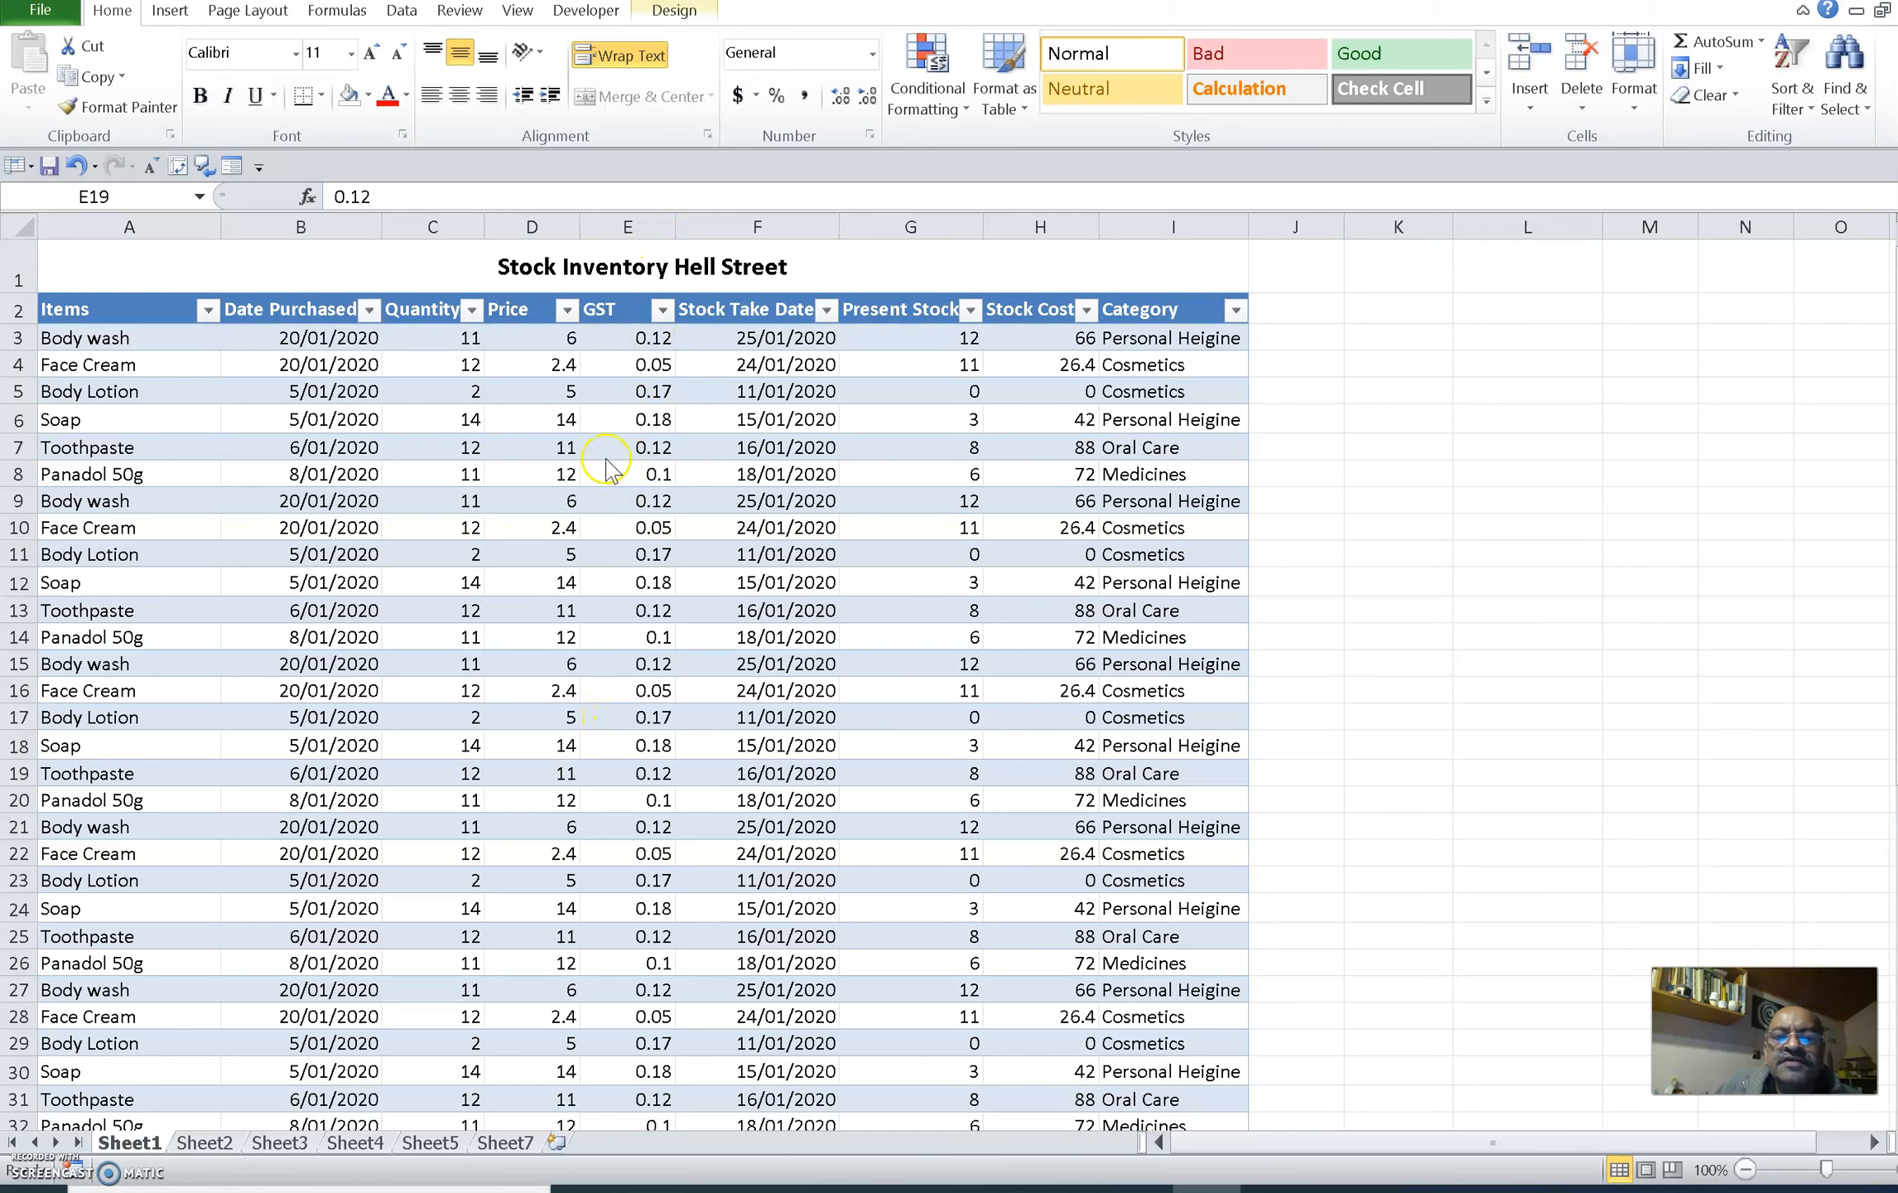
Format the GST column as Currency with two decimal places and the $ symbol
click(617, 225)
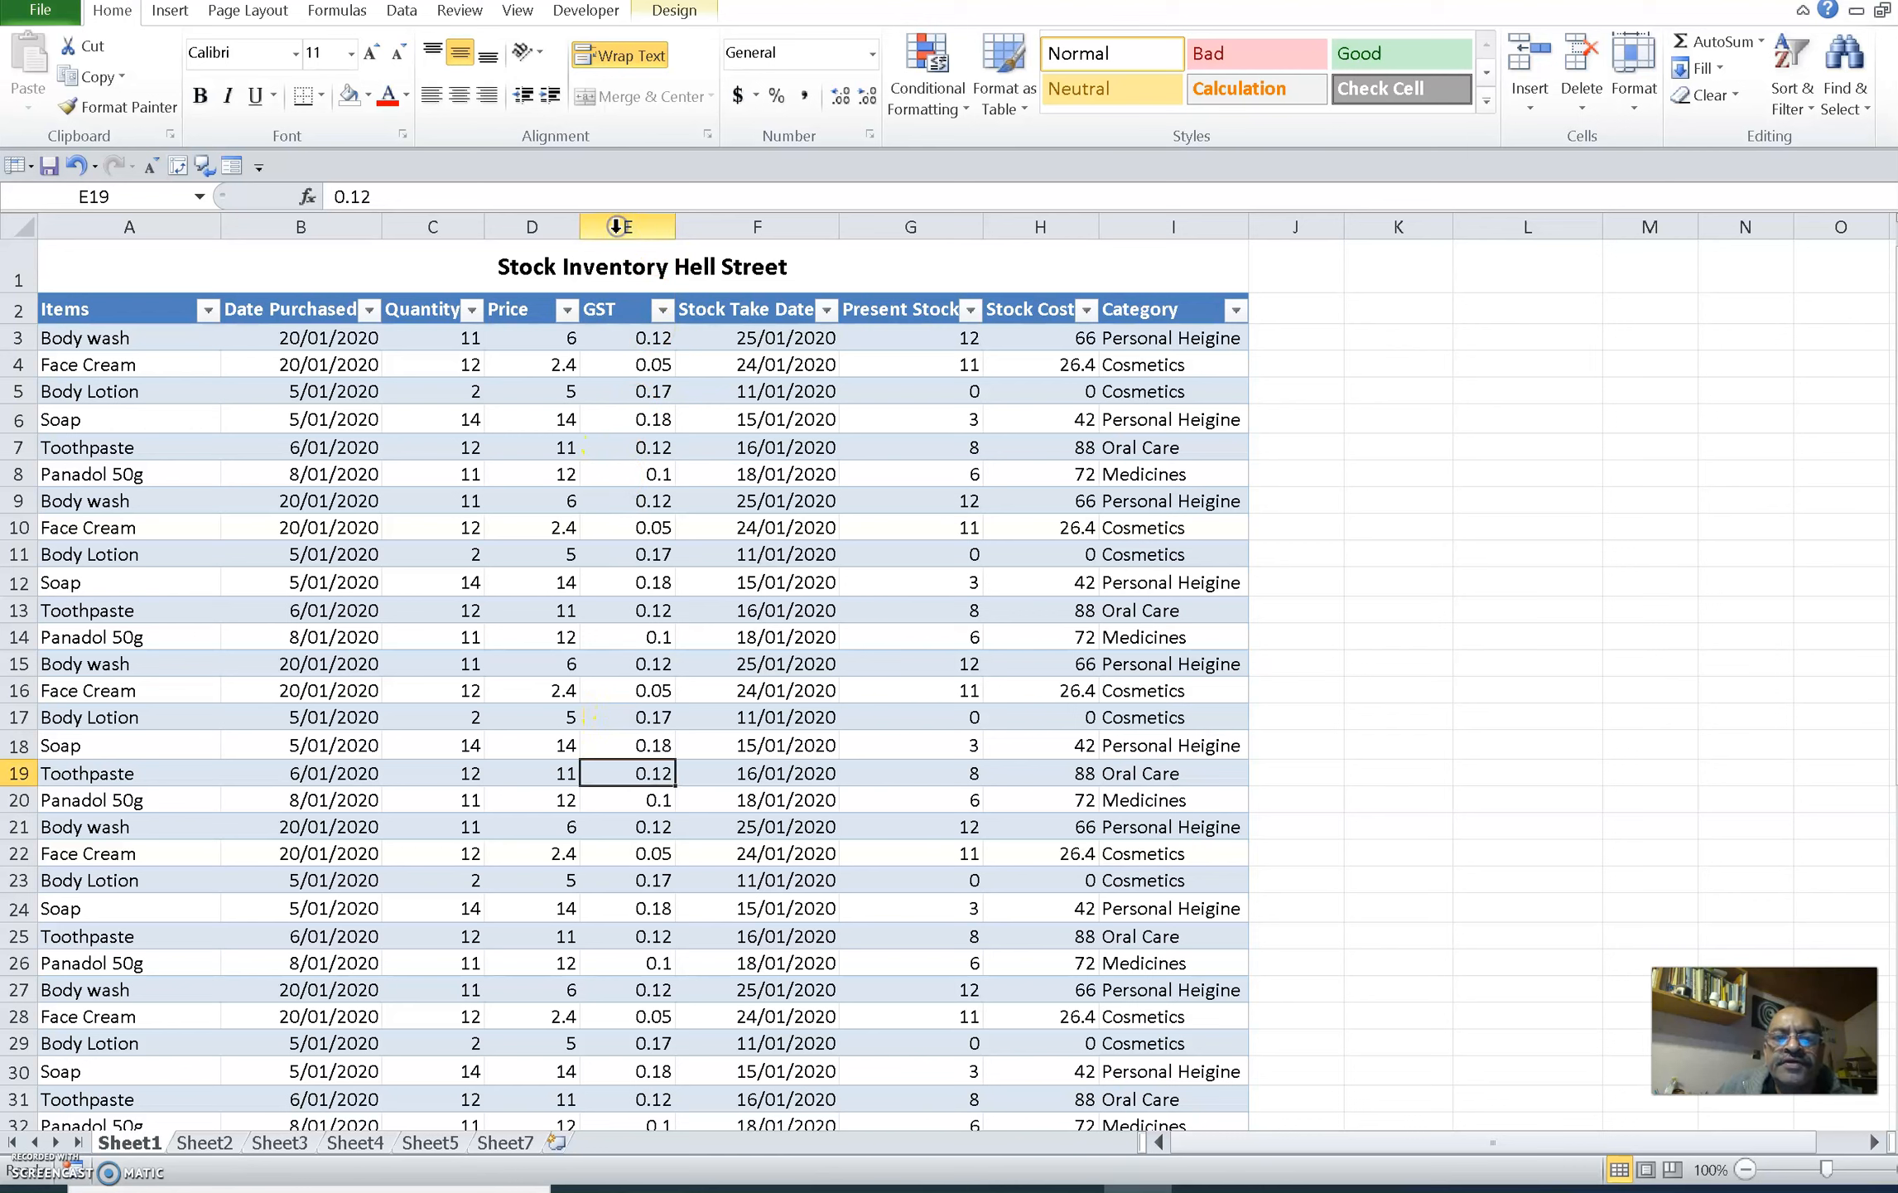
click(617, 225)
right_click(617, 227)
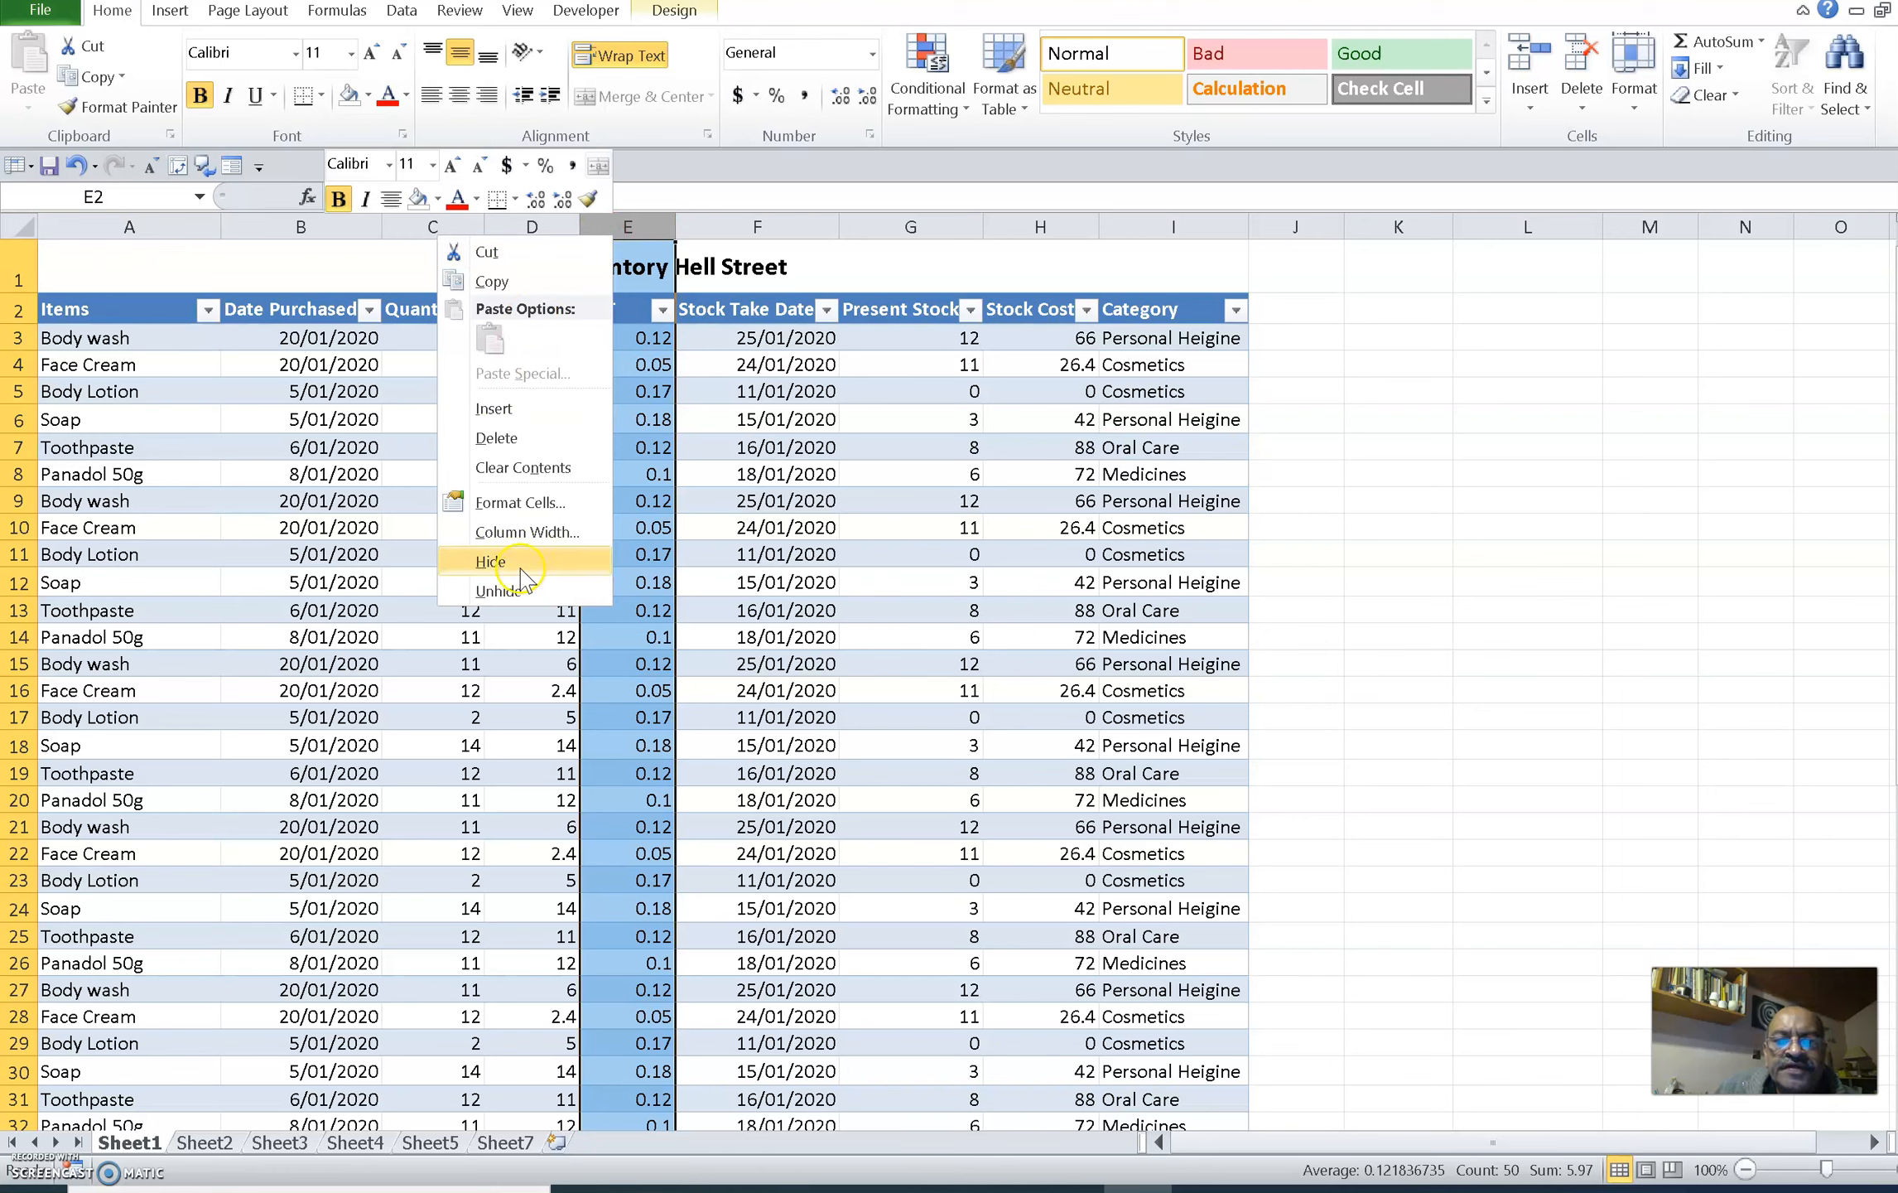
click(567, 502)
drag(561, 188, 1093, 246)
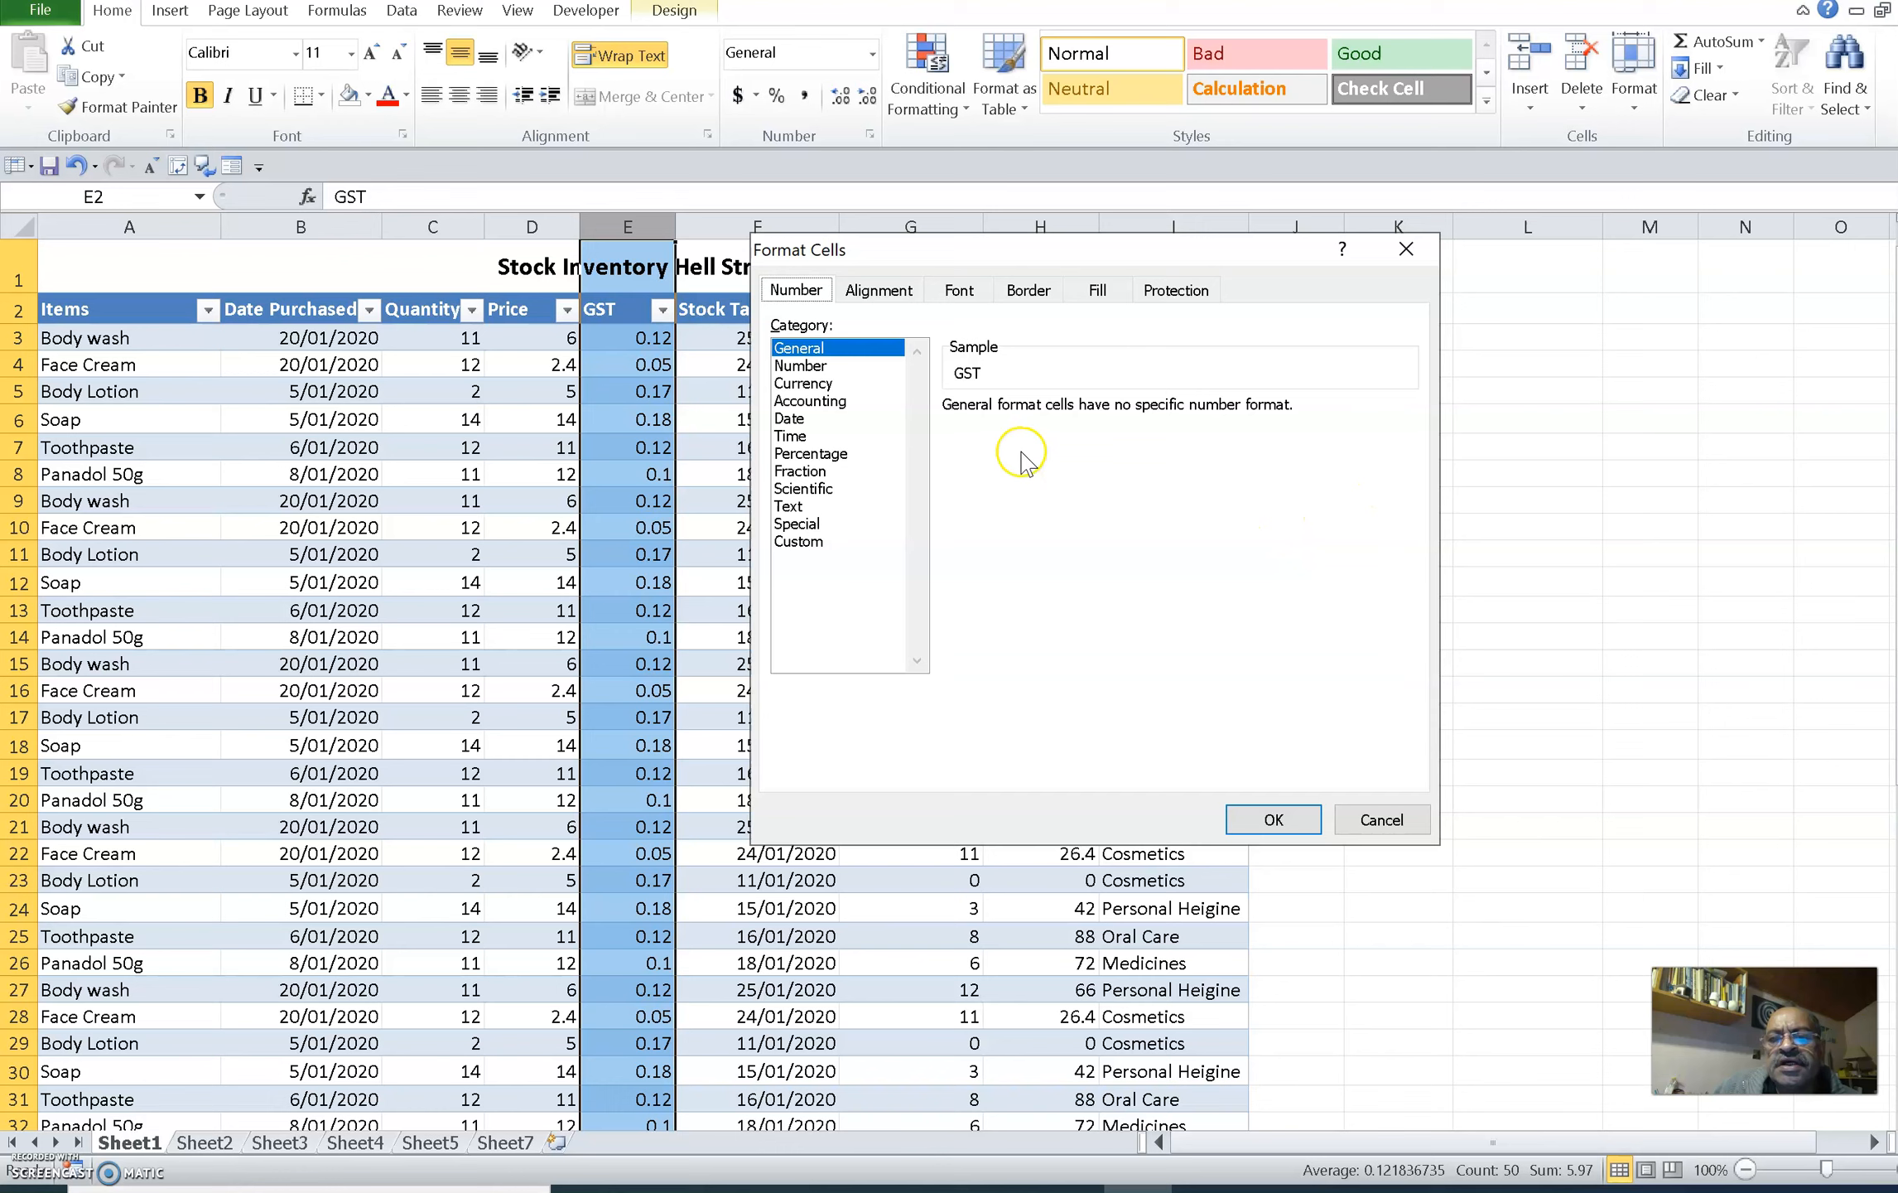
click(815, 384)
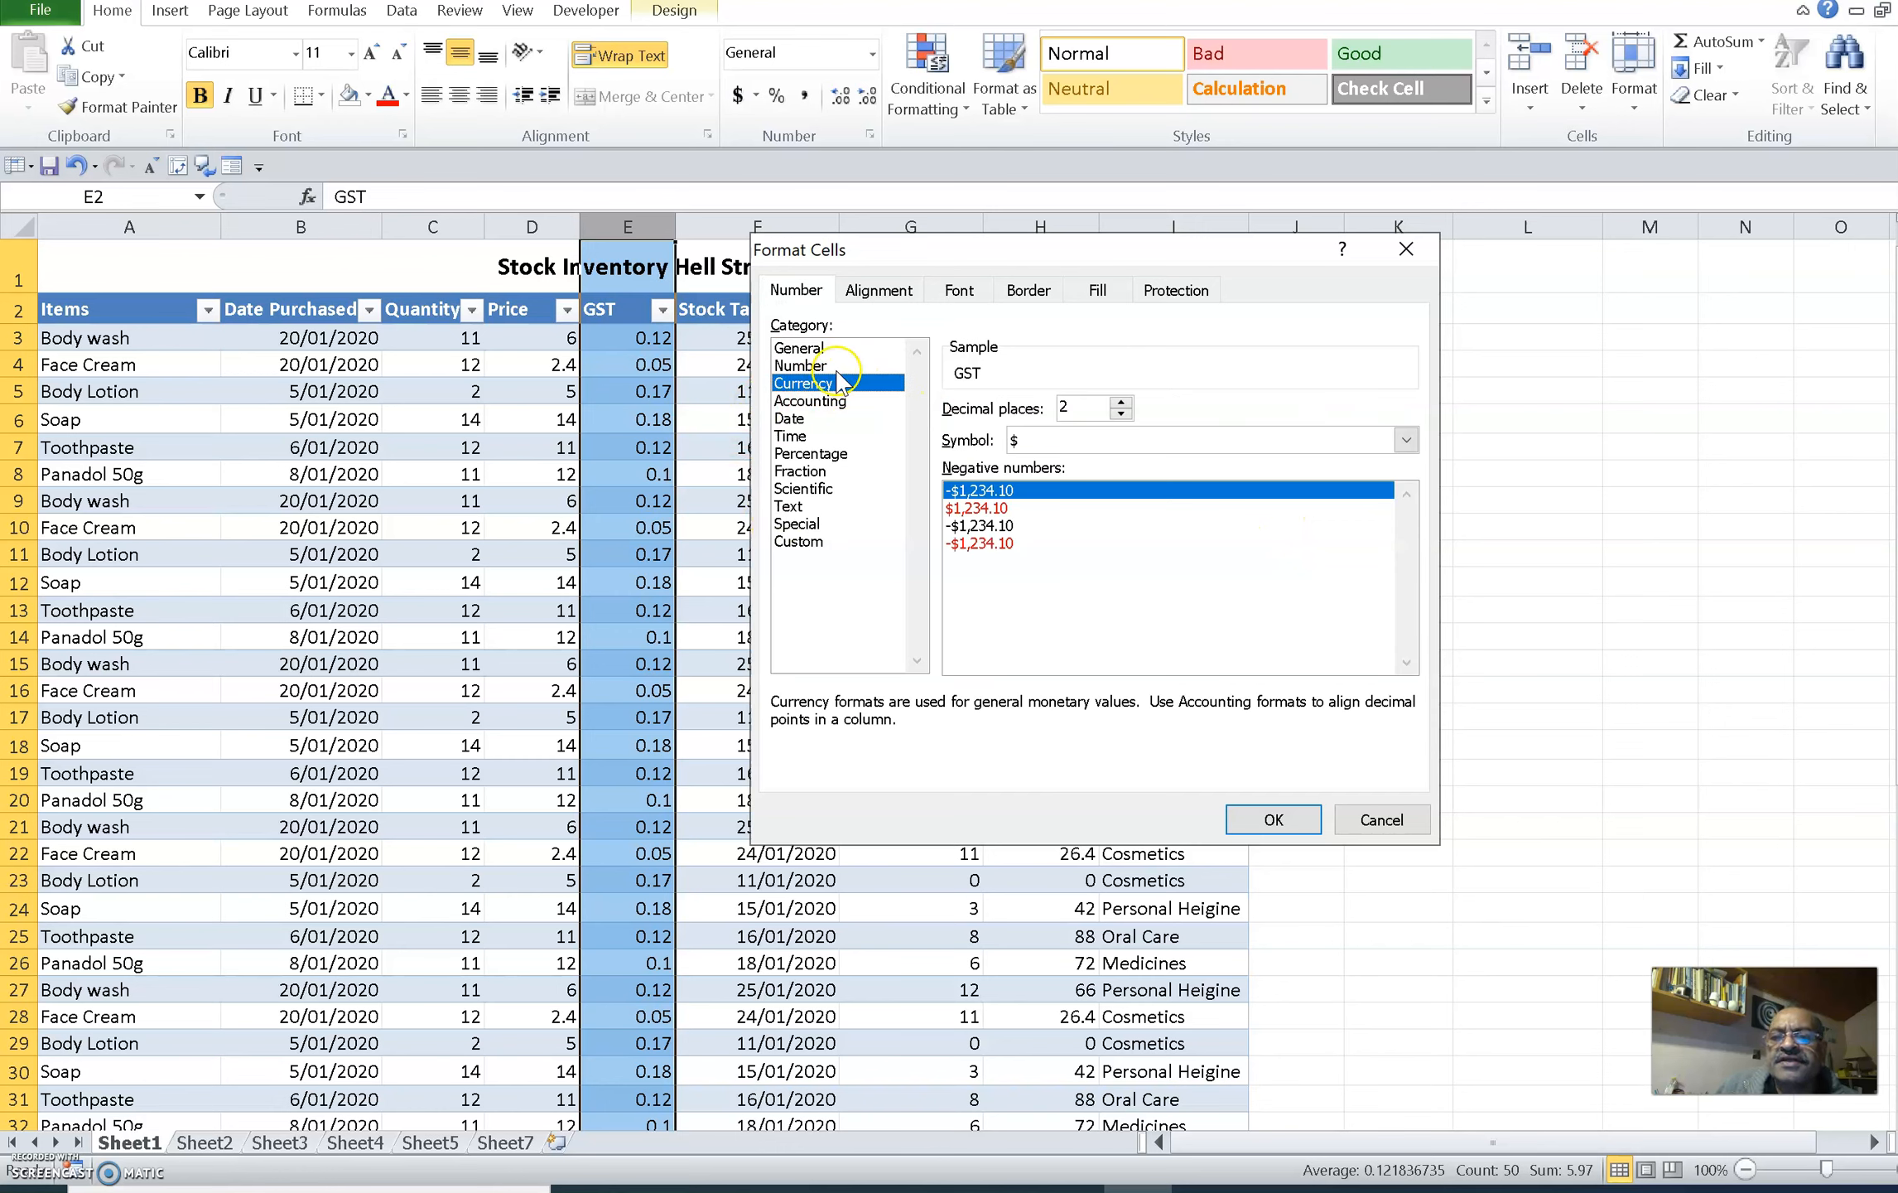
click(1274, 819)
click(886, 509)
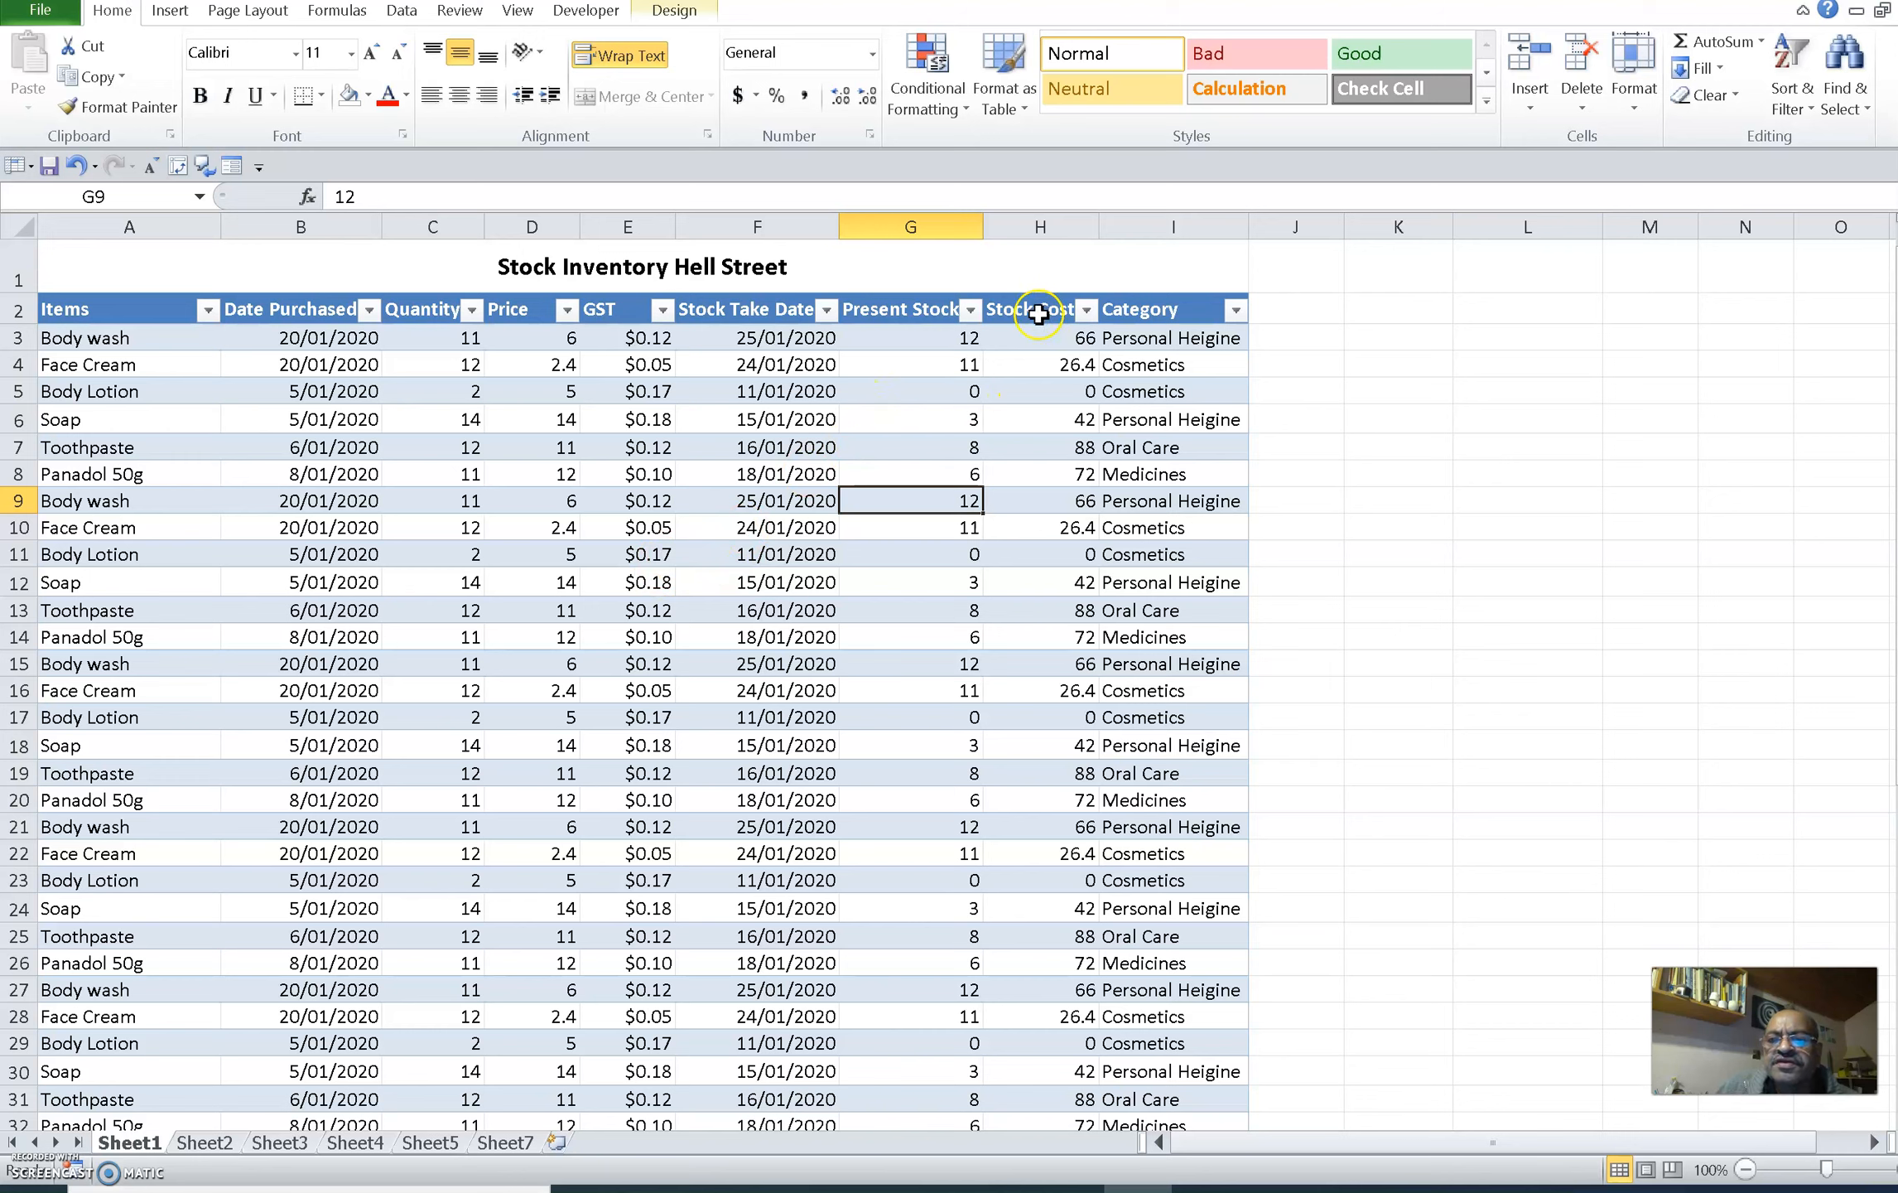
Format the Stock Cost column as Currency with two decimal places and the $ symbol
click(1031, 228)
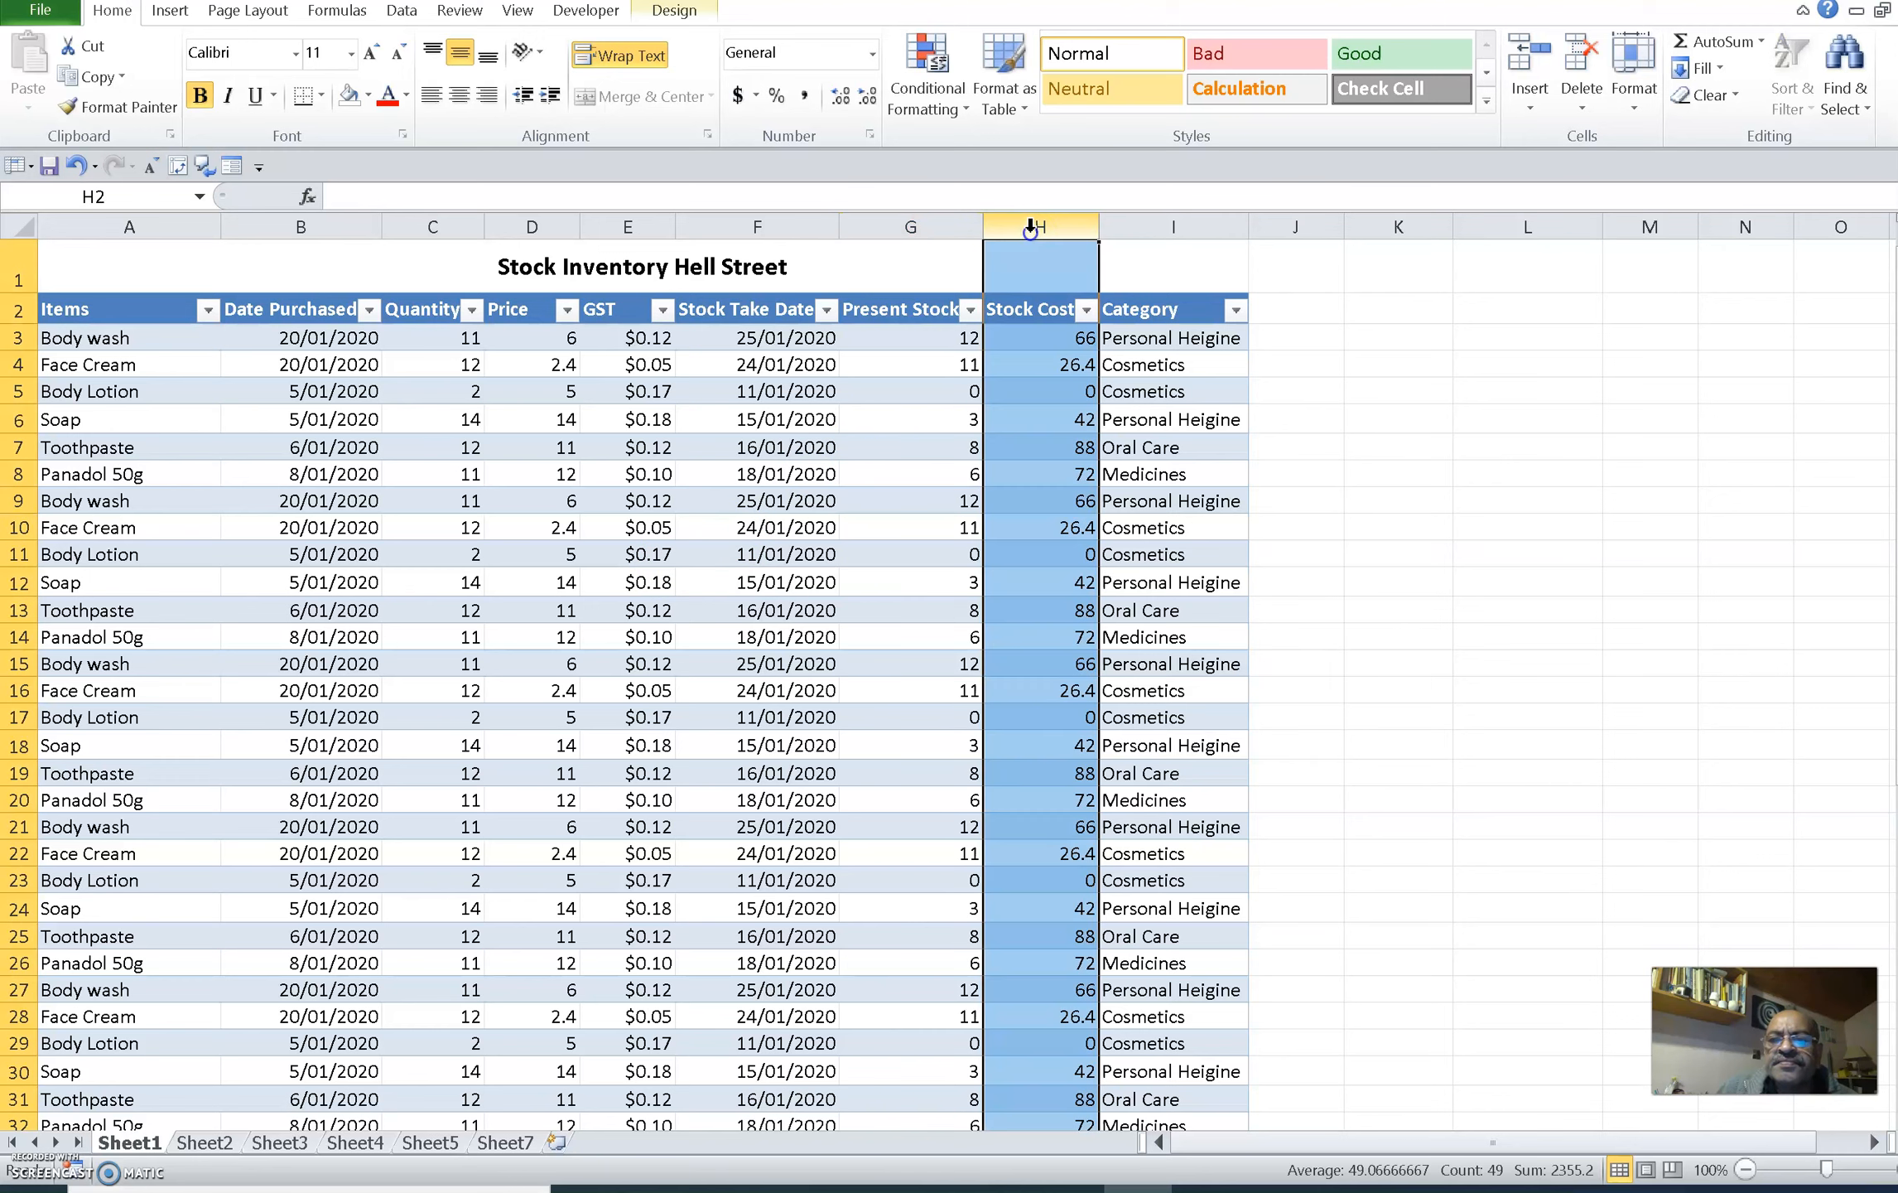
right_click(1029, 425)
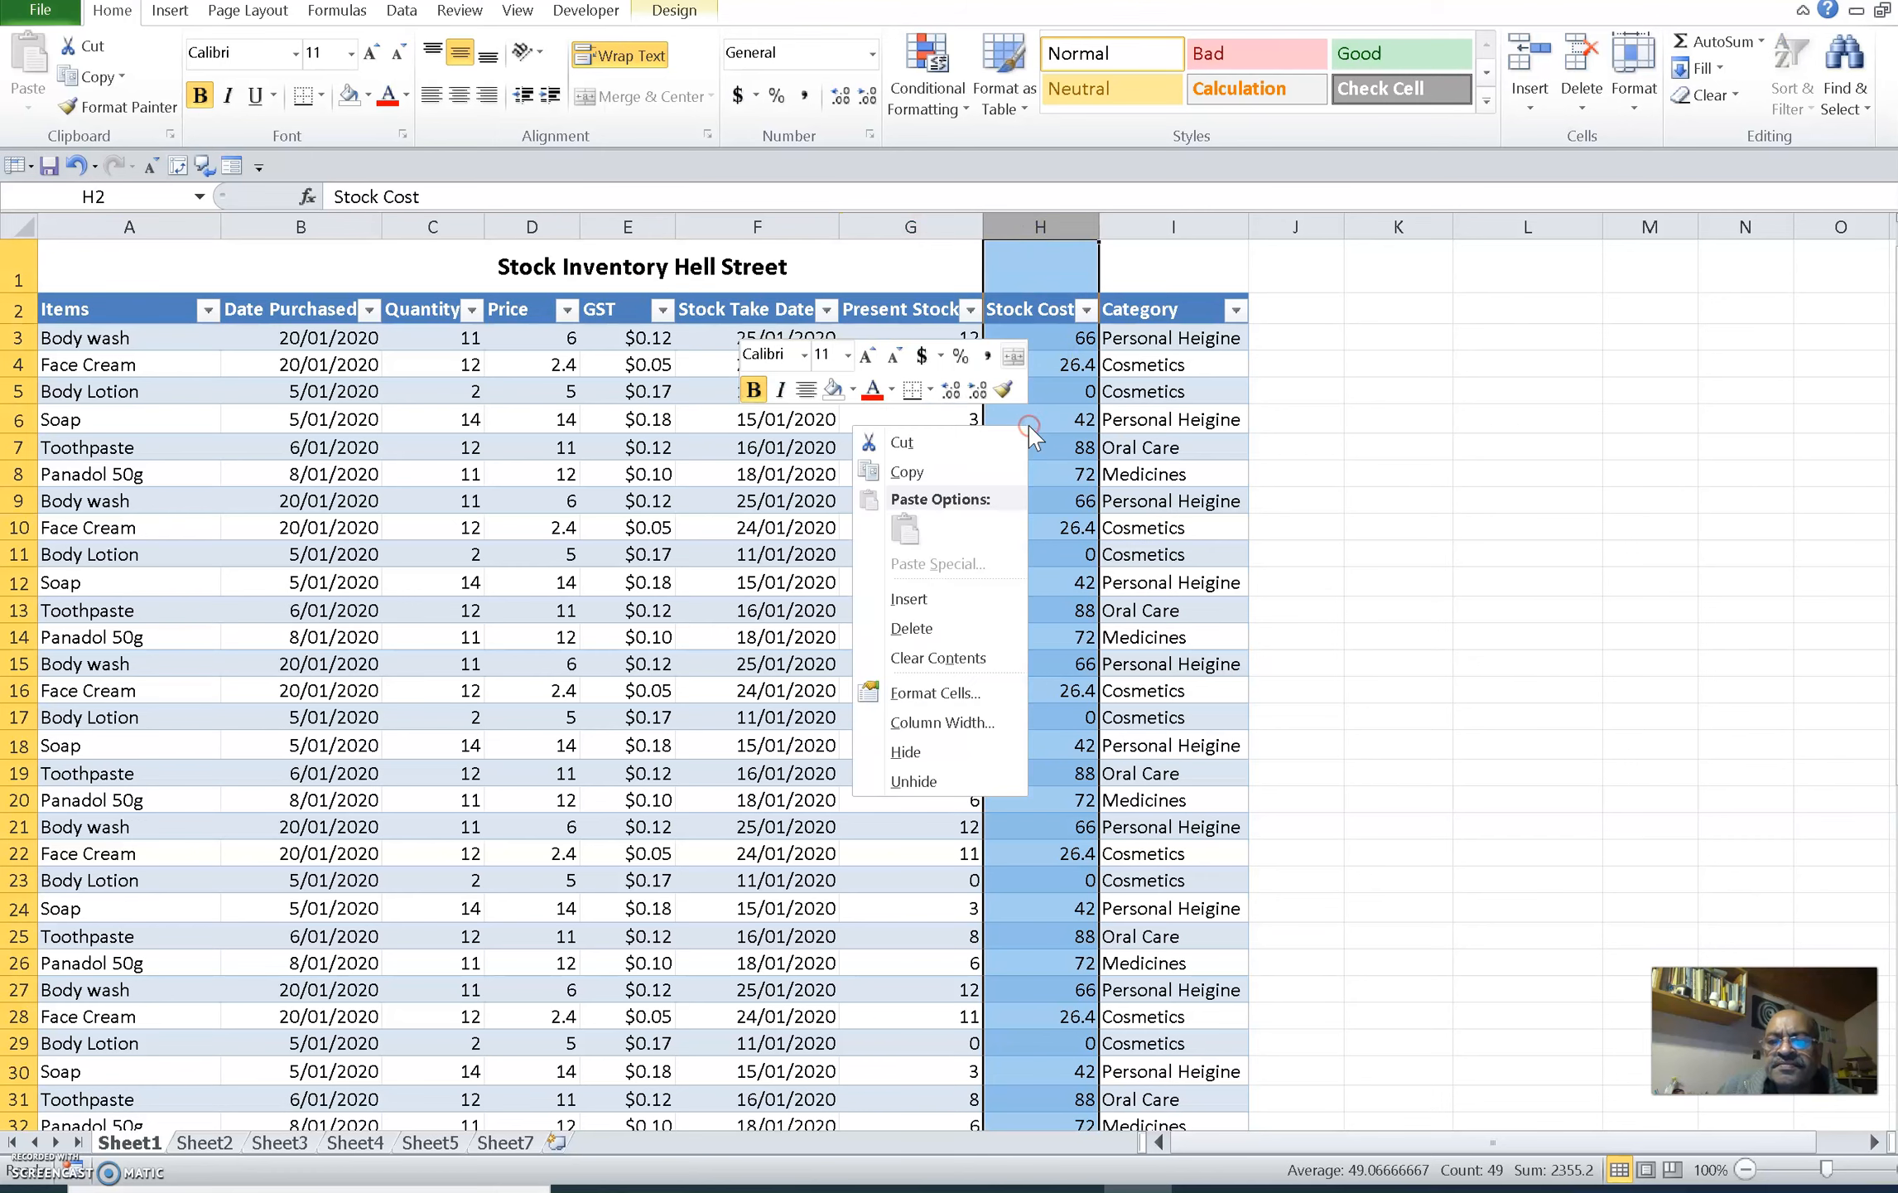
click(940, 692)
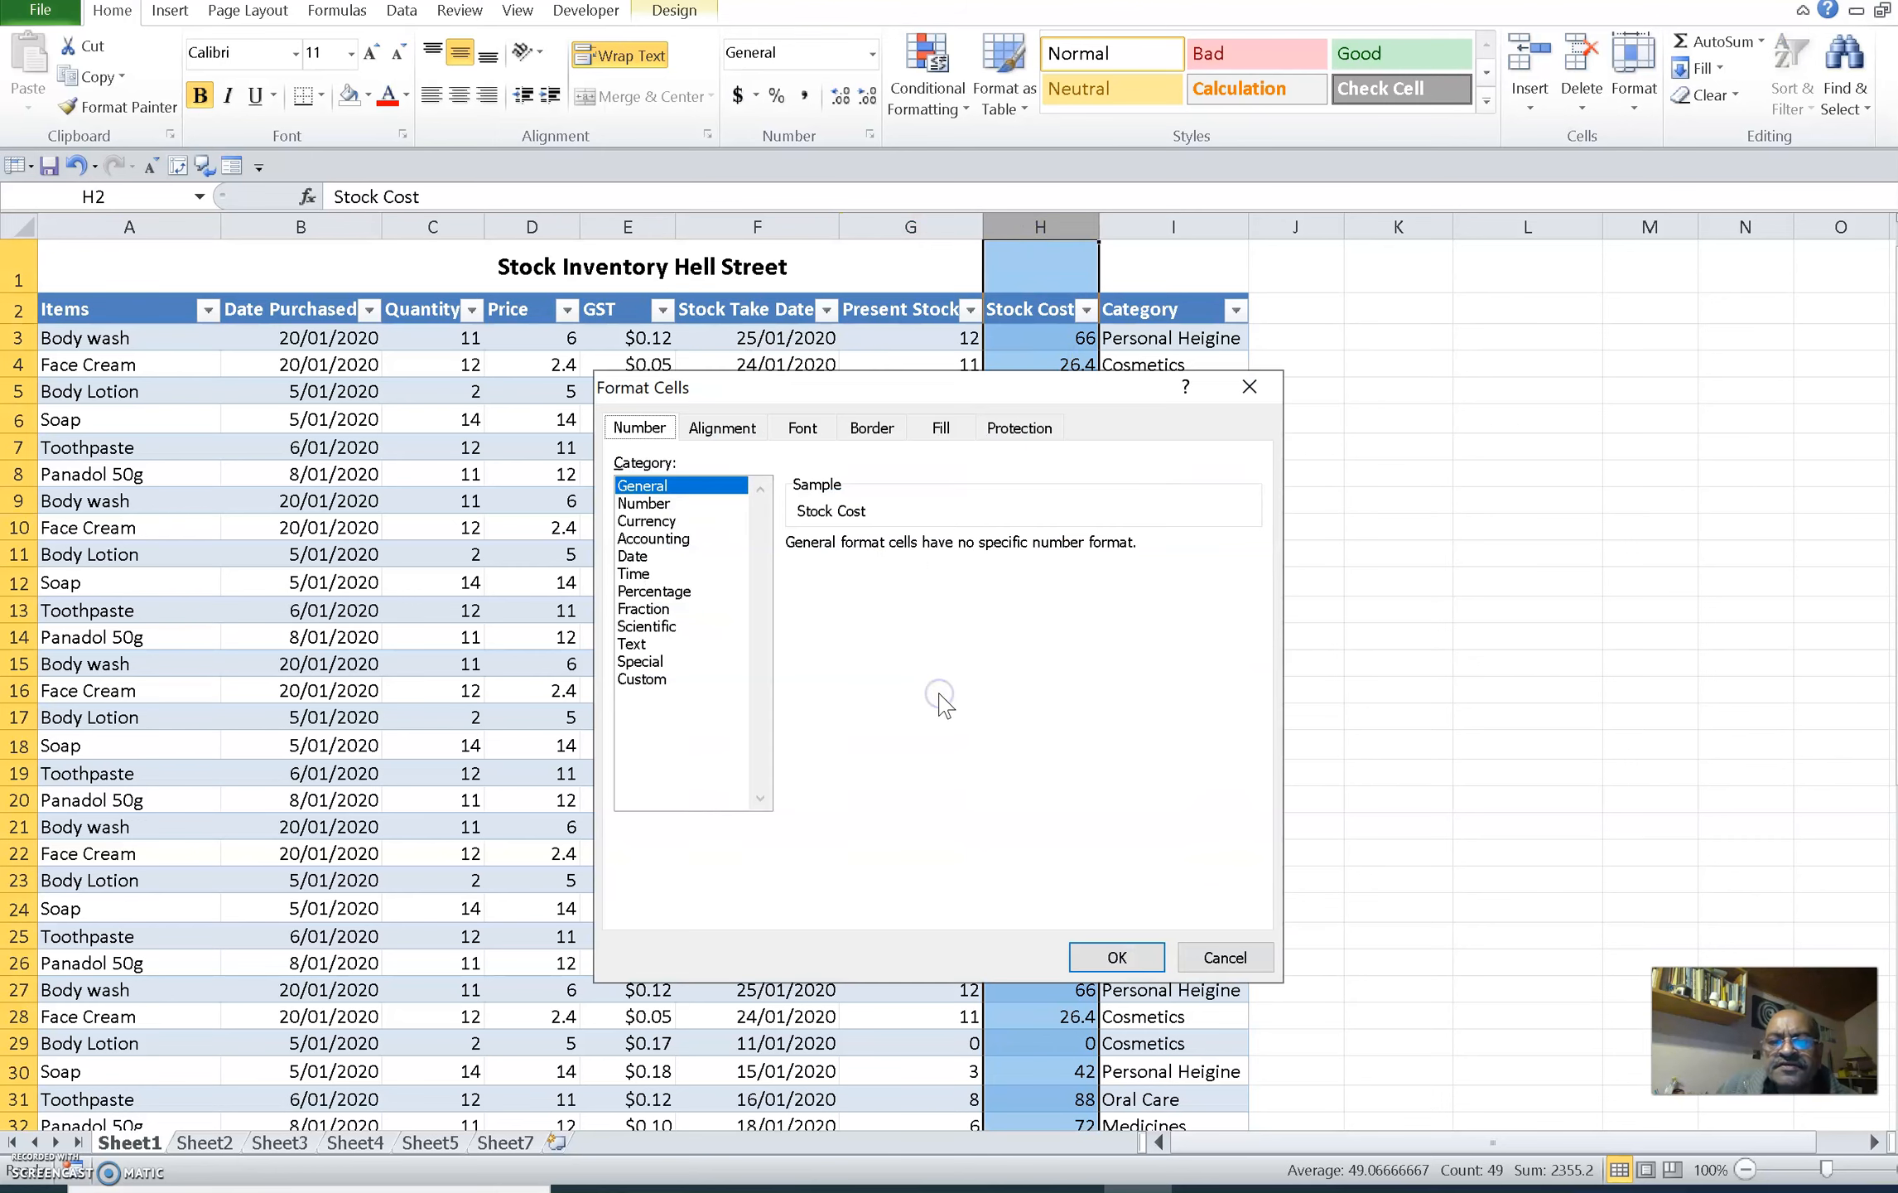
click(646, 520)
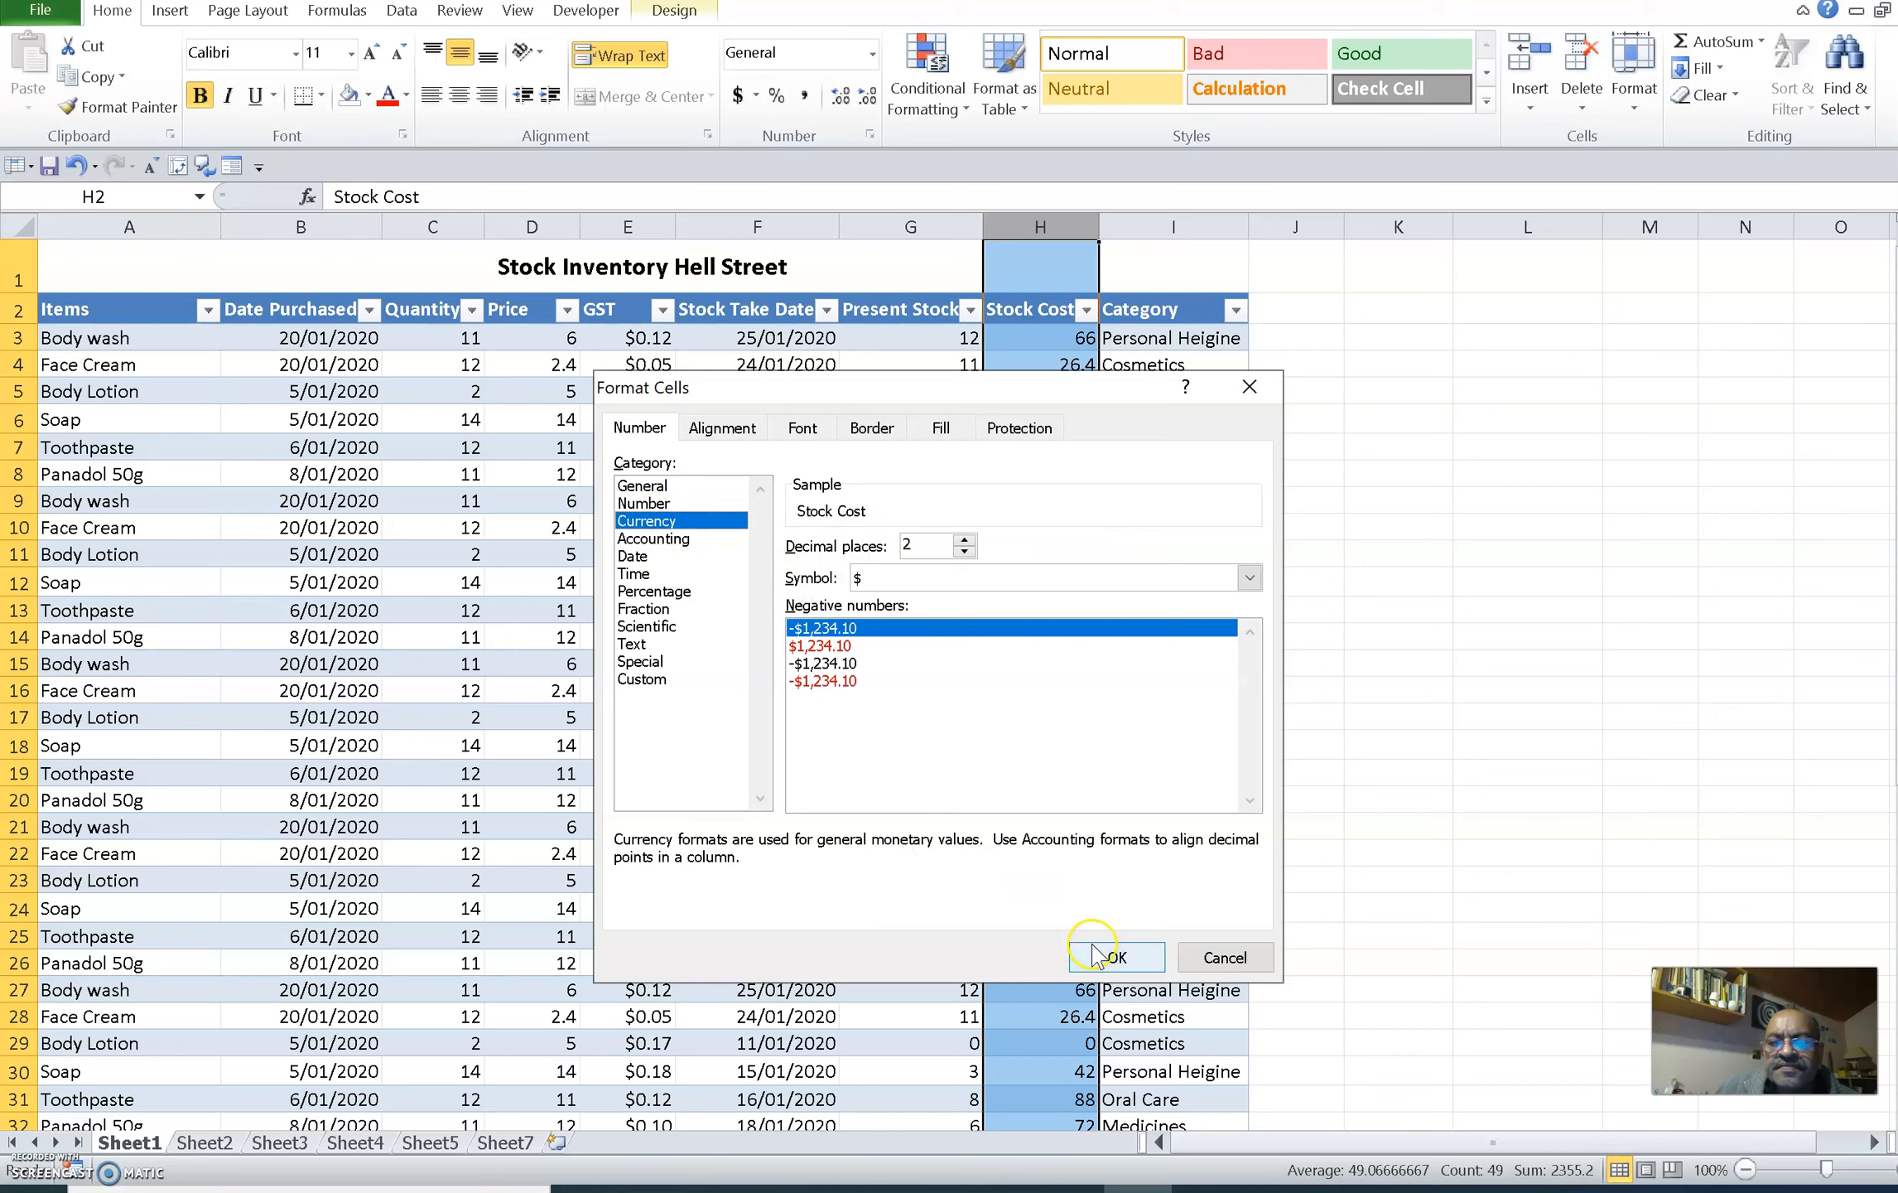
click(1142, 959)
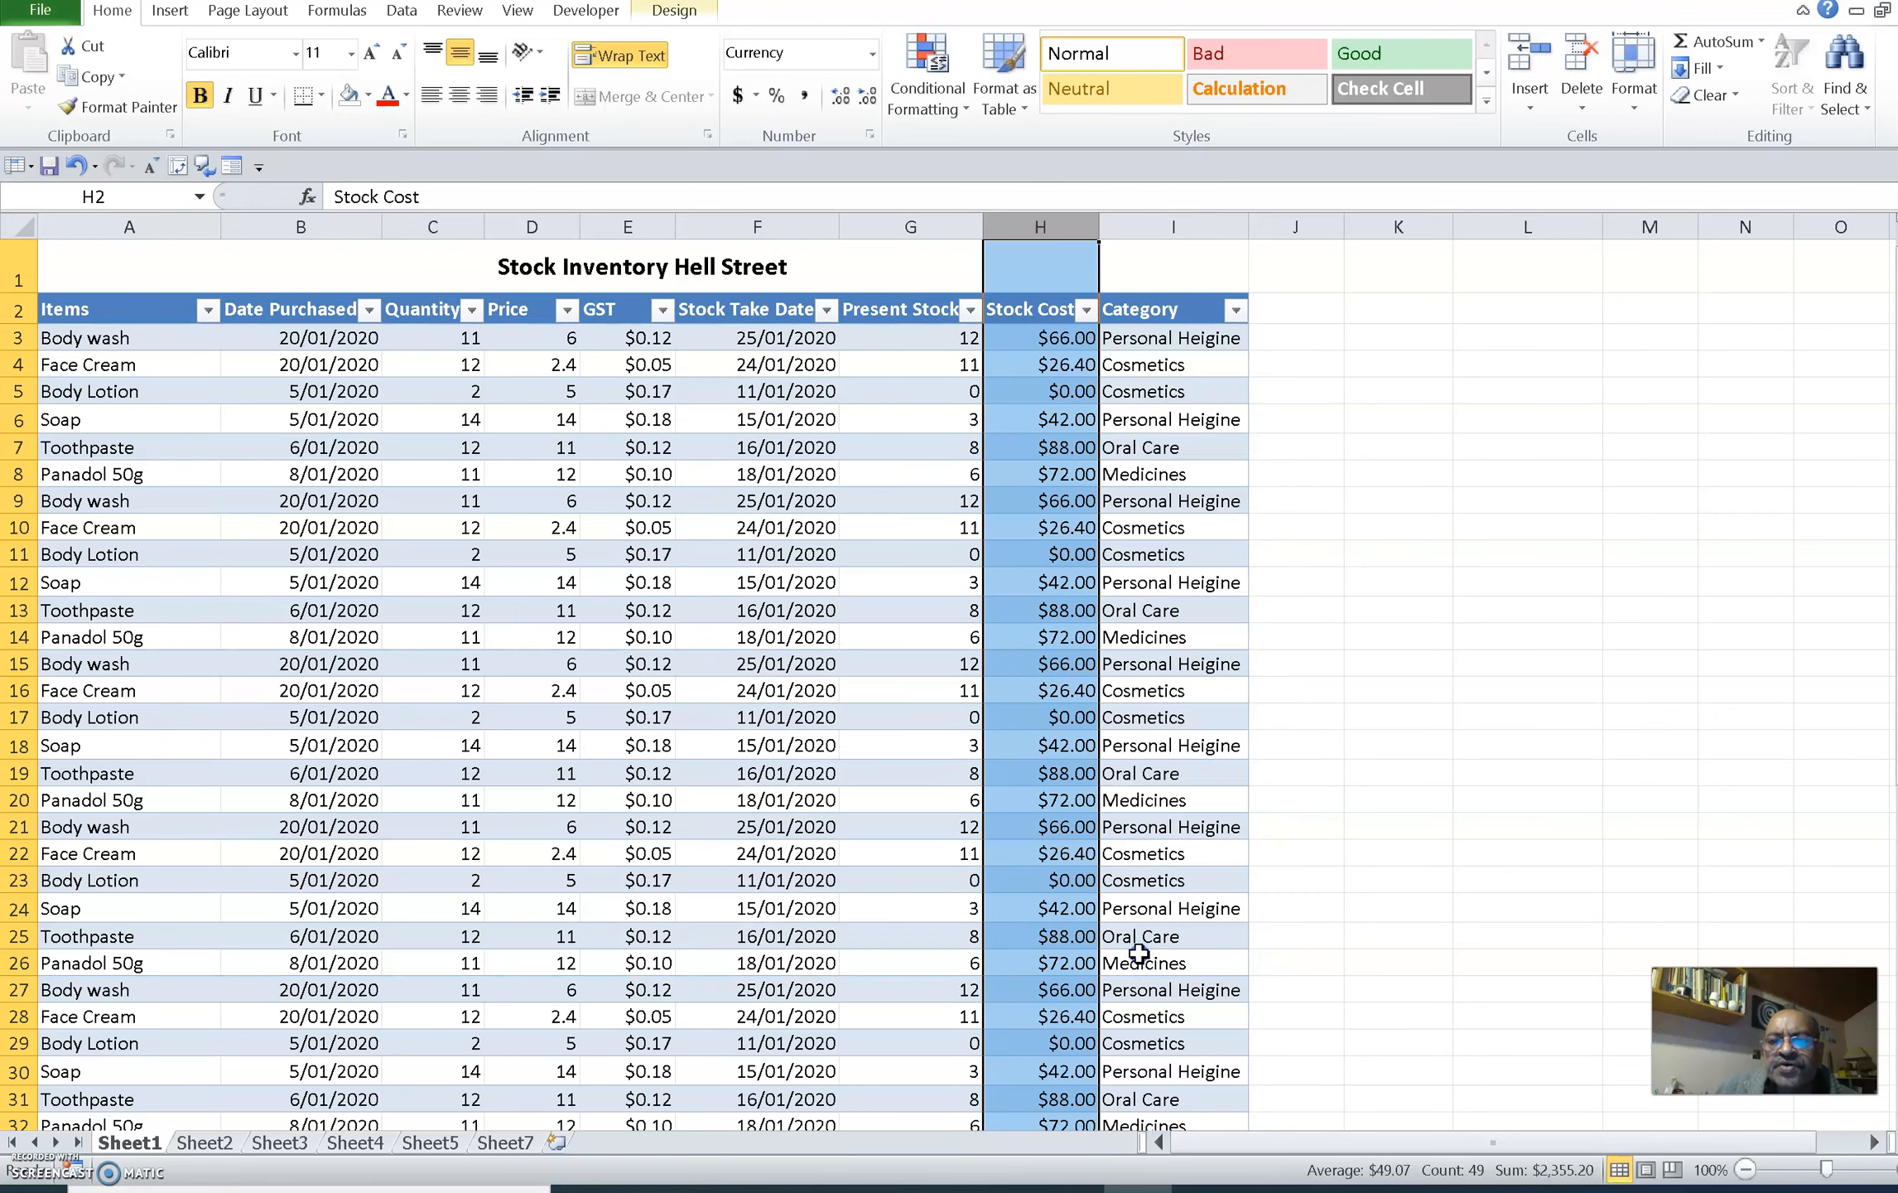
click(1083, 605)
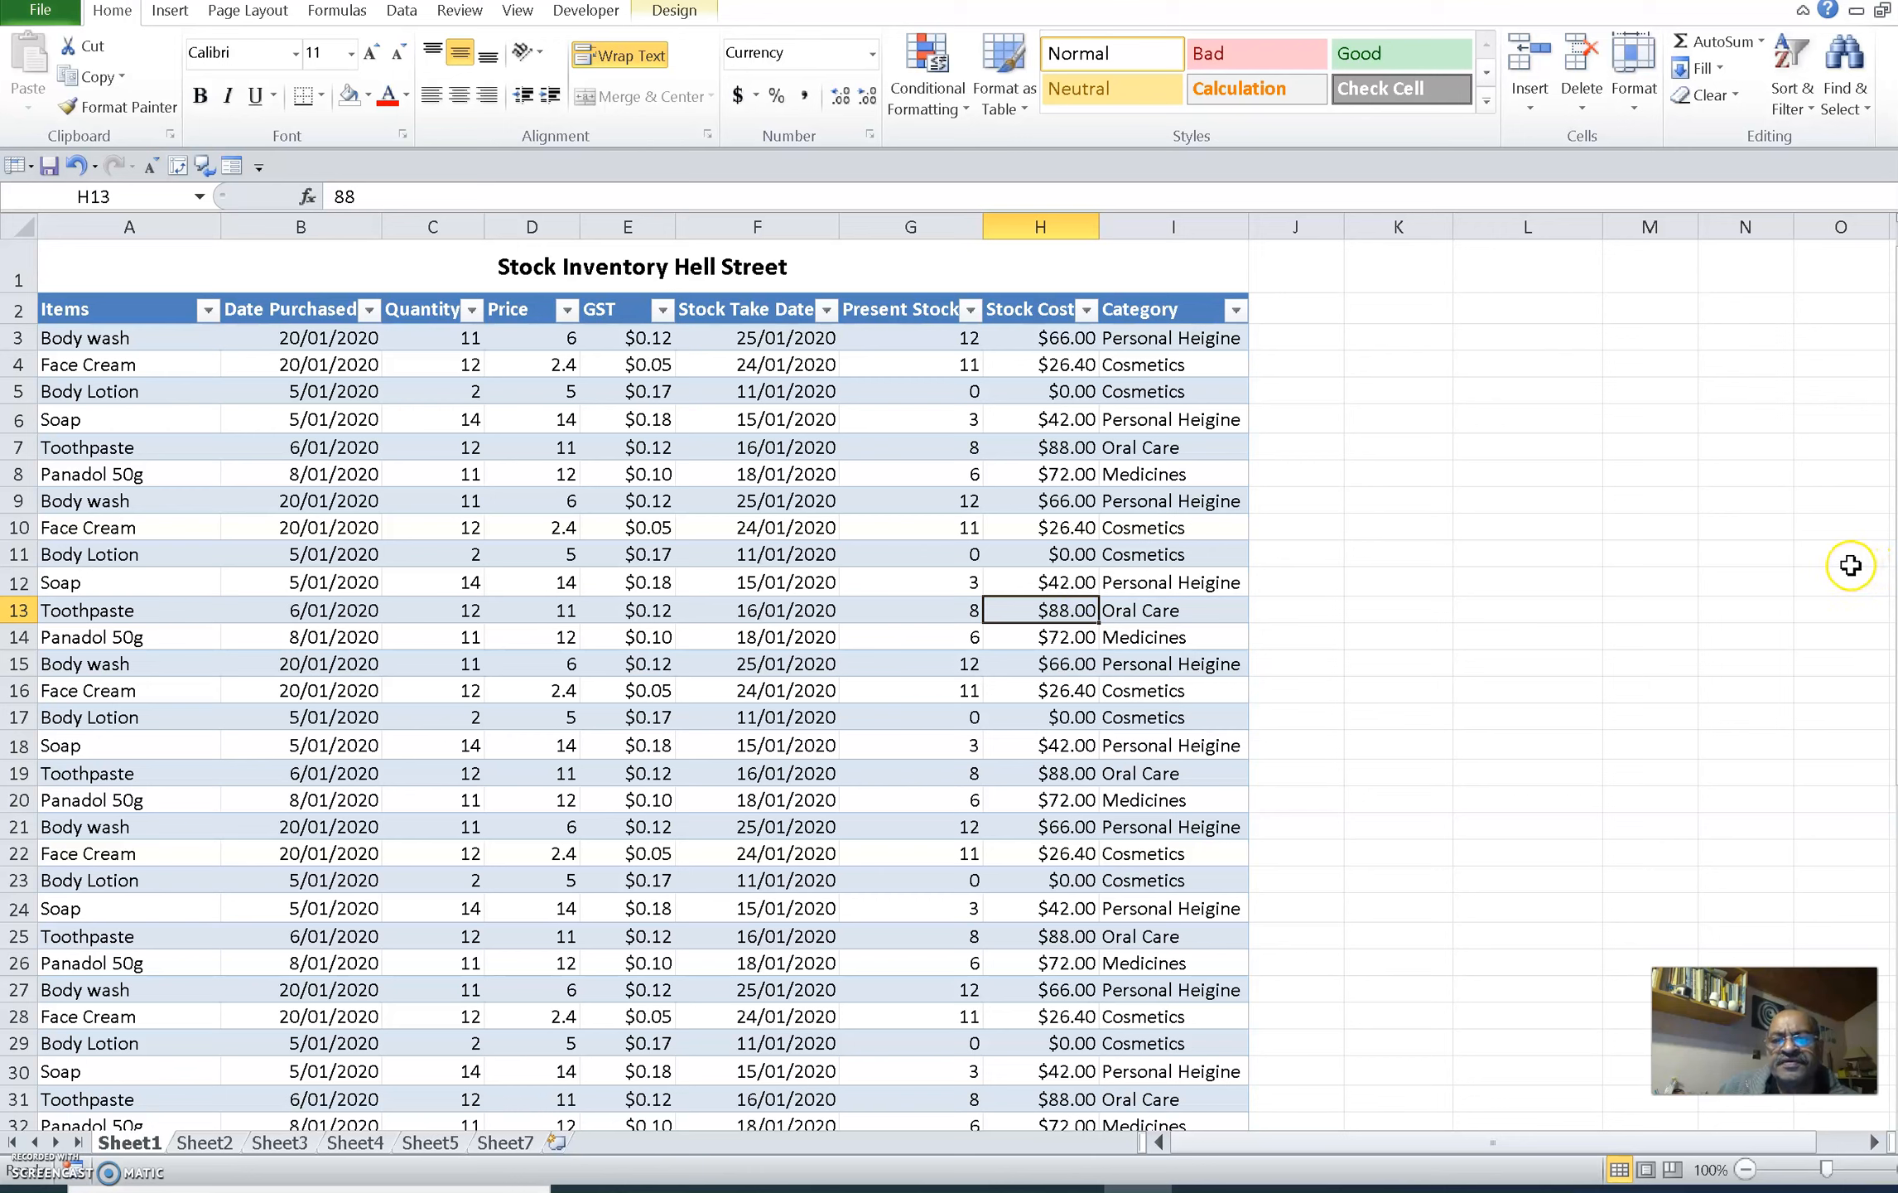
click(1646, 552)
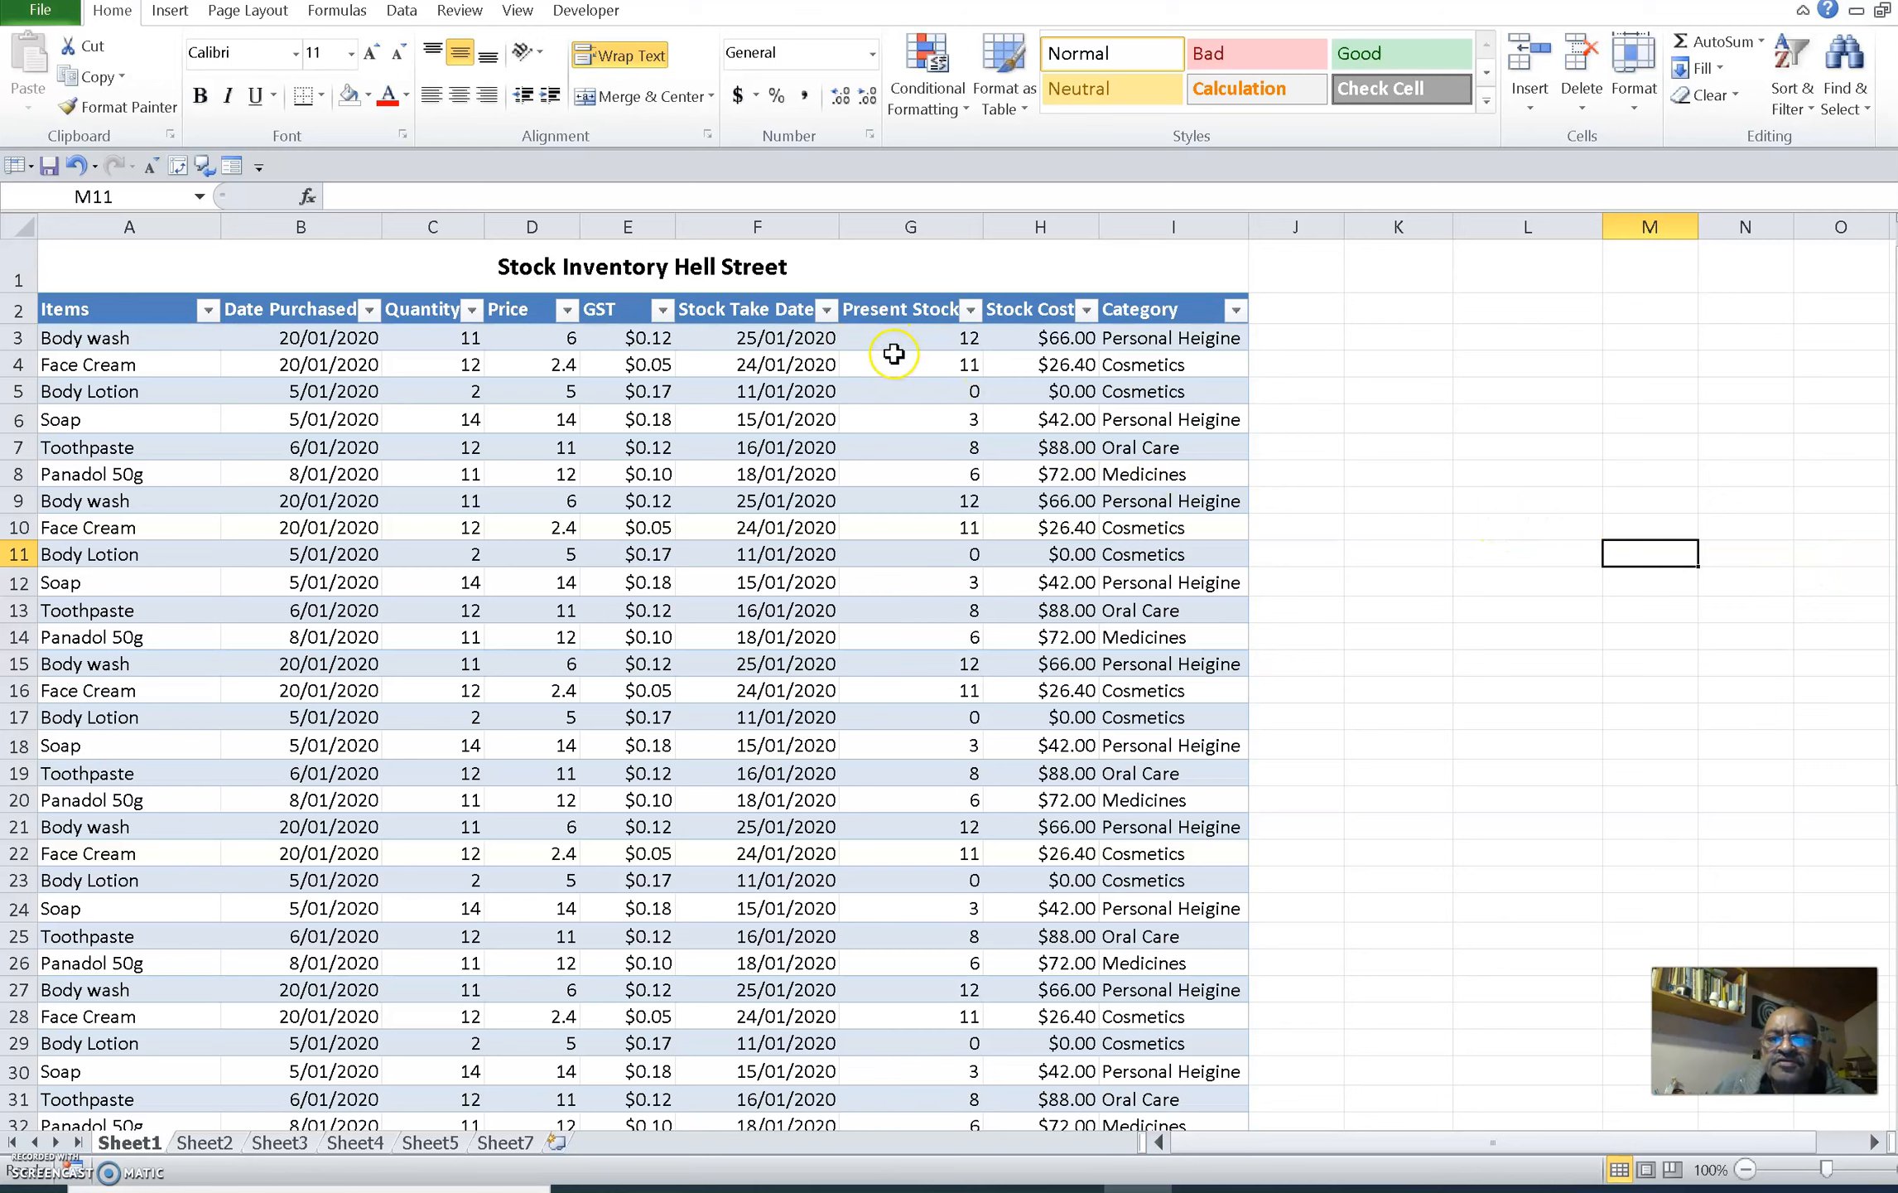
Format the Present Stock column as Number with 0 decimal places
click(908, 223)
right_click(921, 397)
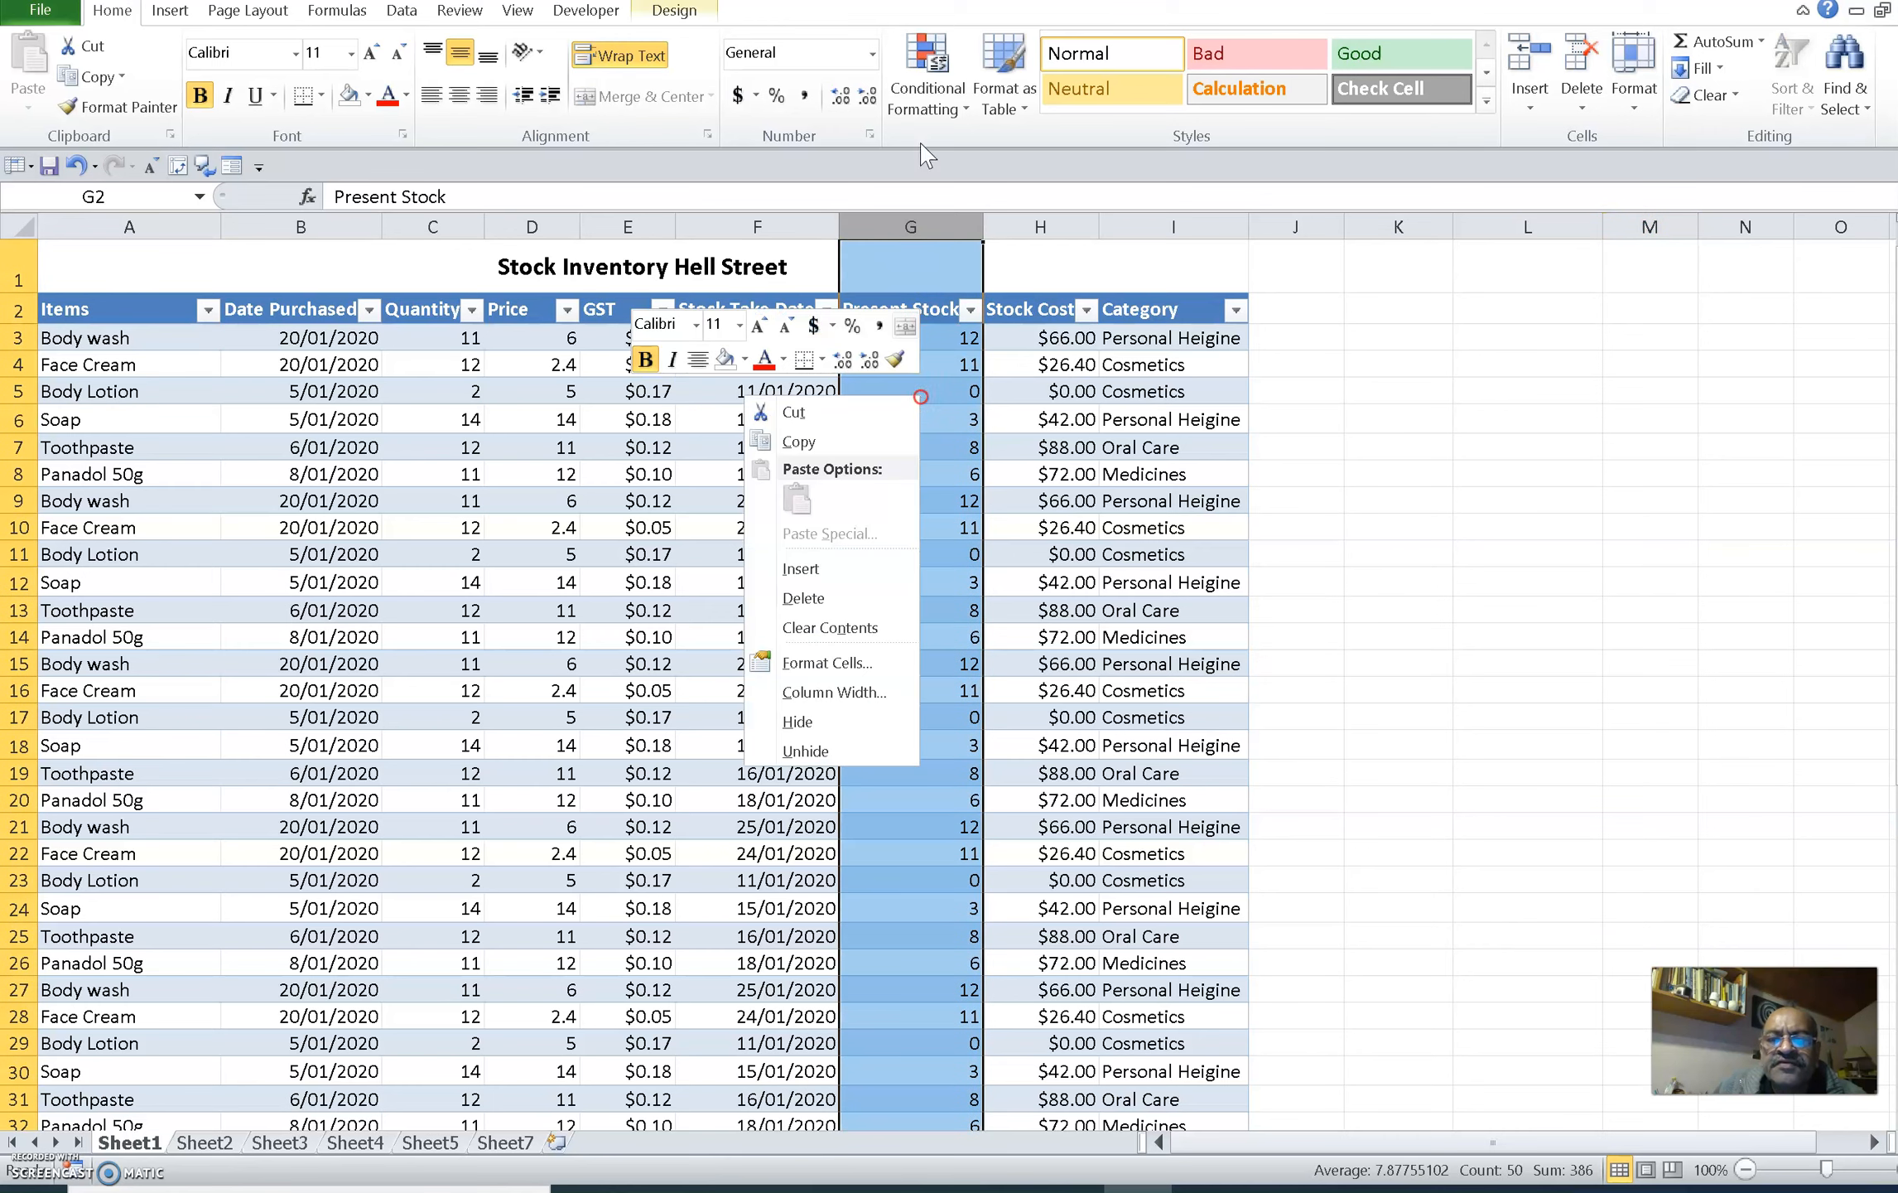
click(841, 666)
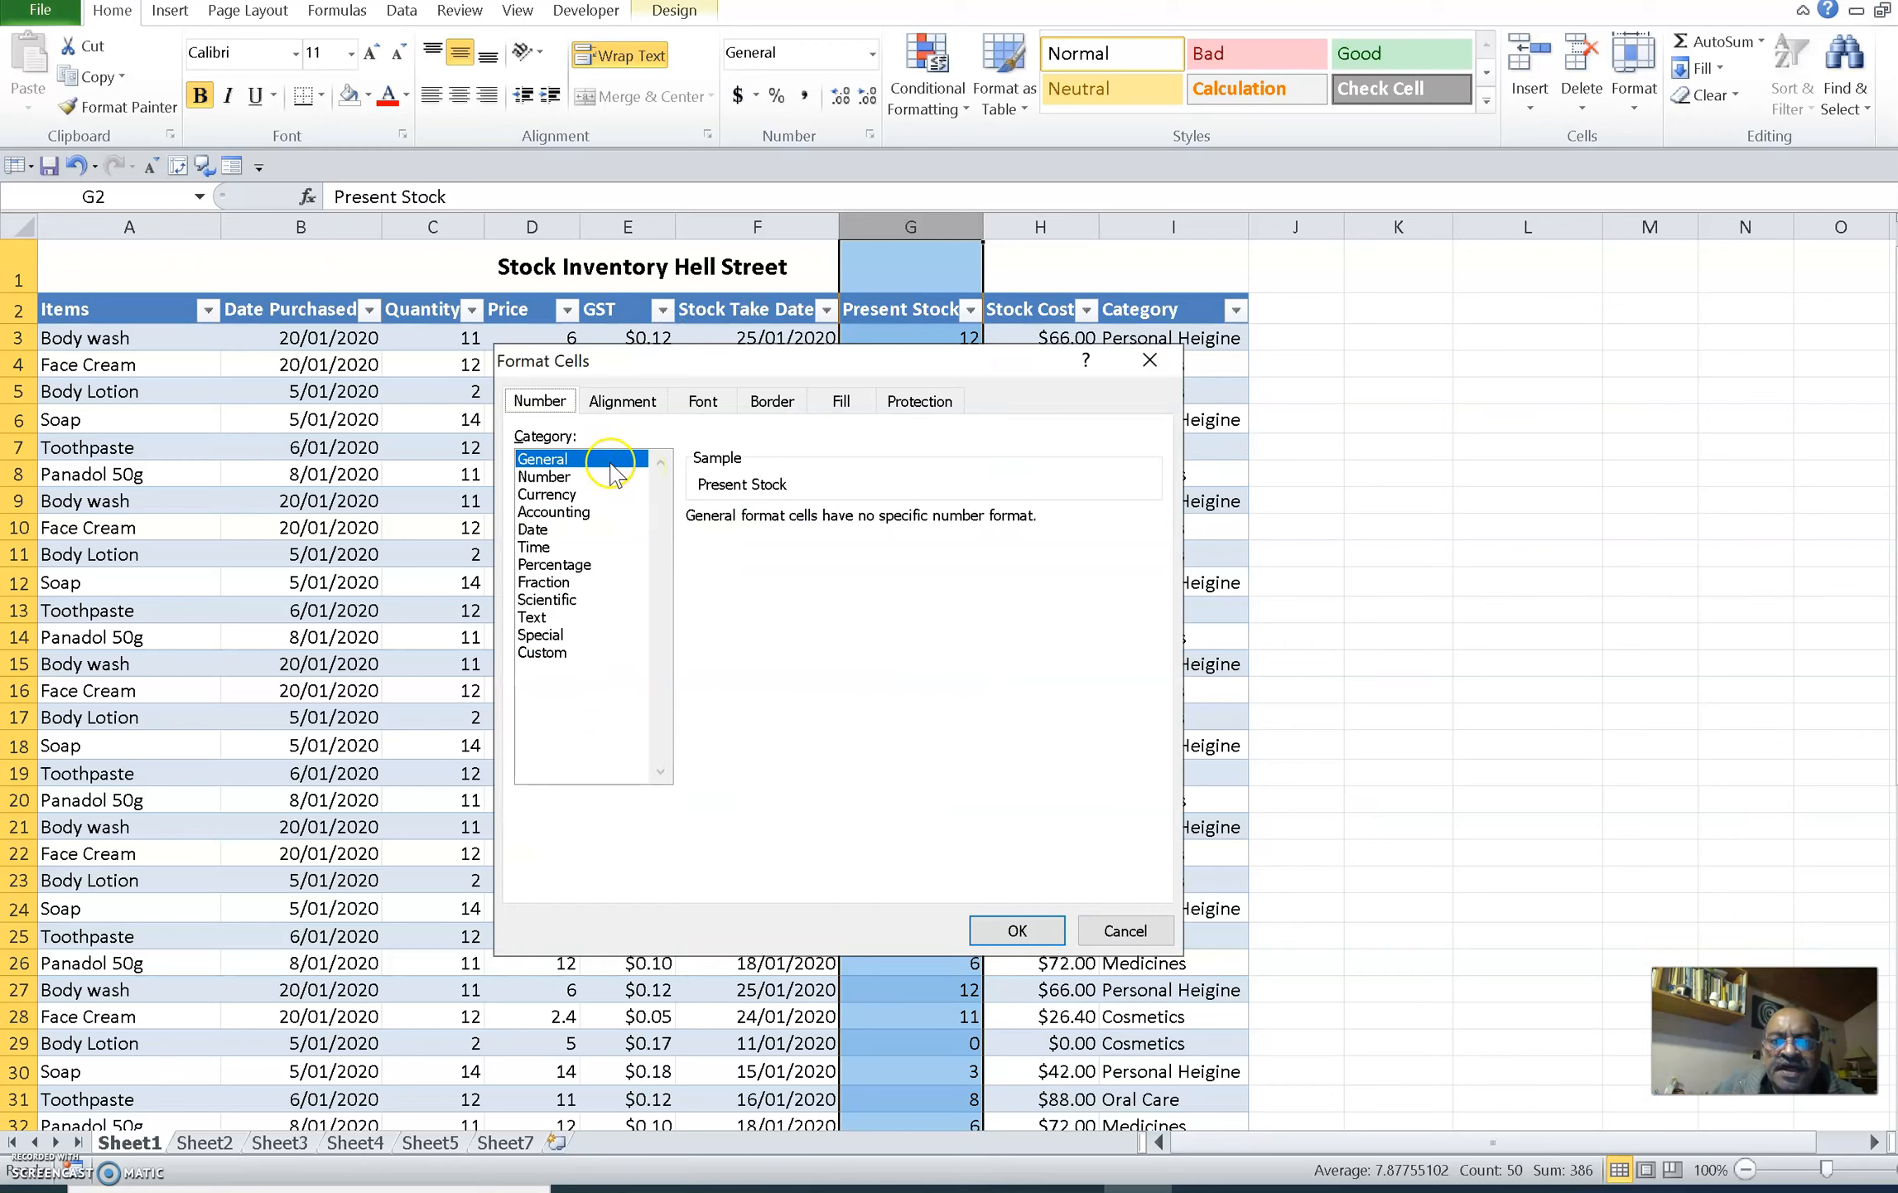
click(564, 478)
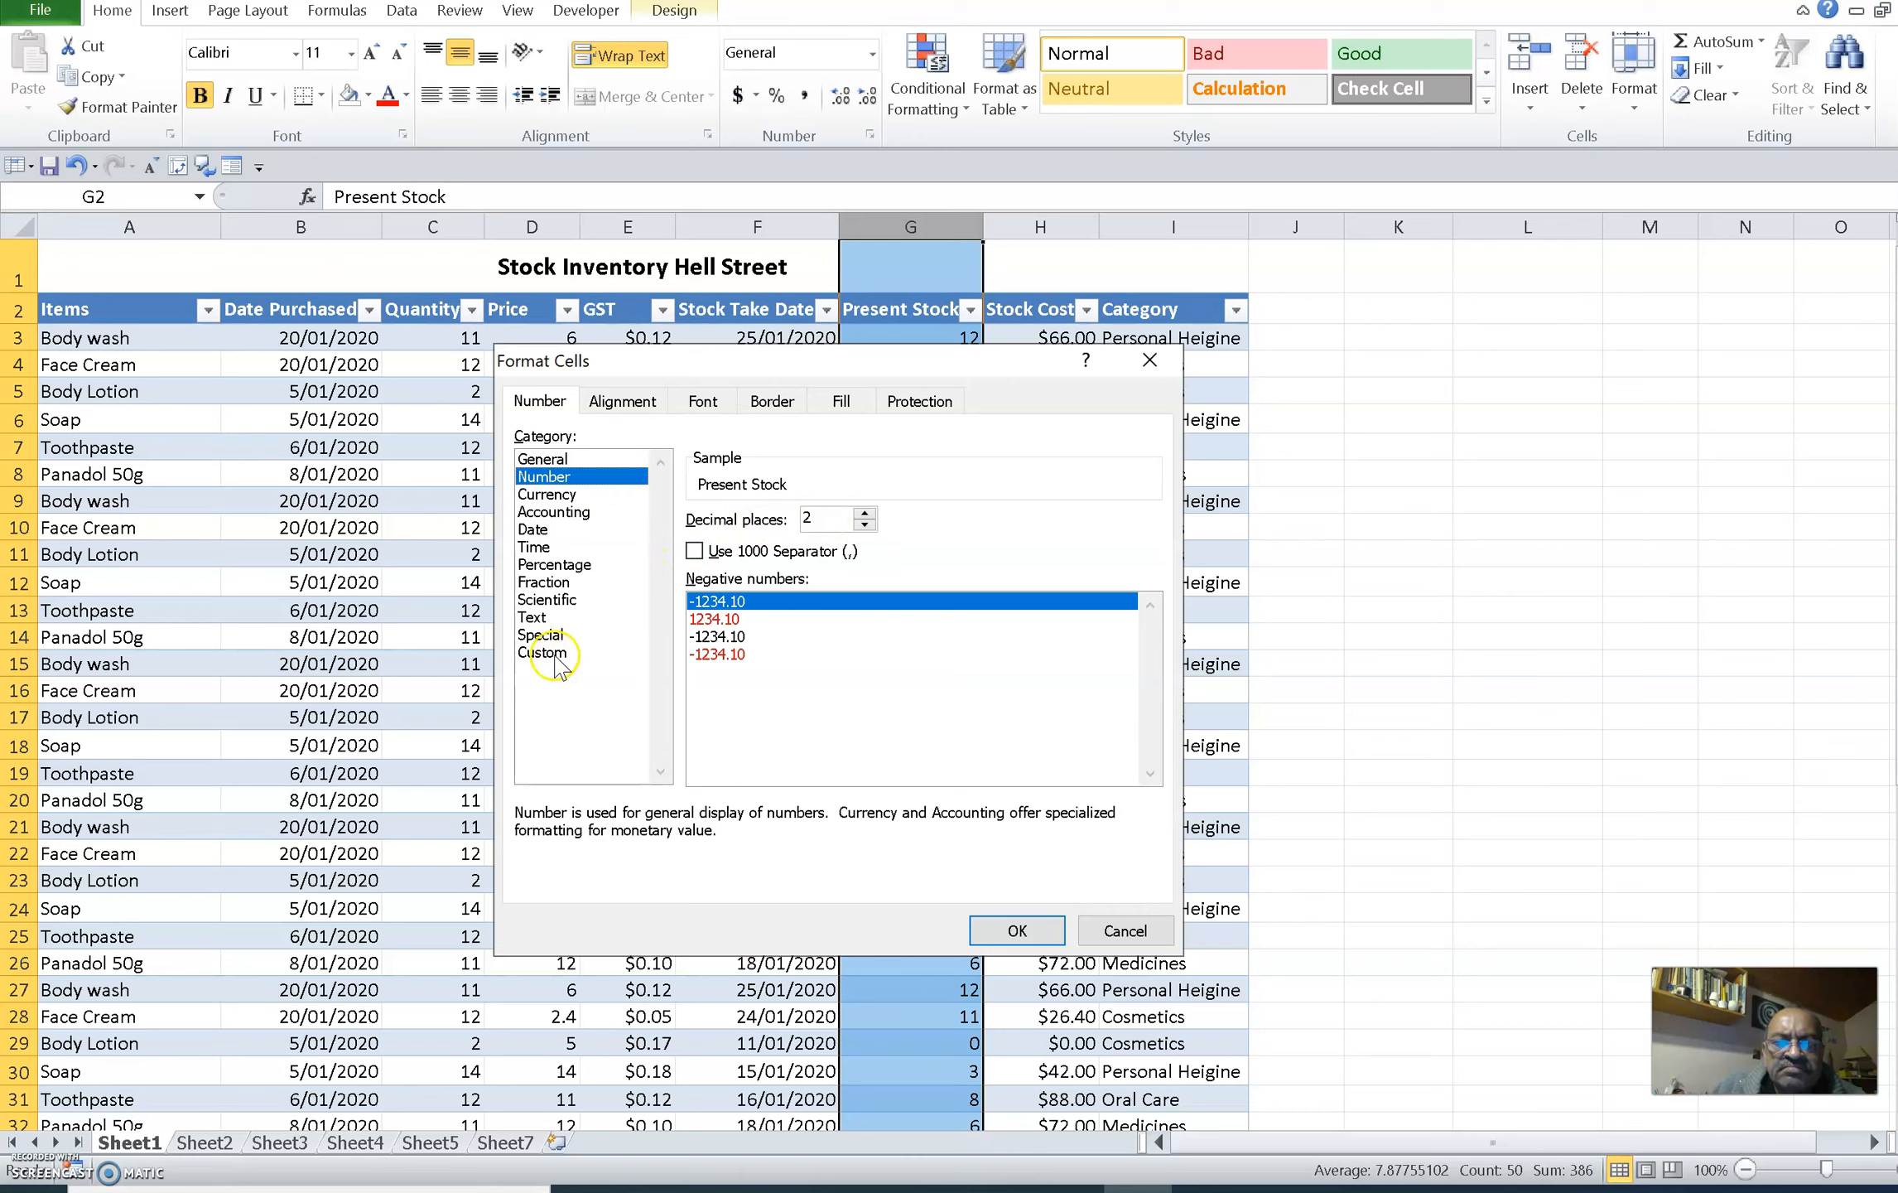
click(572, 461)
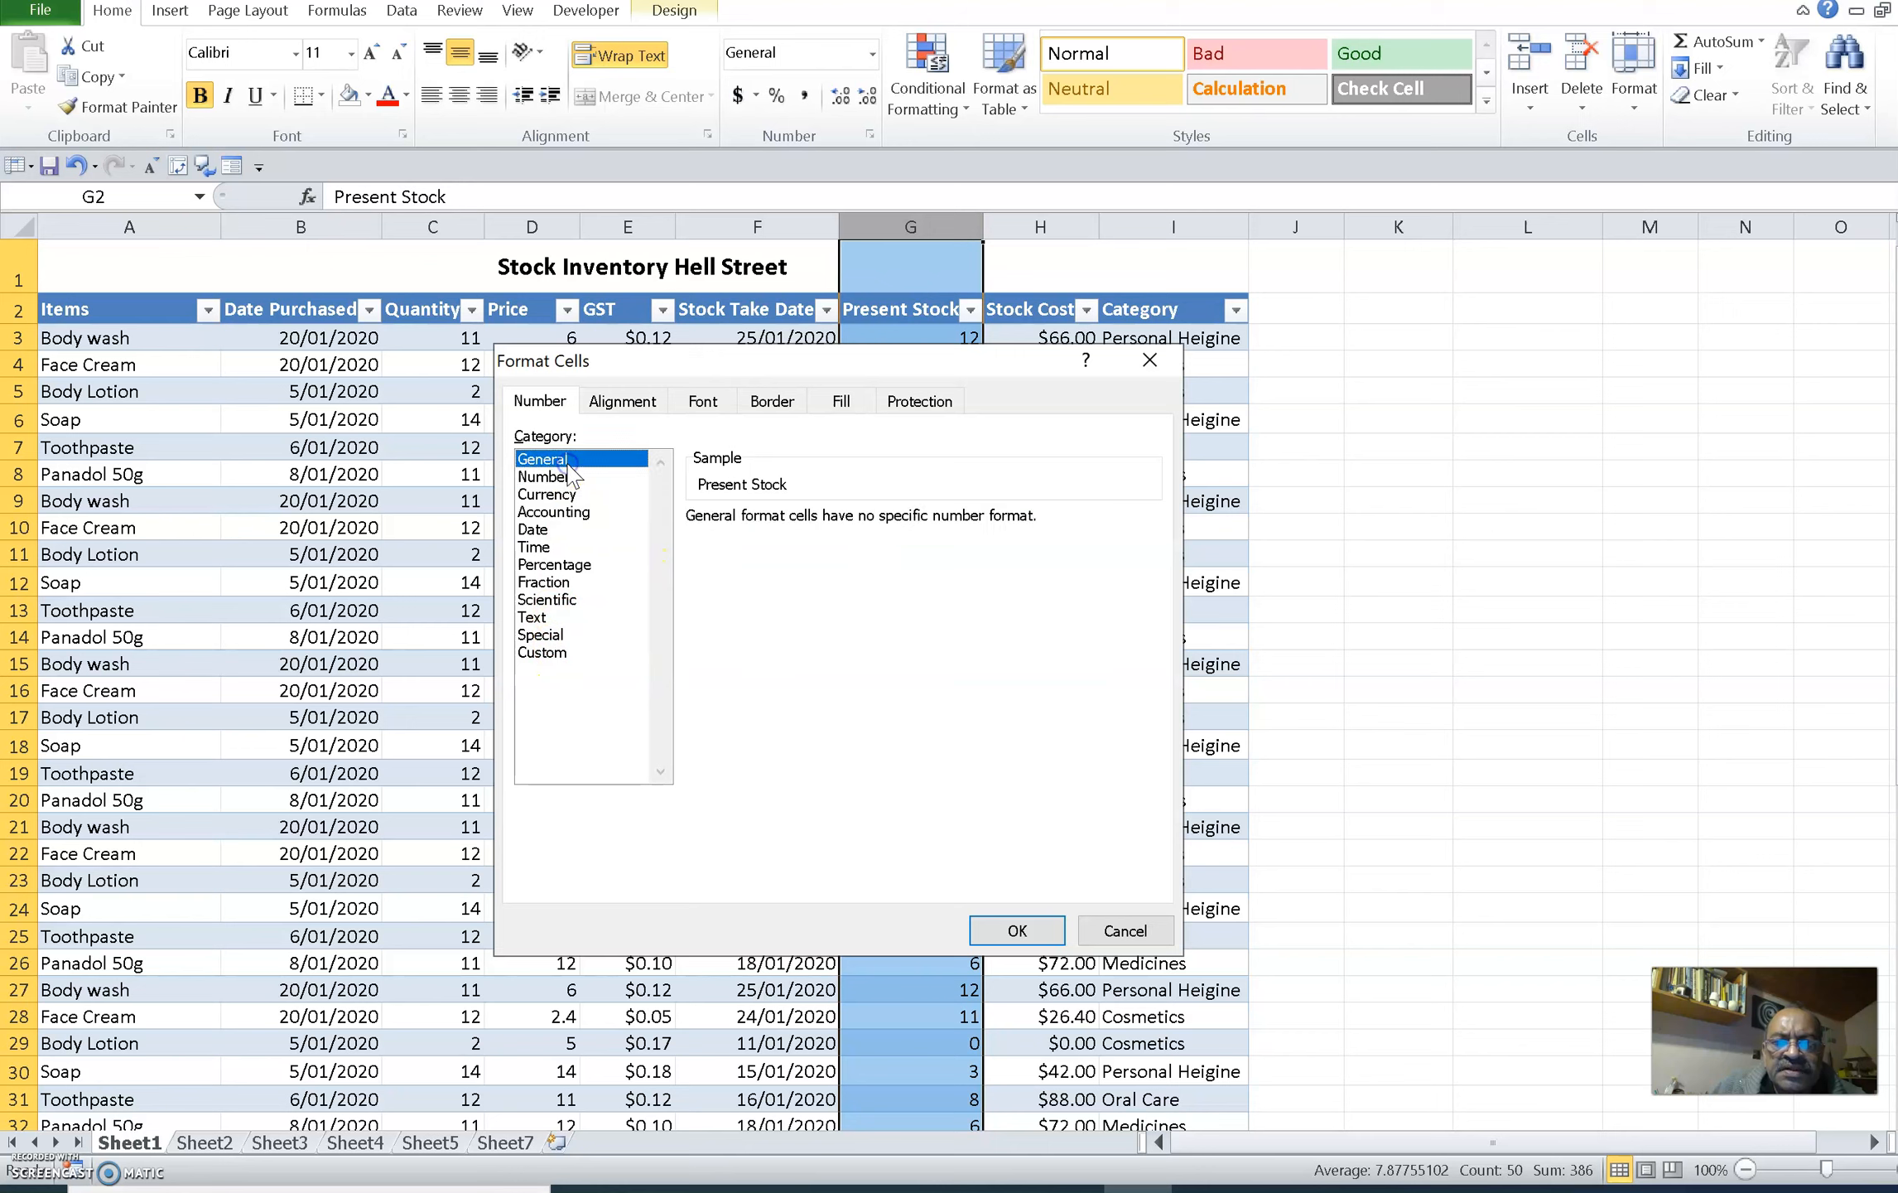
click(555, 477)
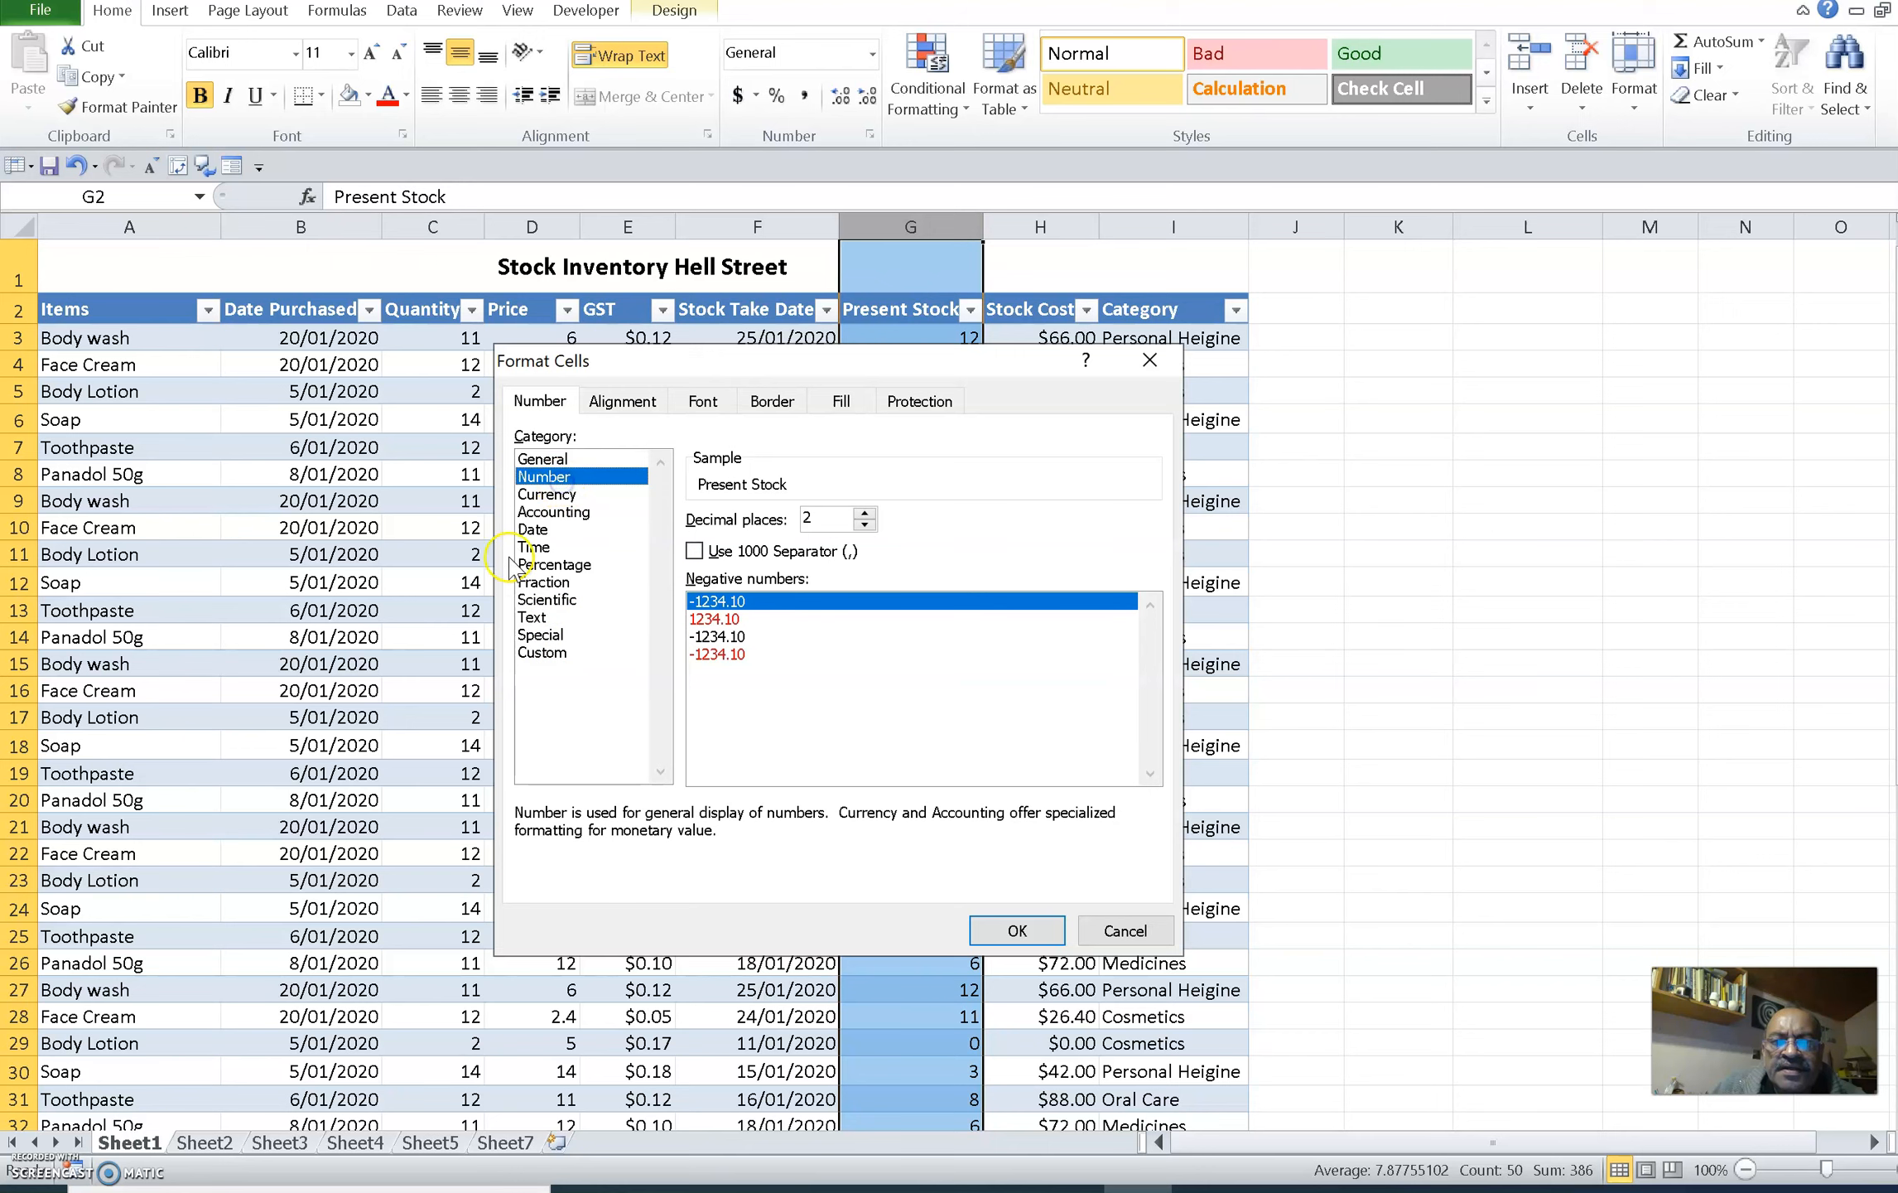
click(864, 514)
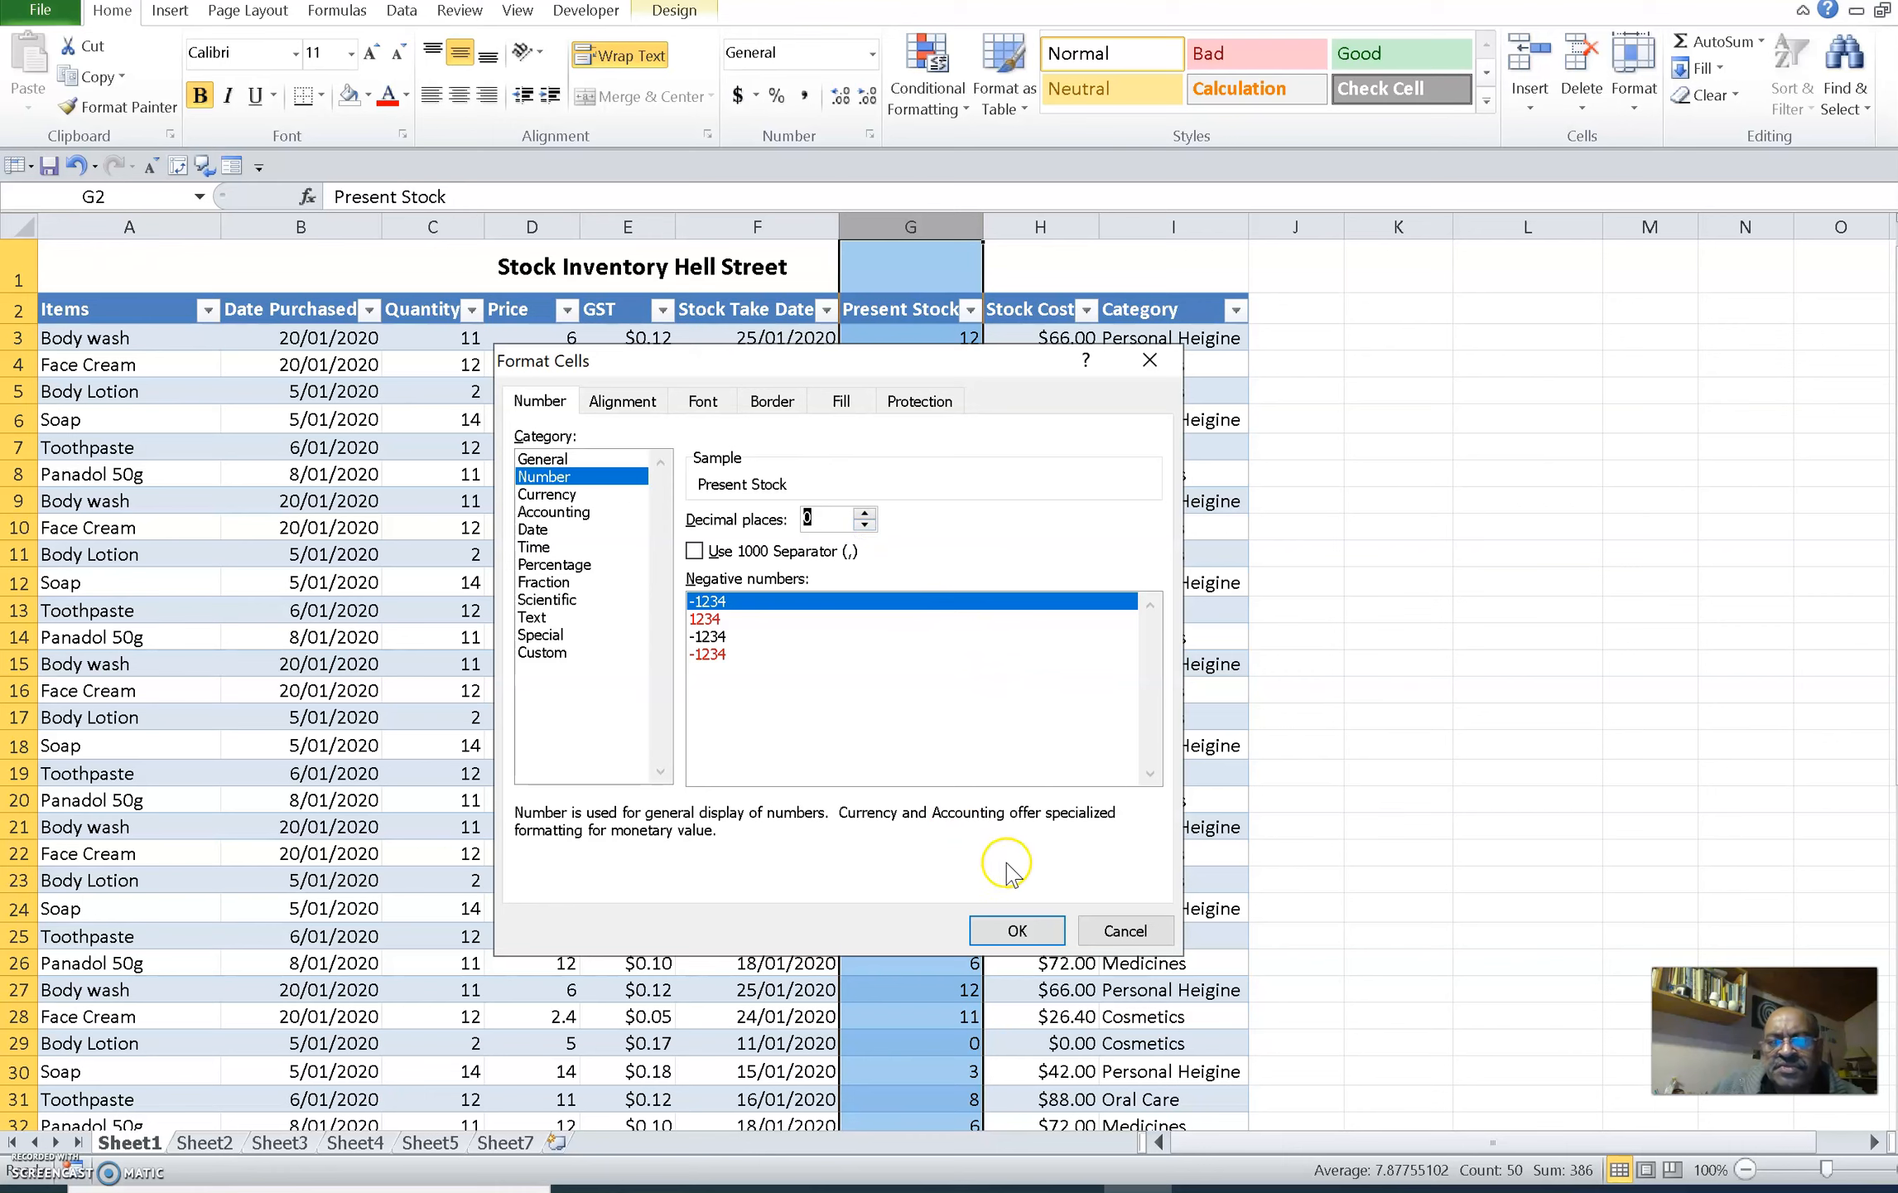
click(1020, 930)
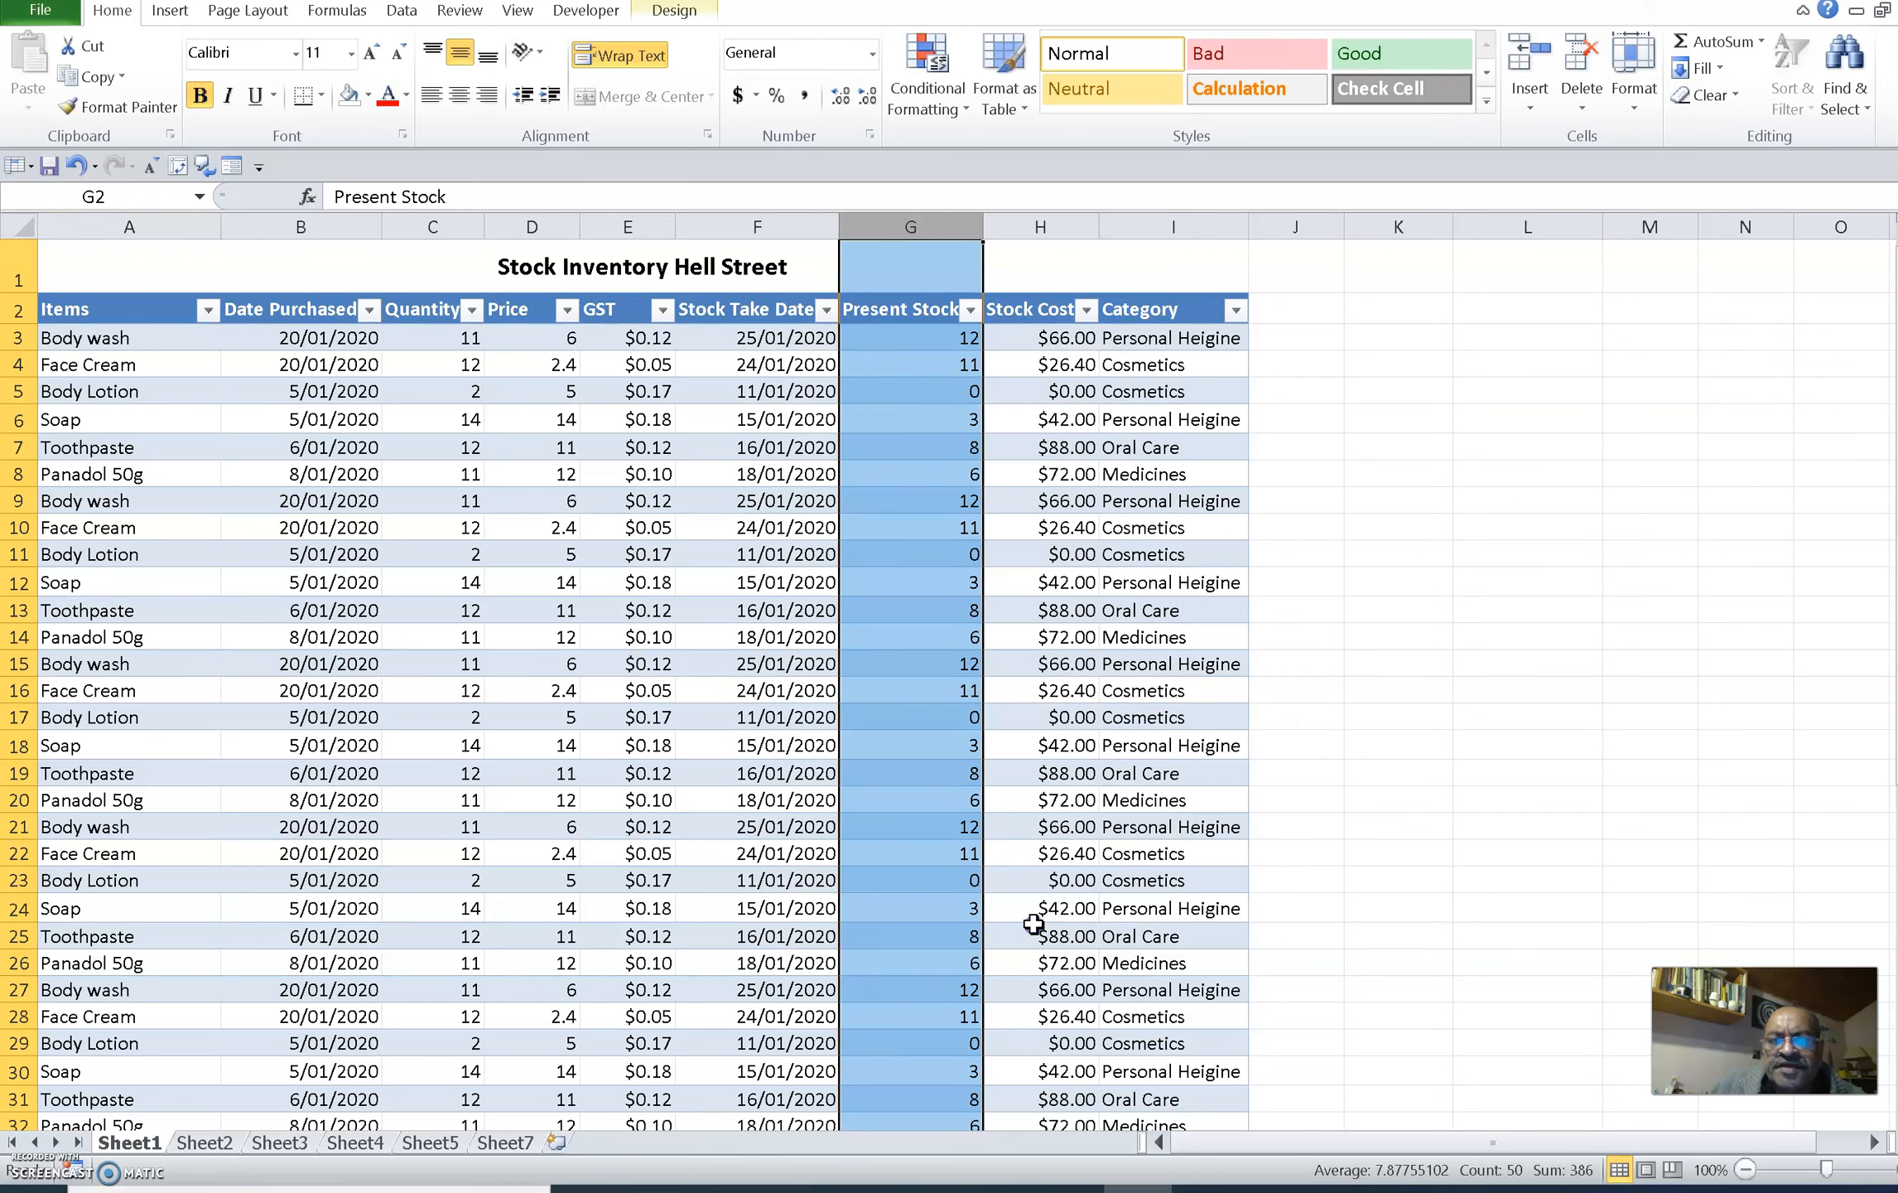
click(893, 606)
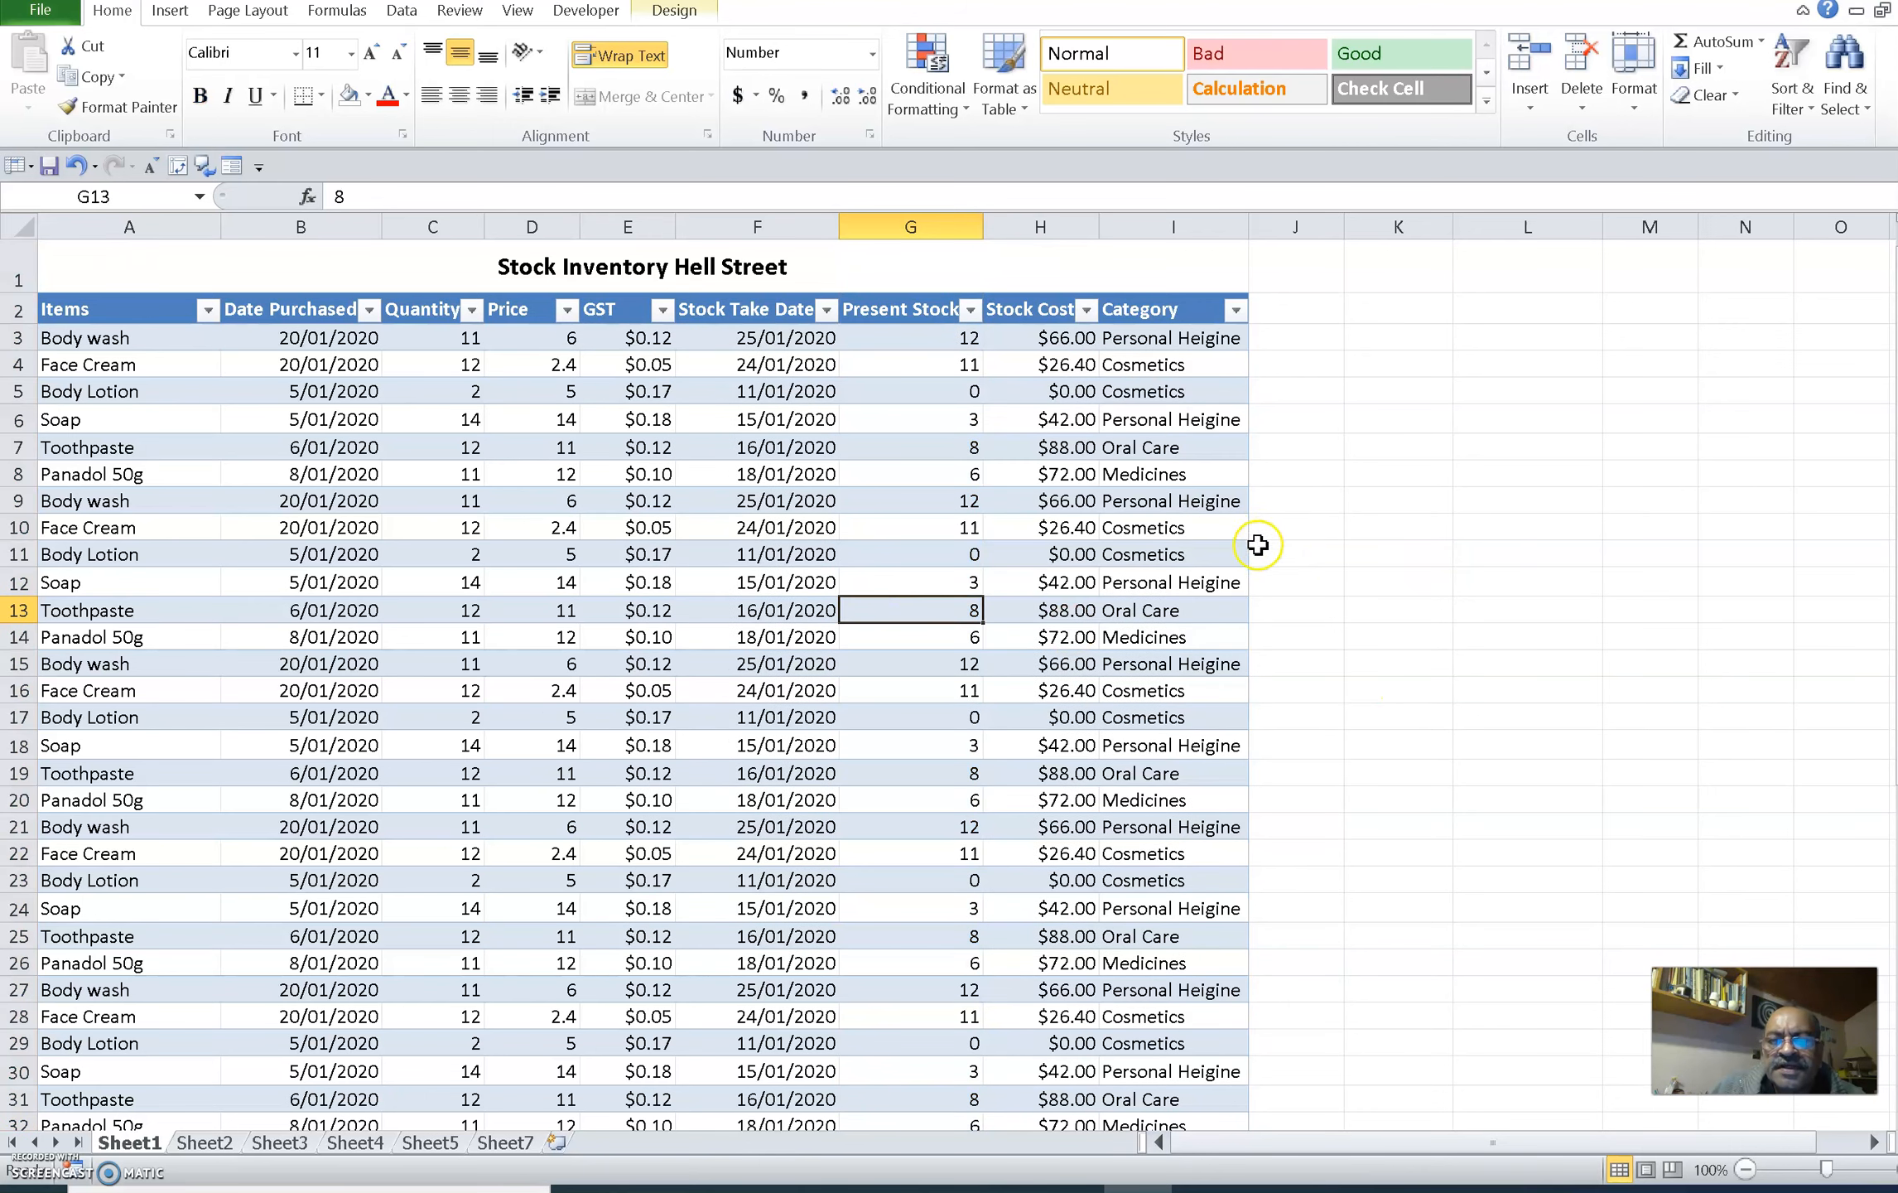
Set the horizontal text alignment of cell G4 in the Present Stock column to Left (Indent)
click(937, 365)
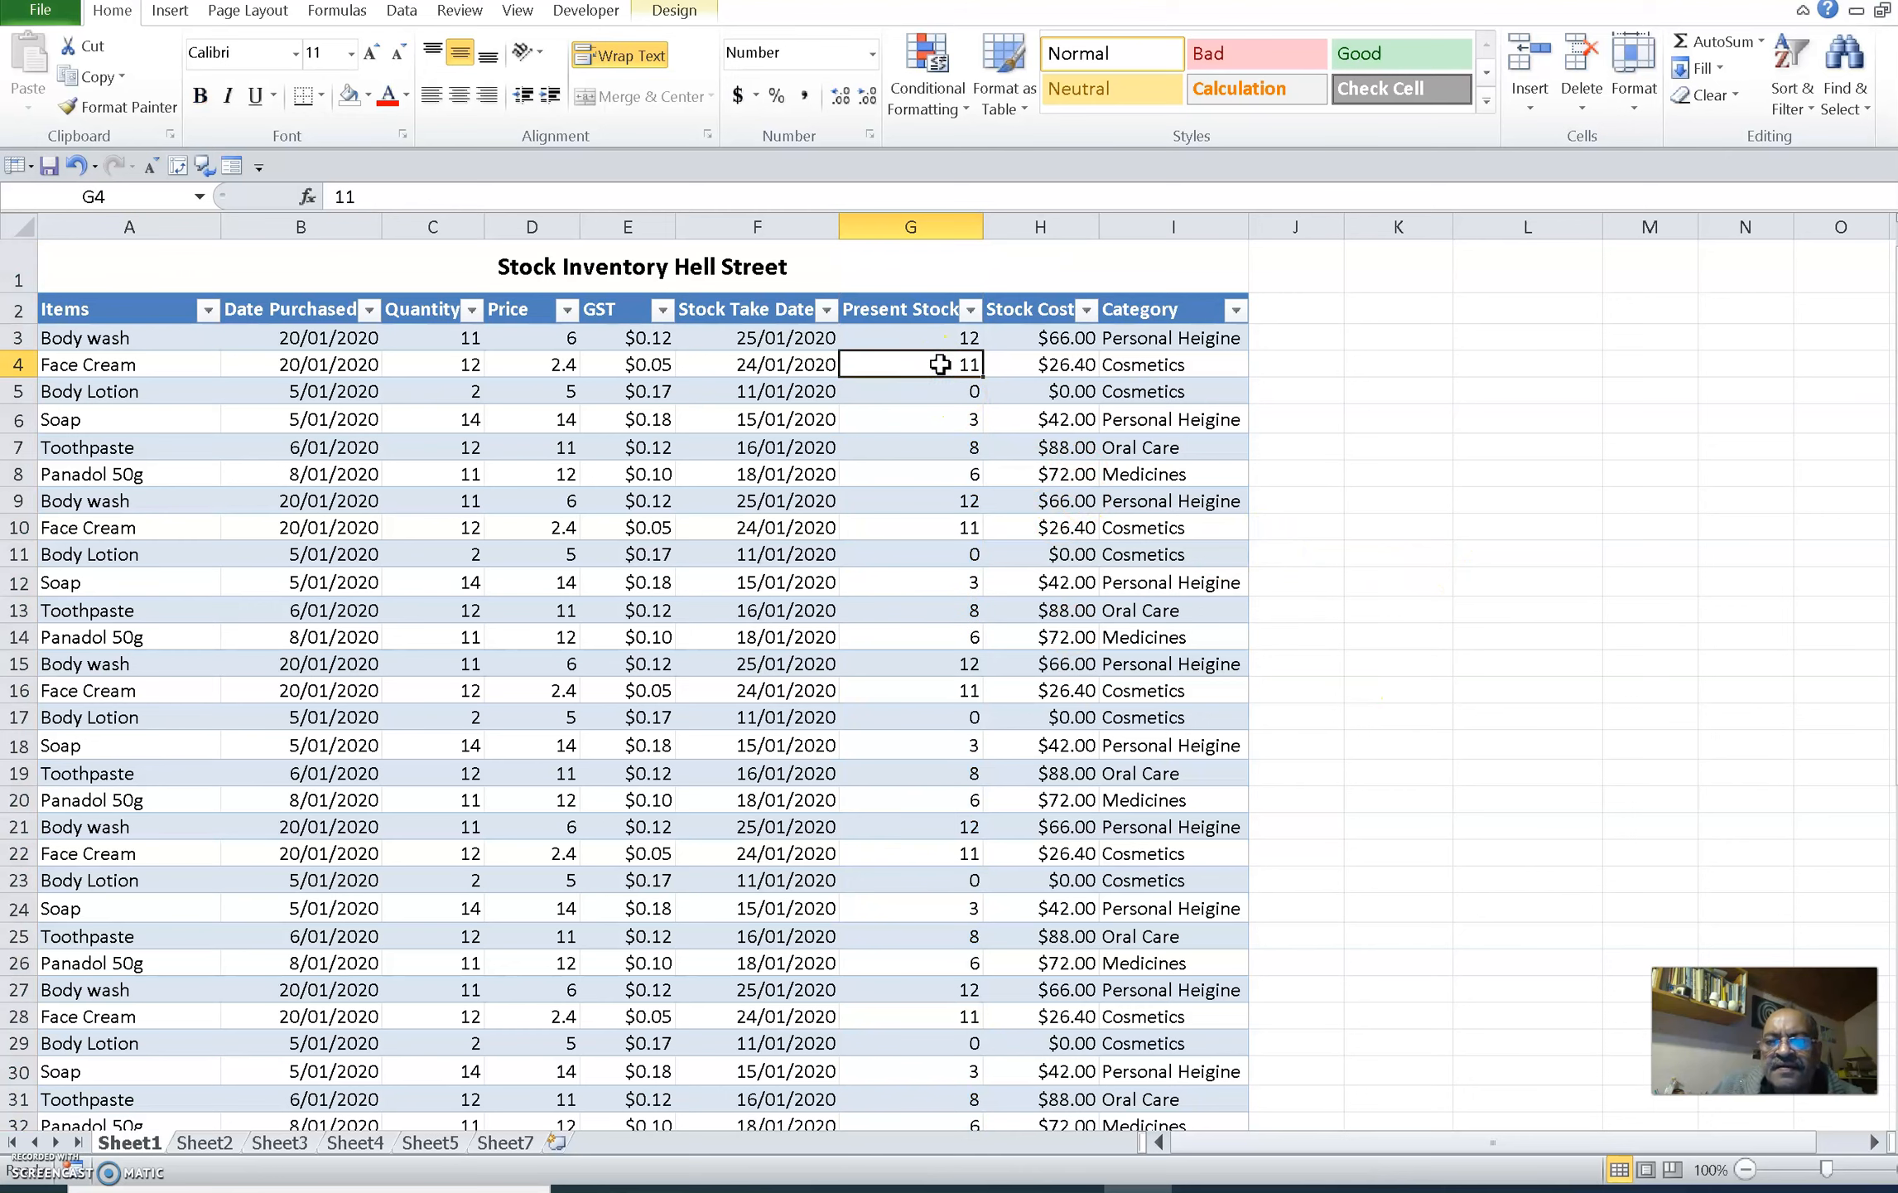
right_click(939, 365)
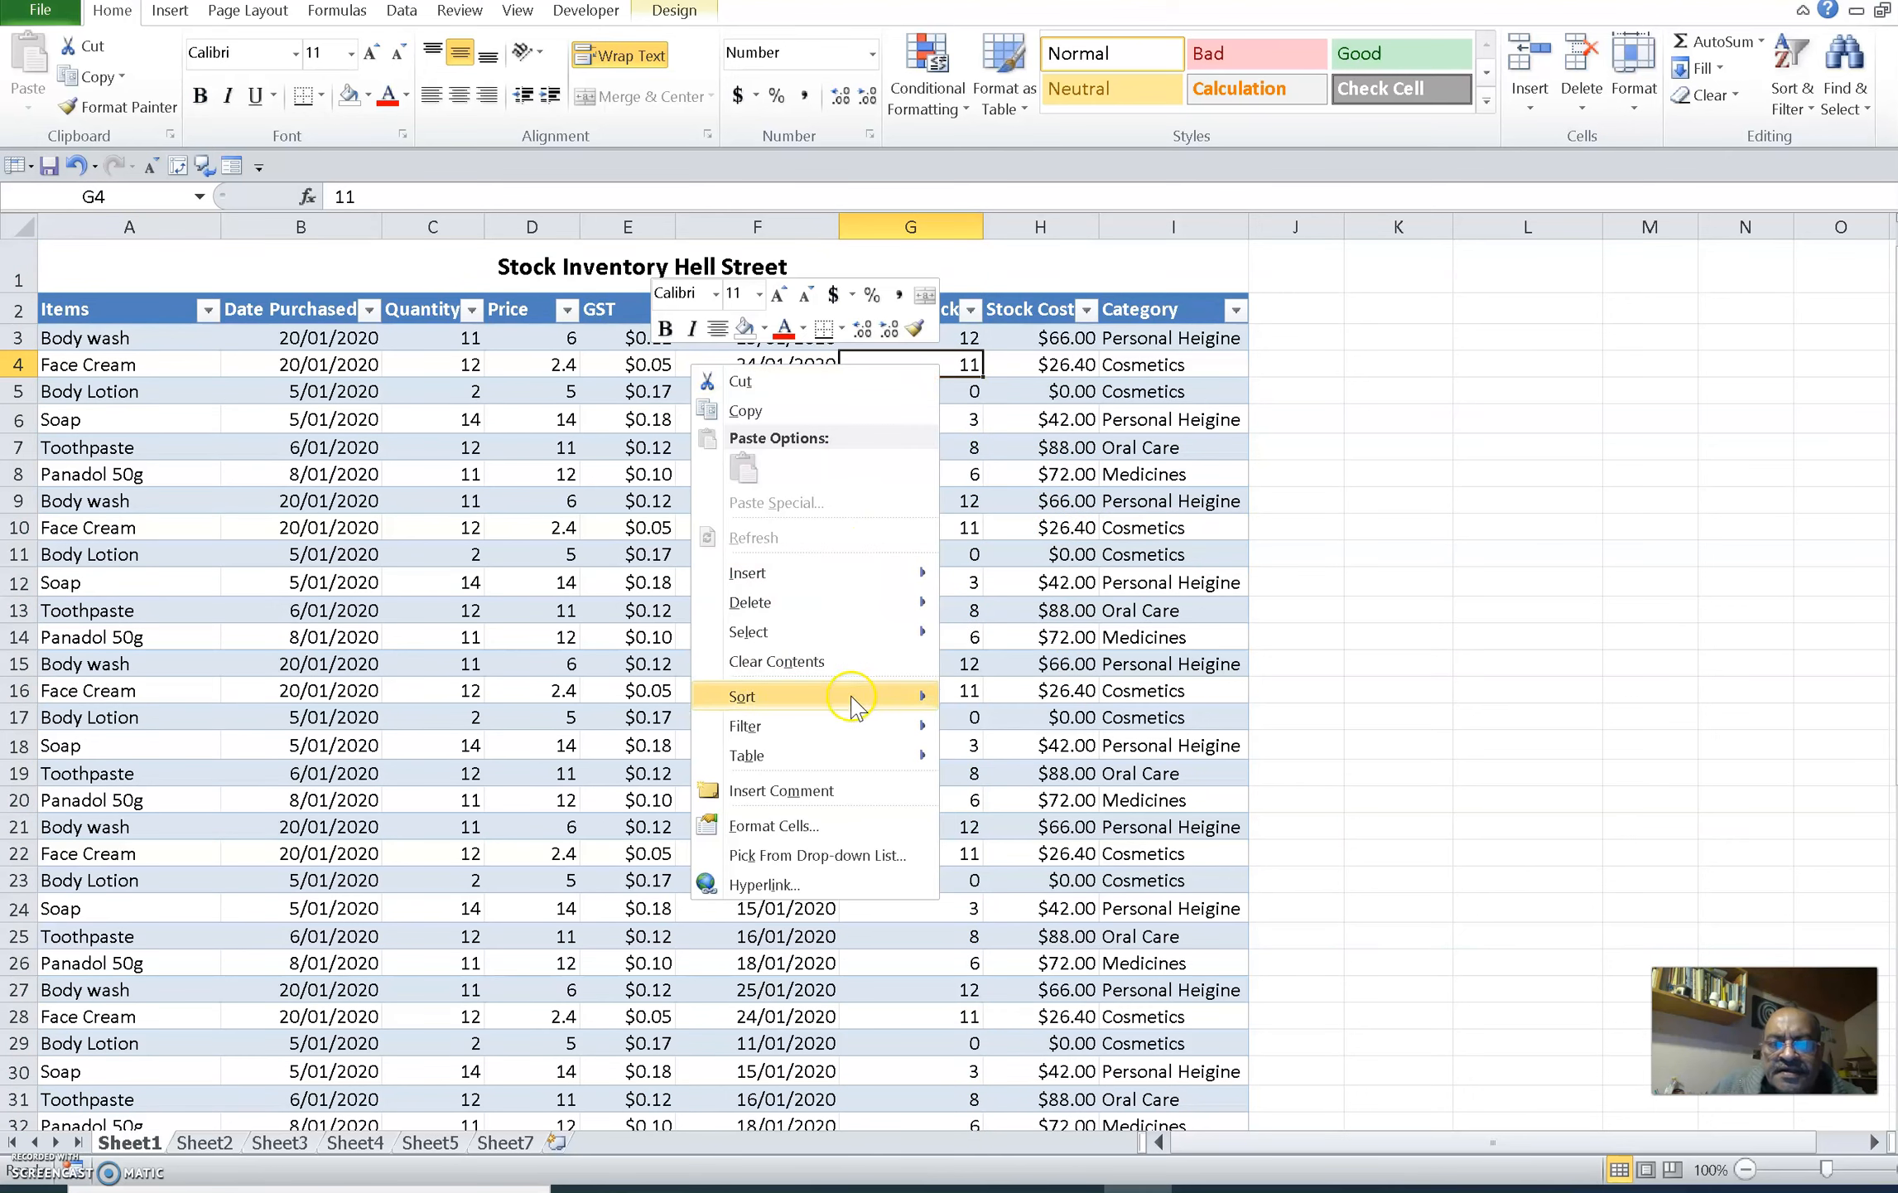
click(828, 826)
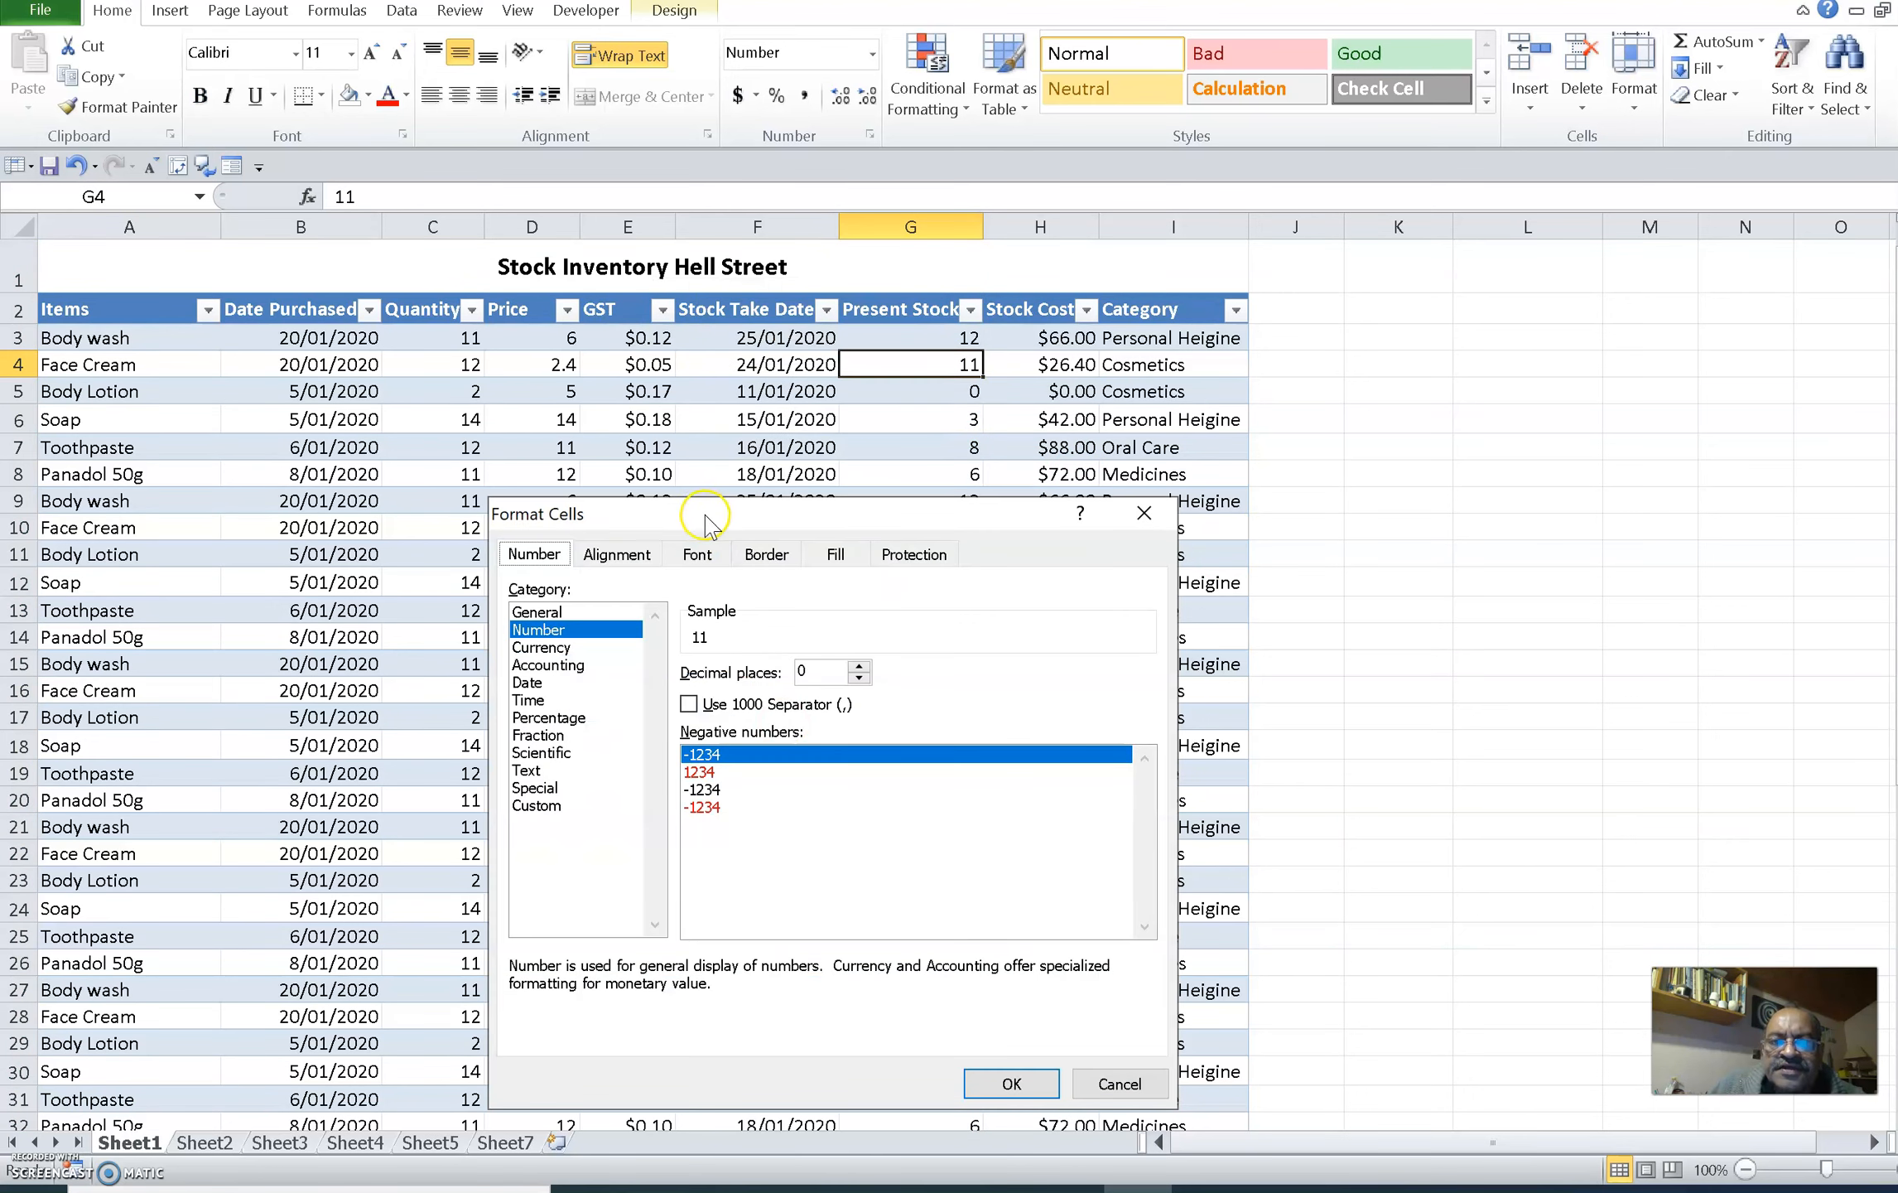
drag(774, 513, 1007, 491)
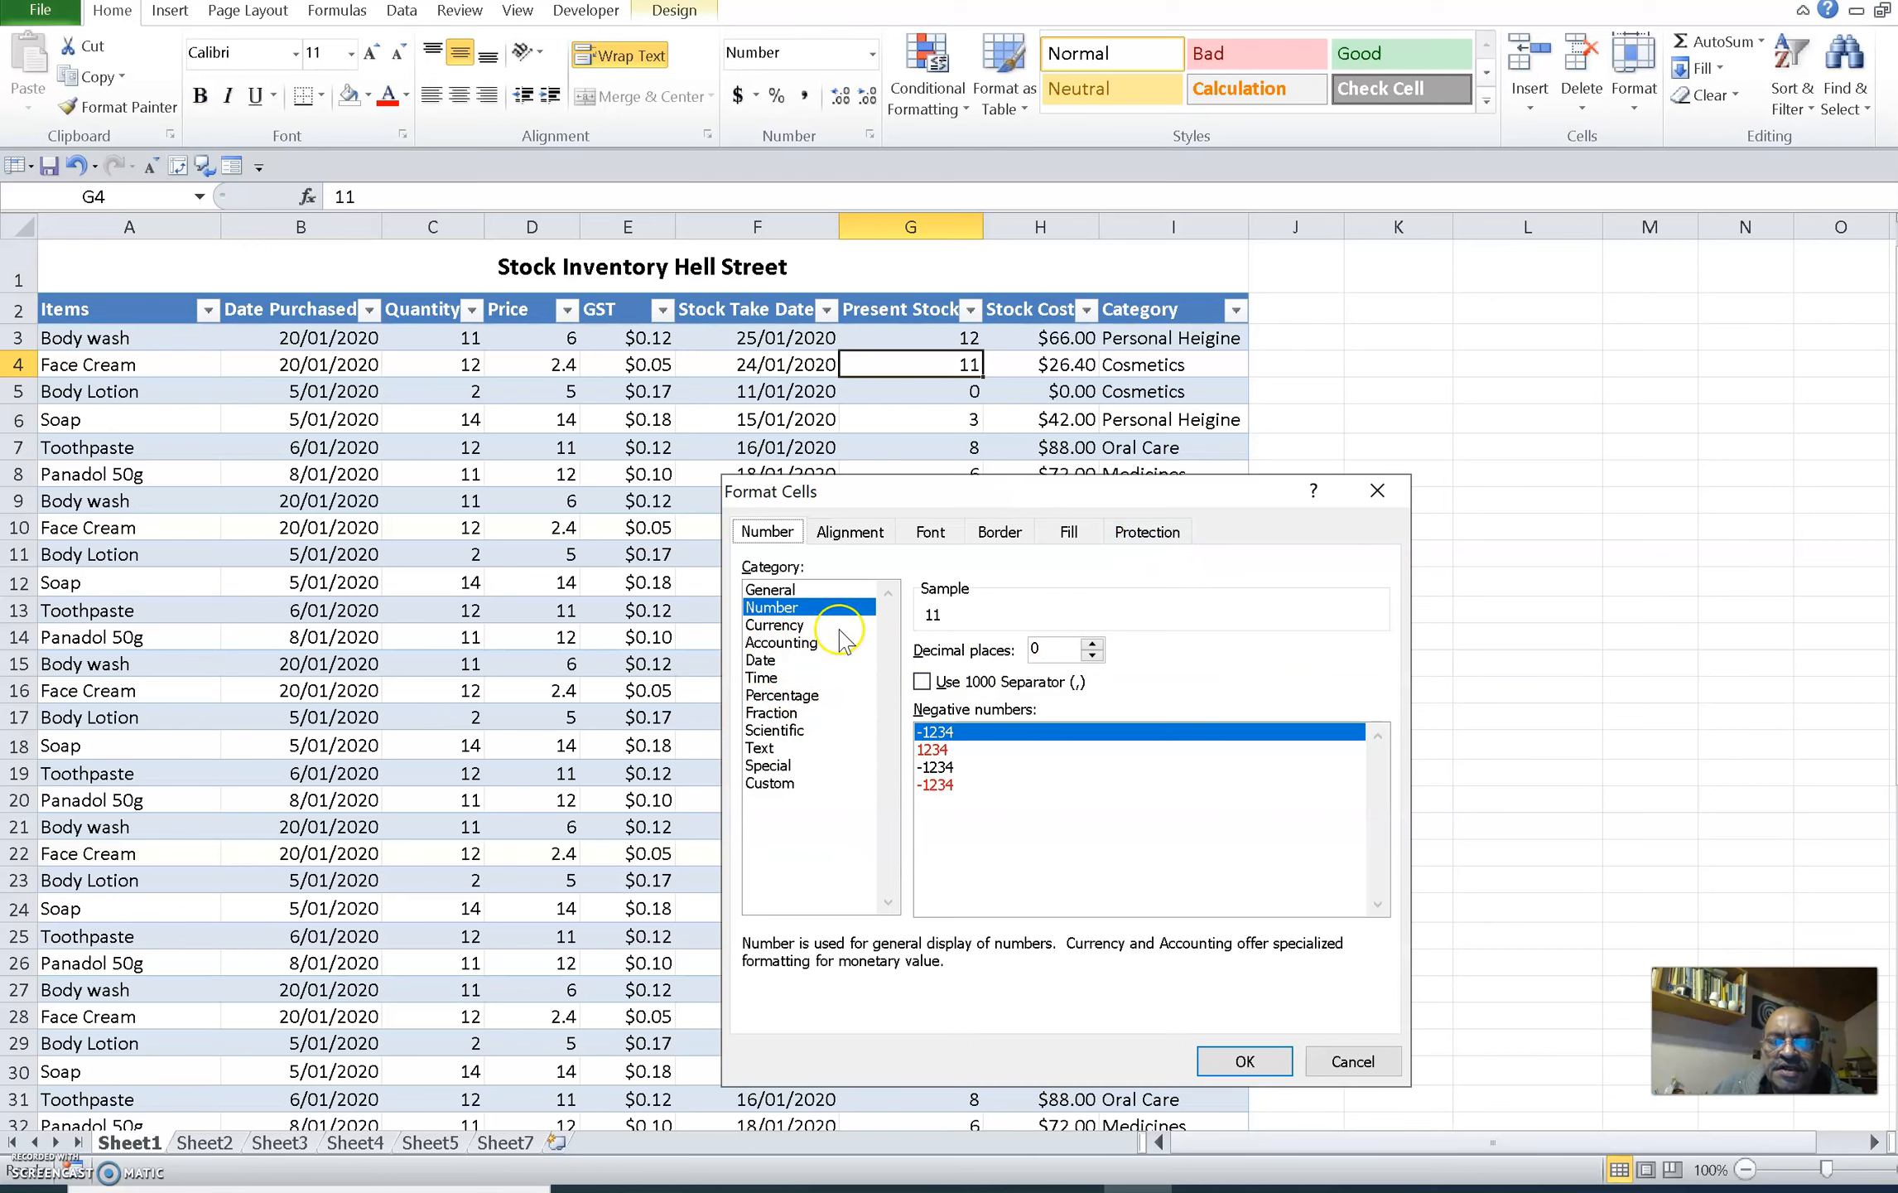
click(868, 532)
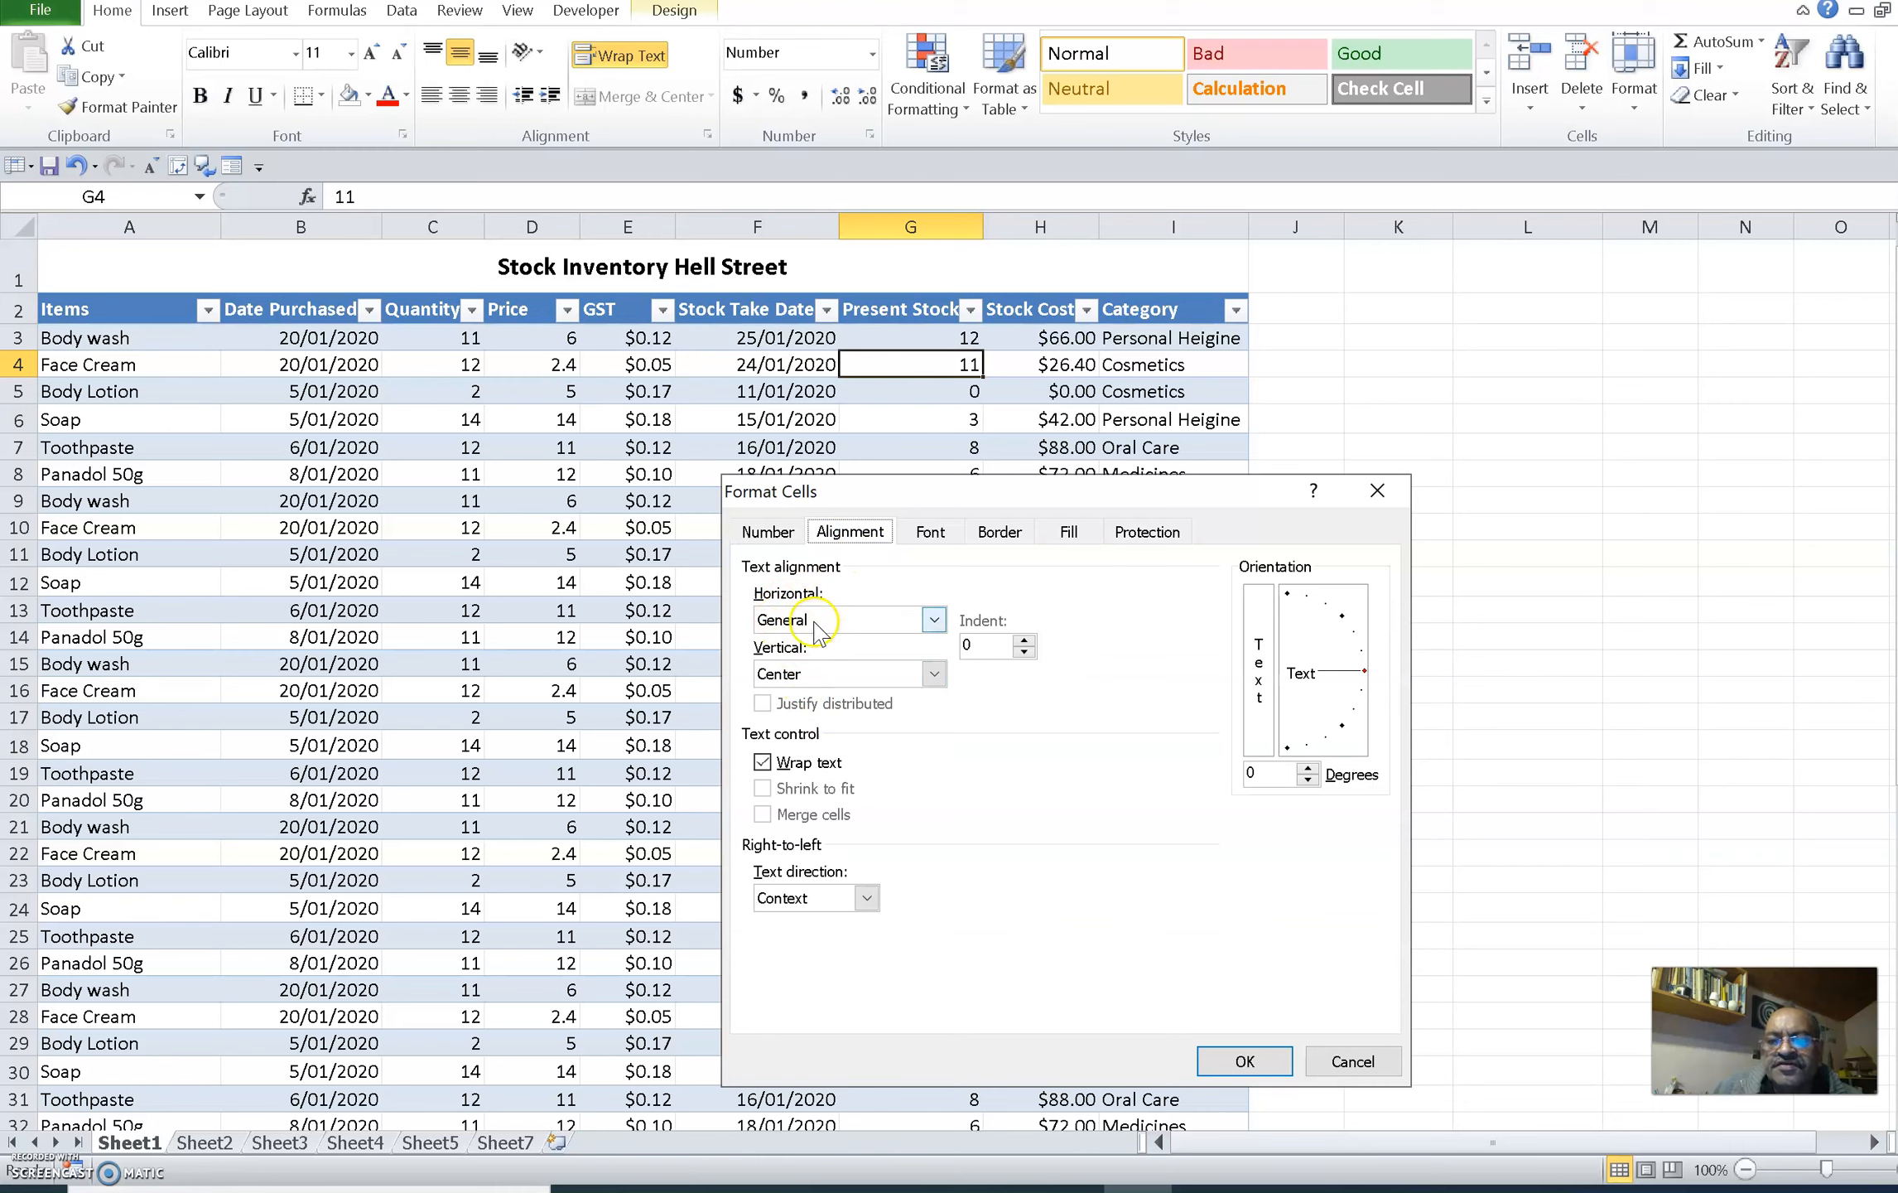
click(933, 621)
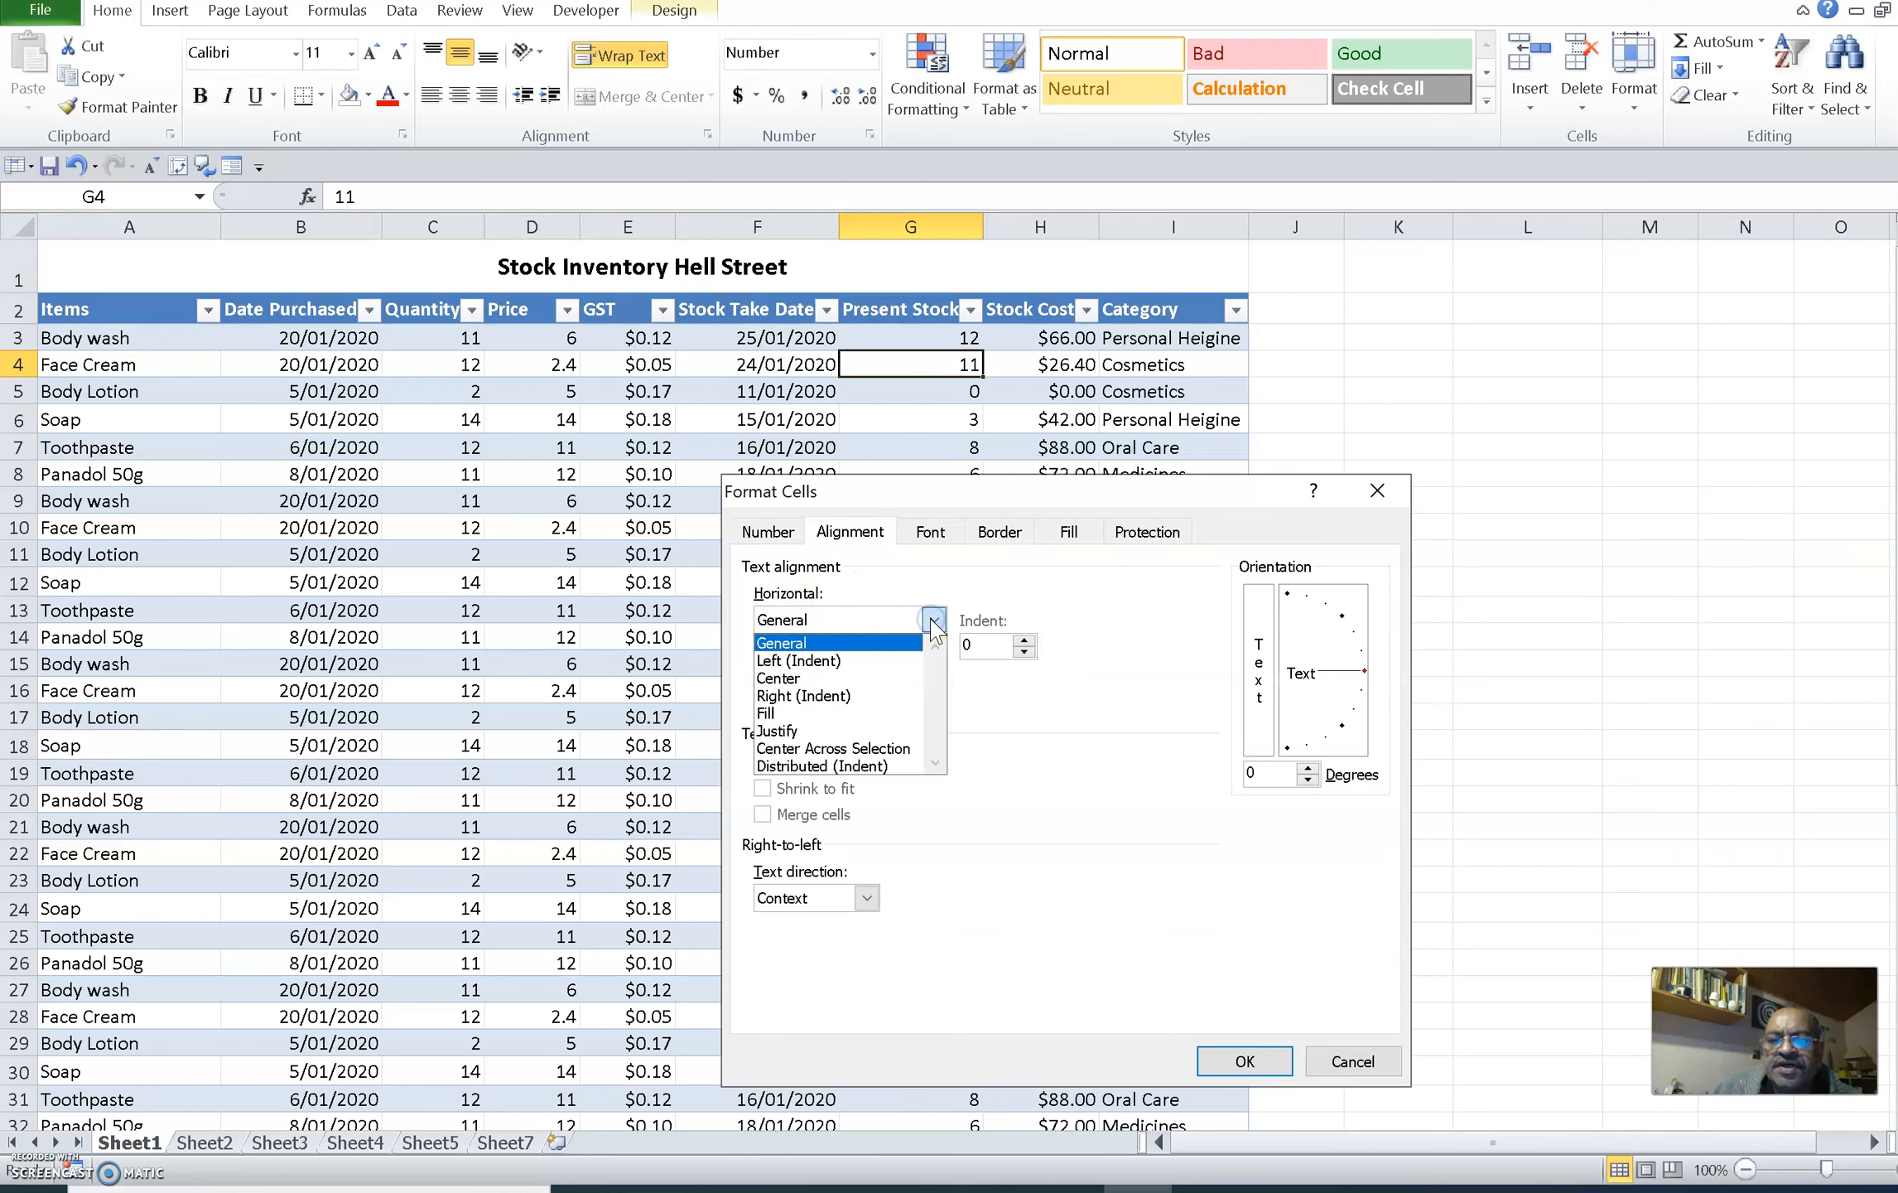
click(853, 660)
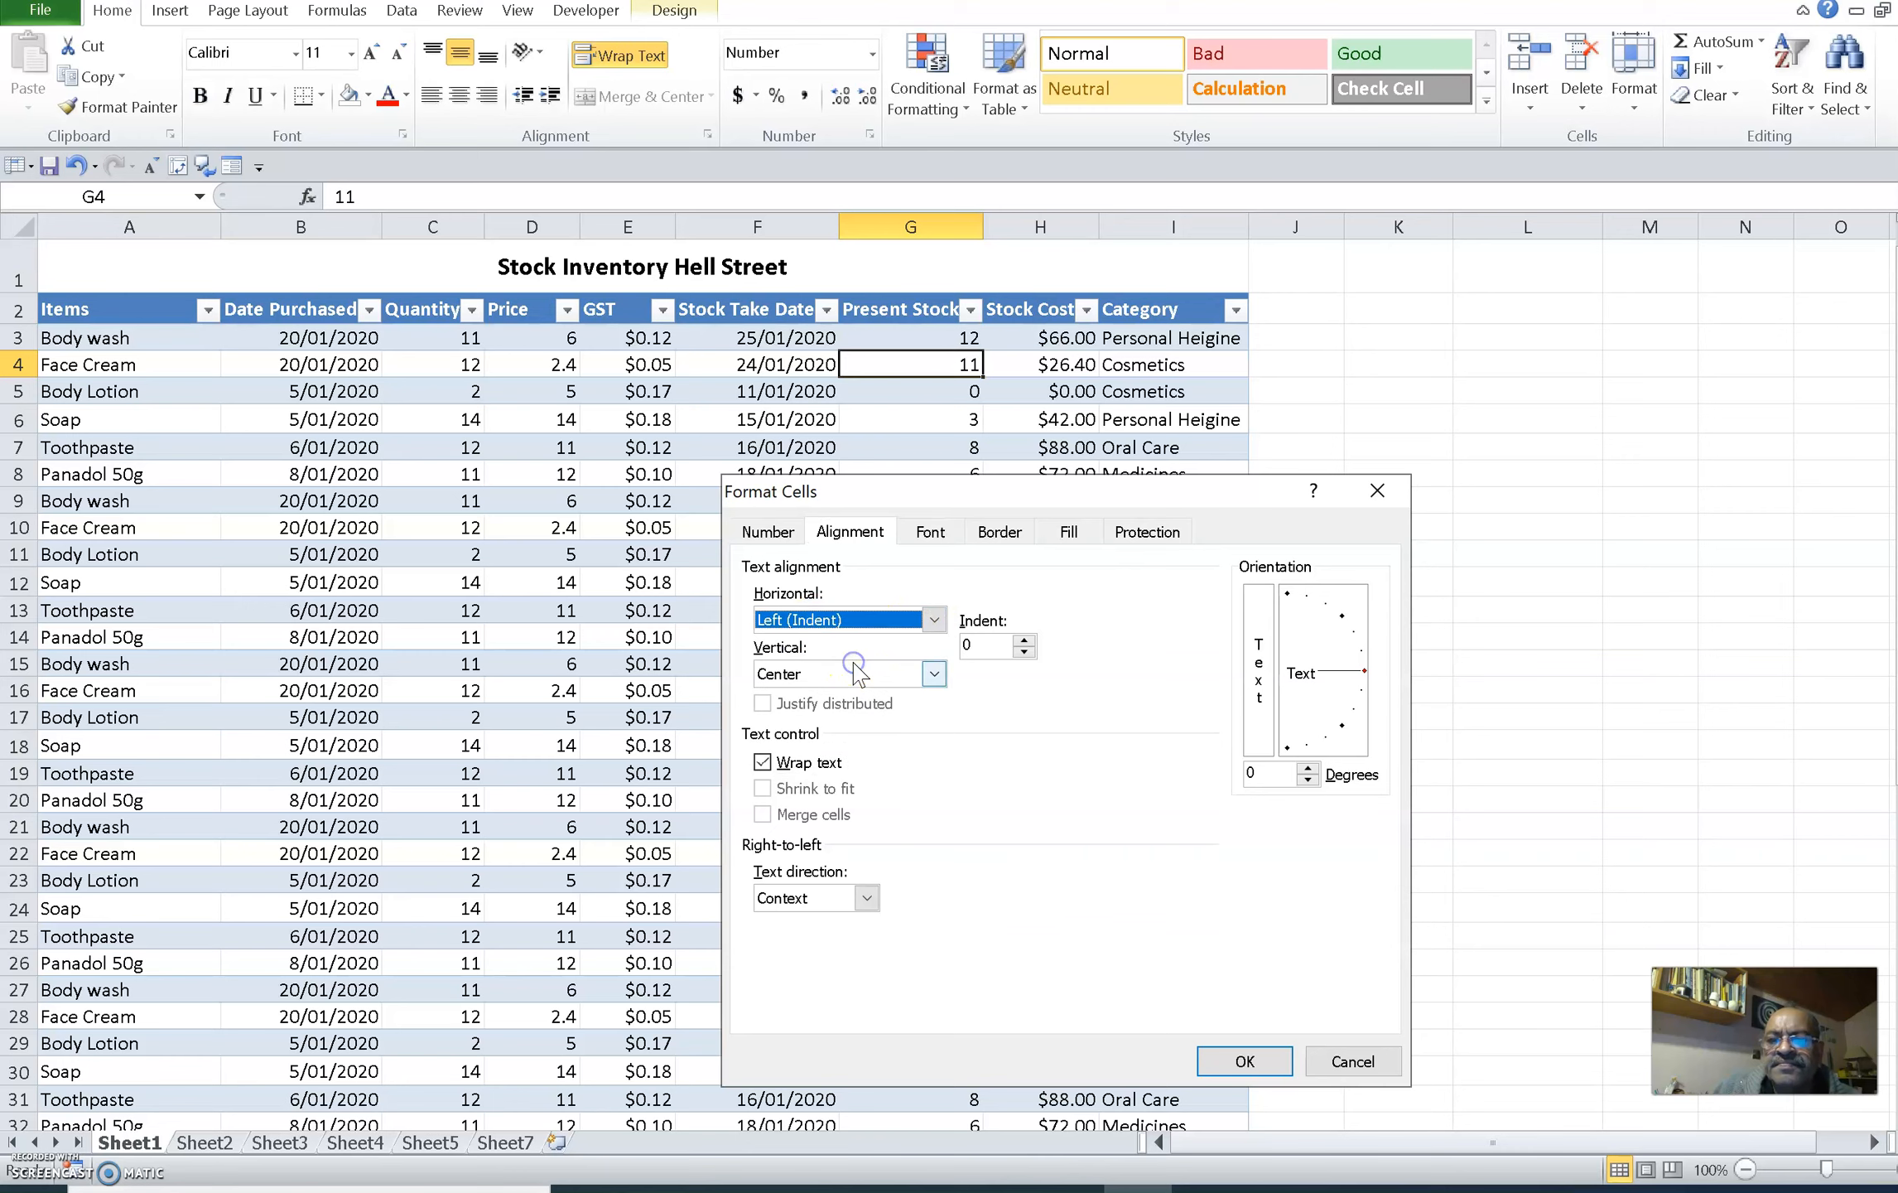
click(1282, 1060)
click(873, 416)
click(869, 365)
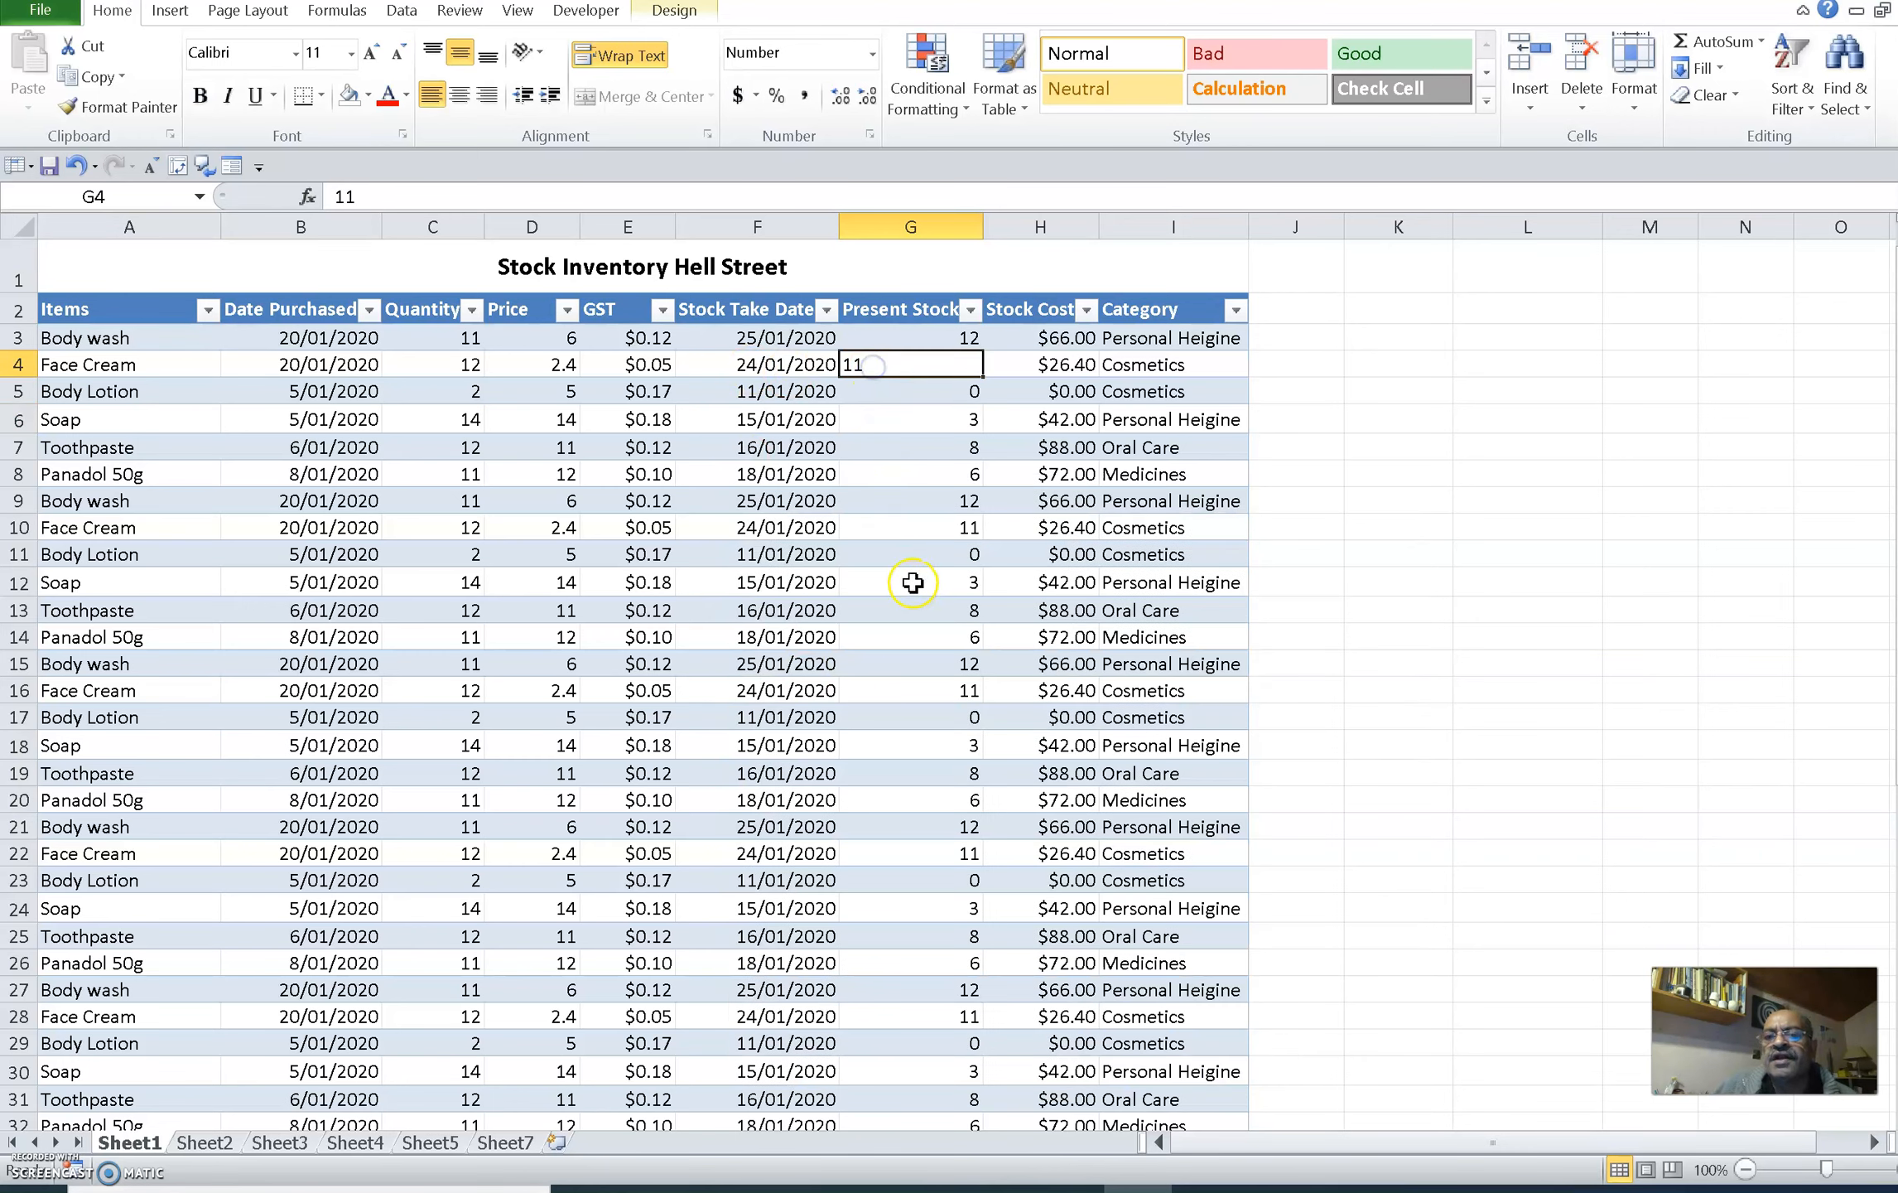
click(896, 524)
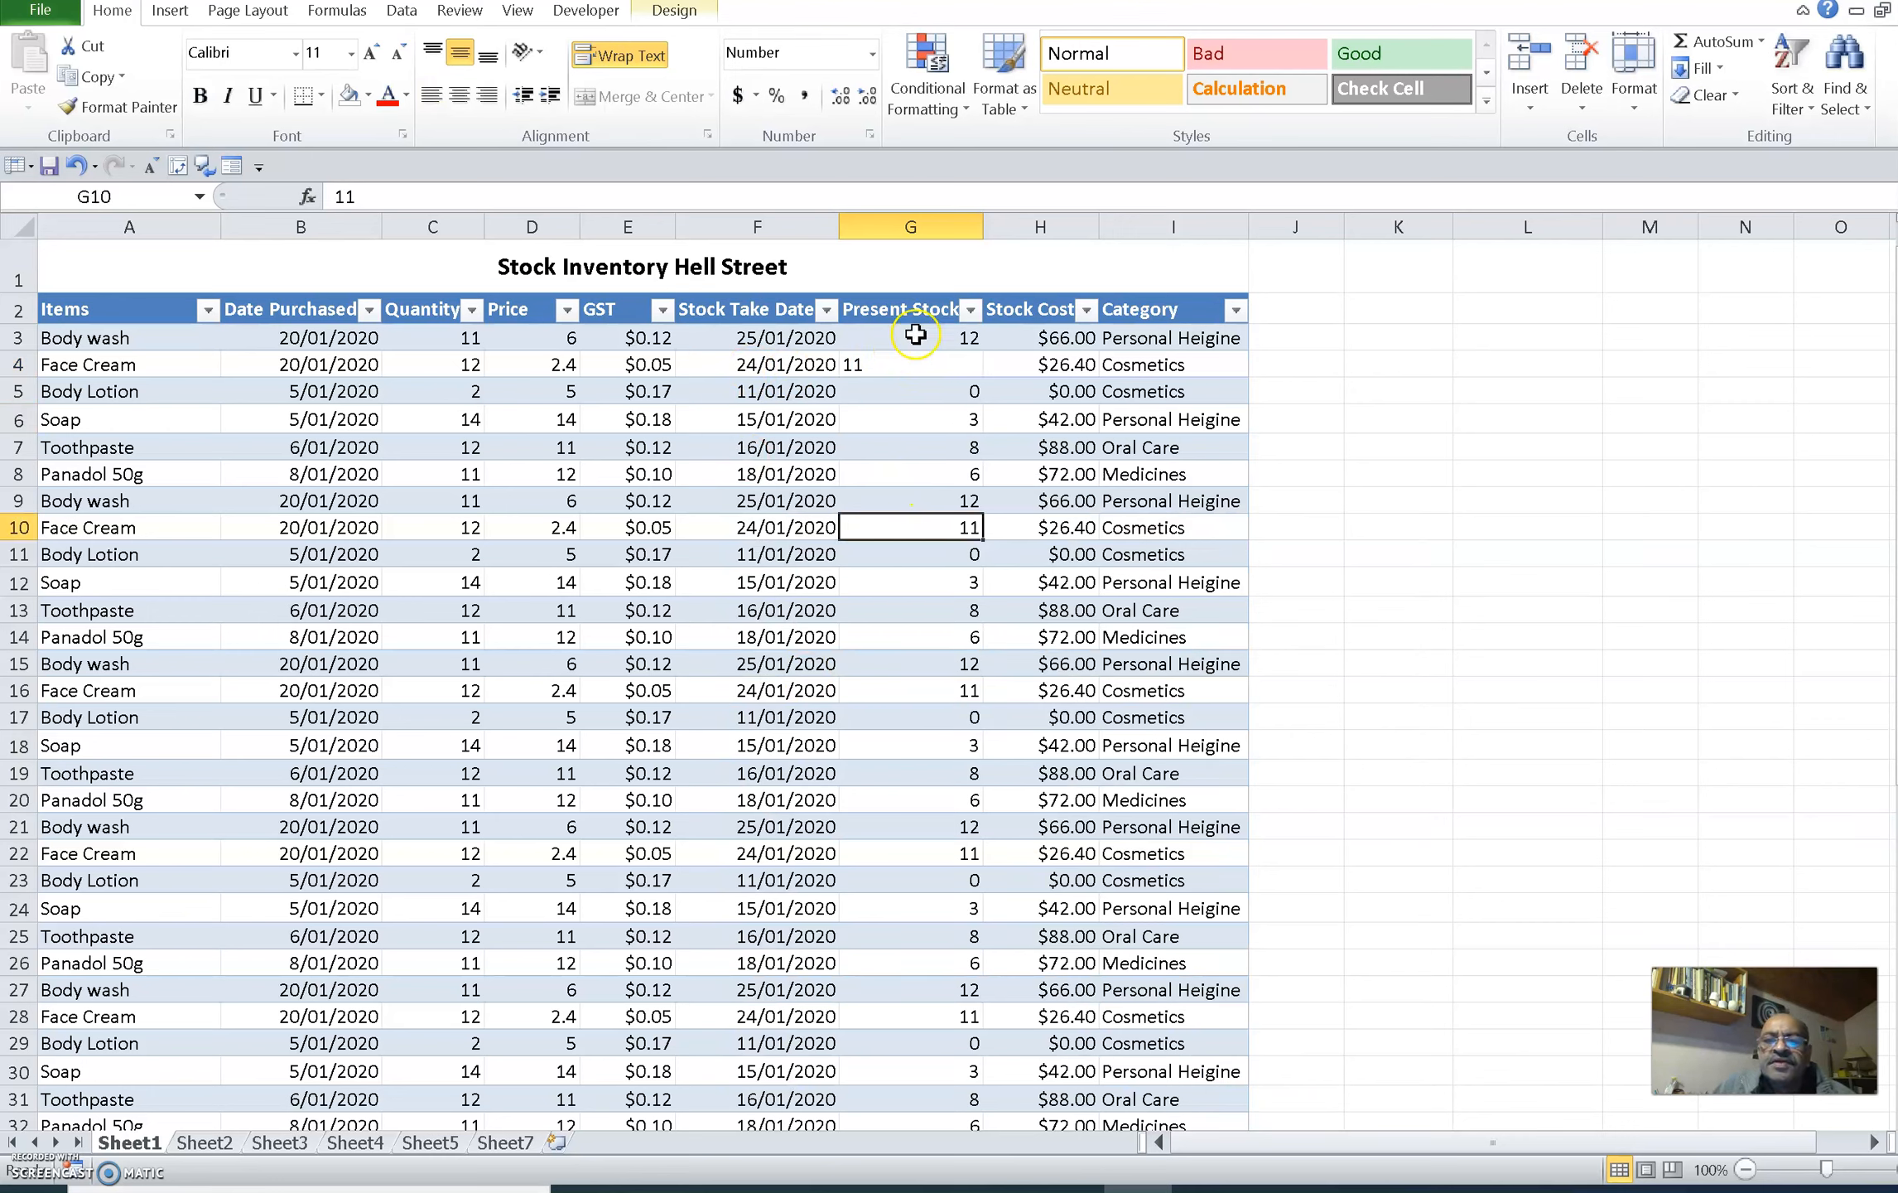
Change the horizontal text alignment of cell G4 to Center
click(901, 365)
right_click(901, 365)
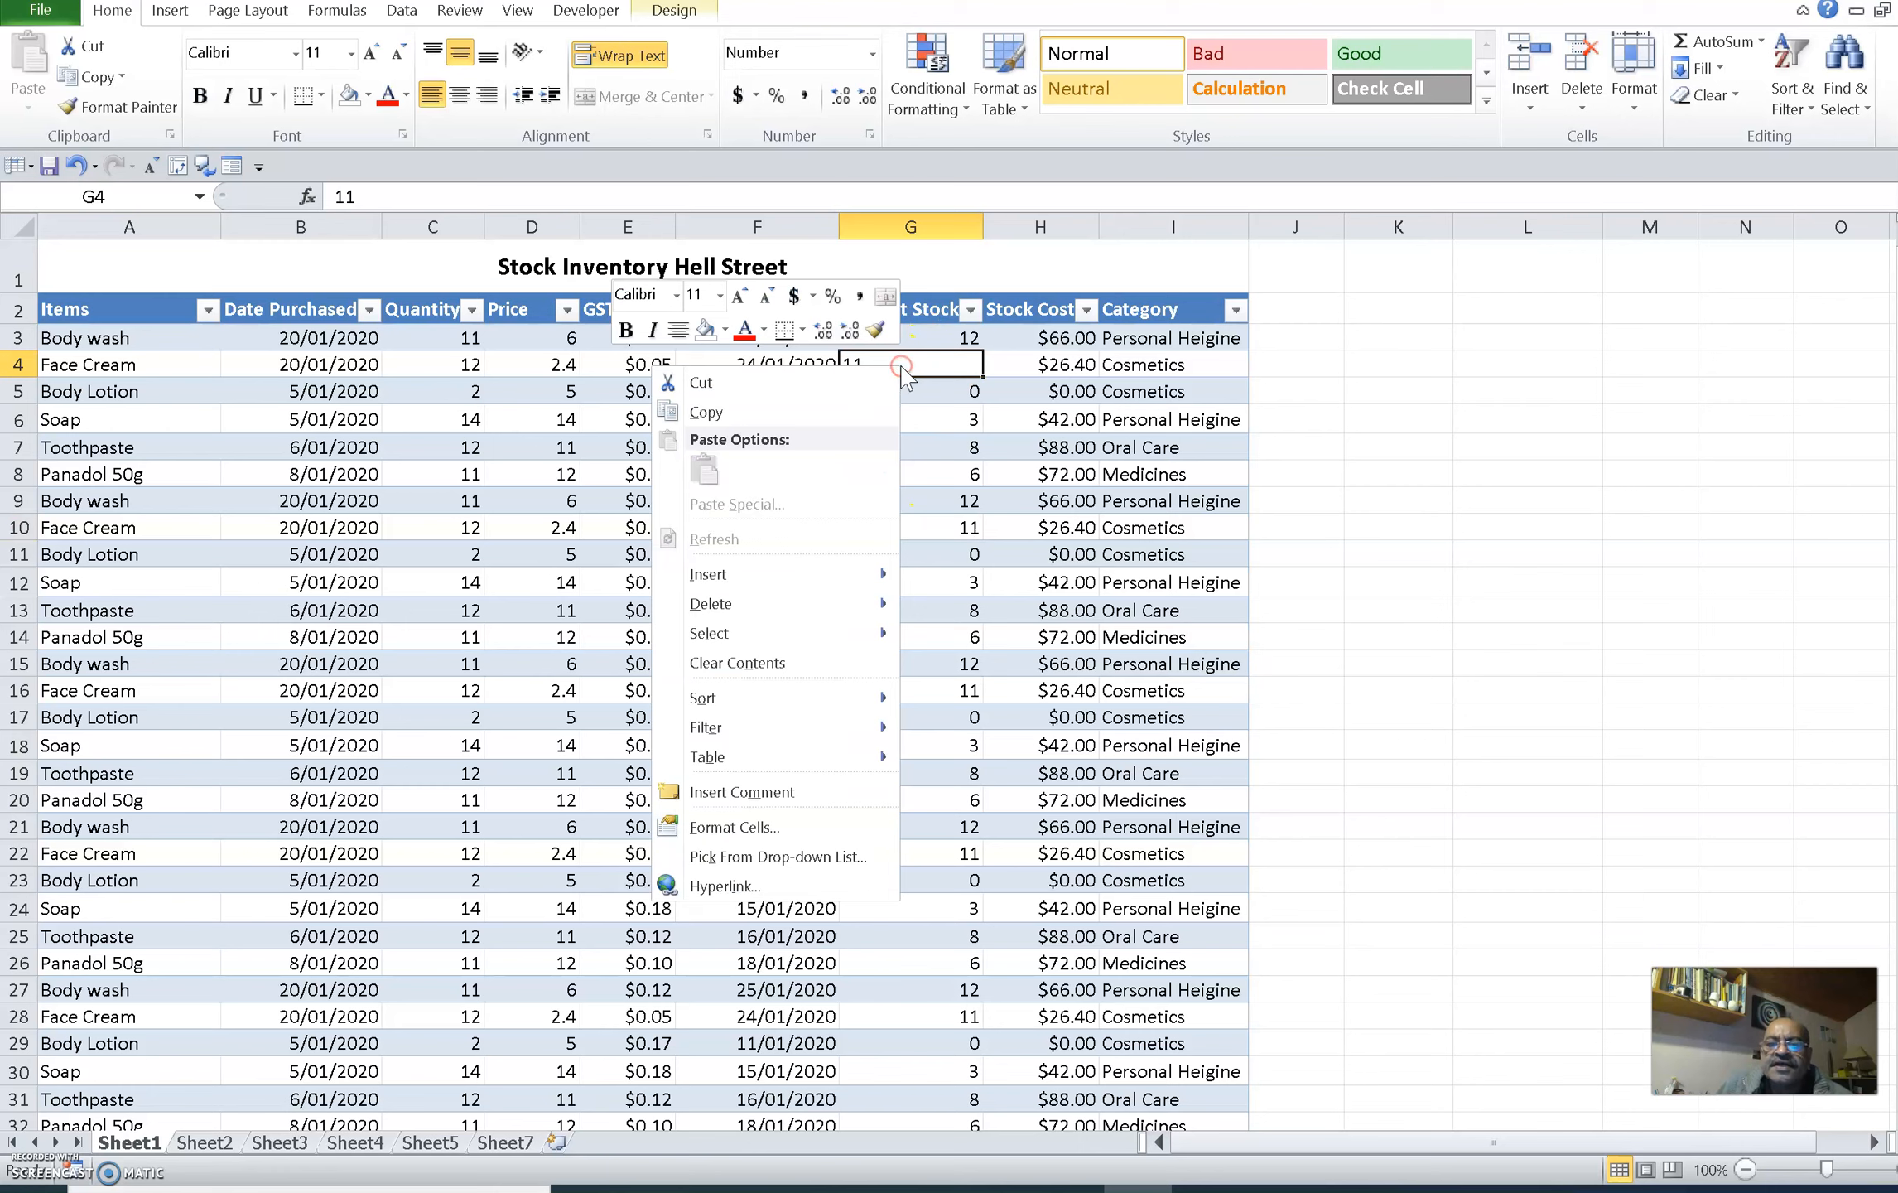
click(777, 825)
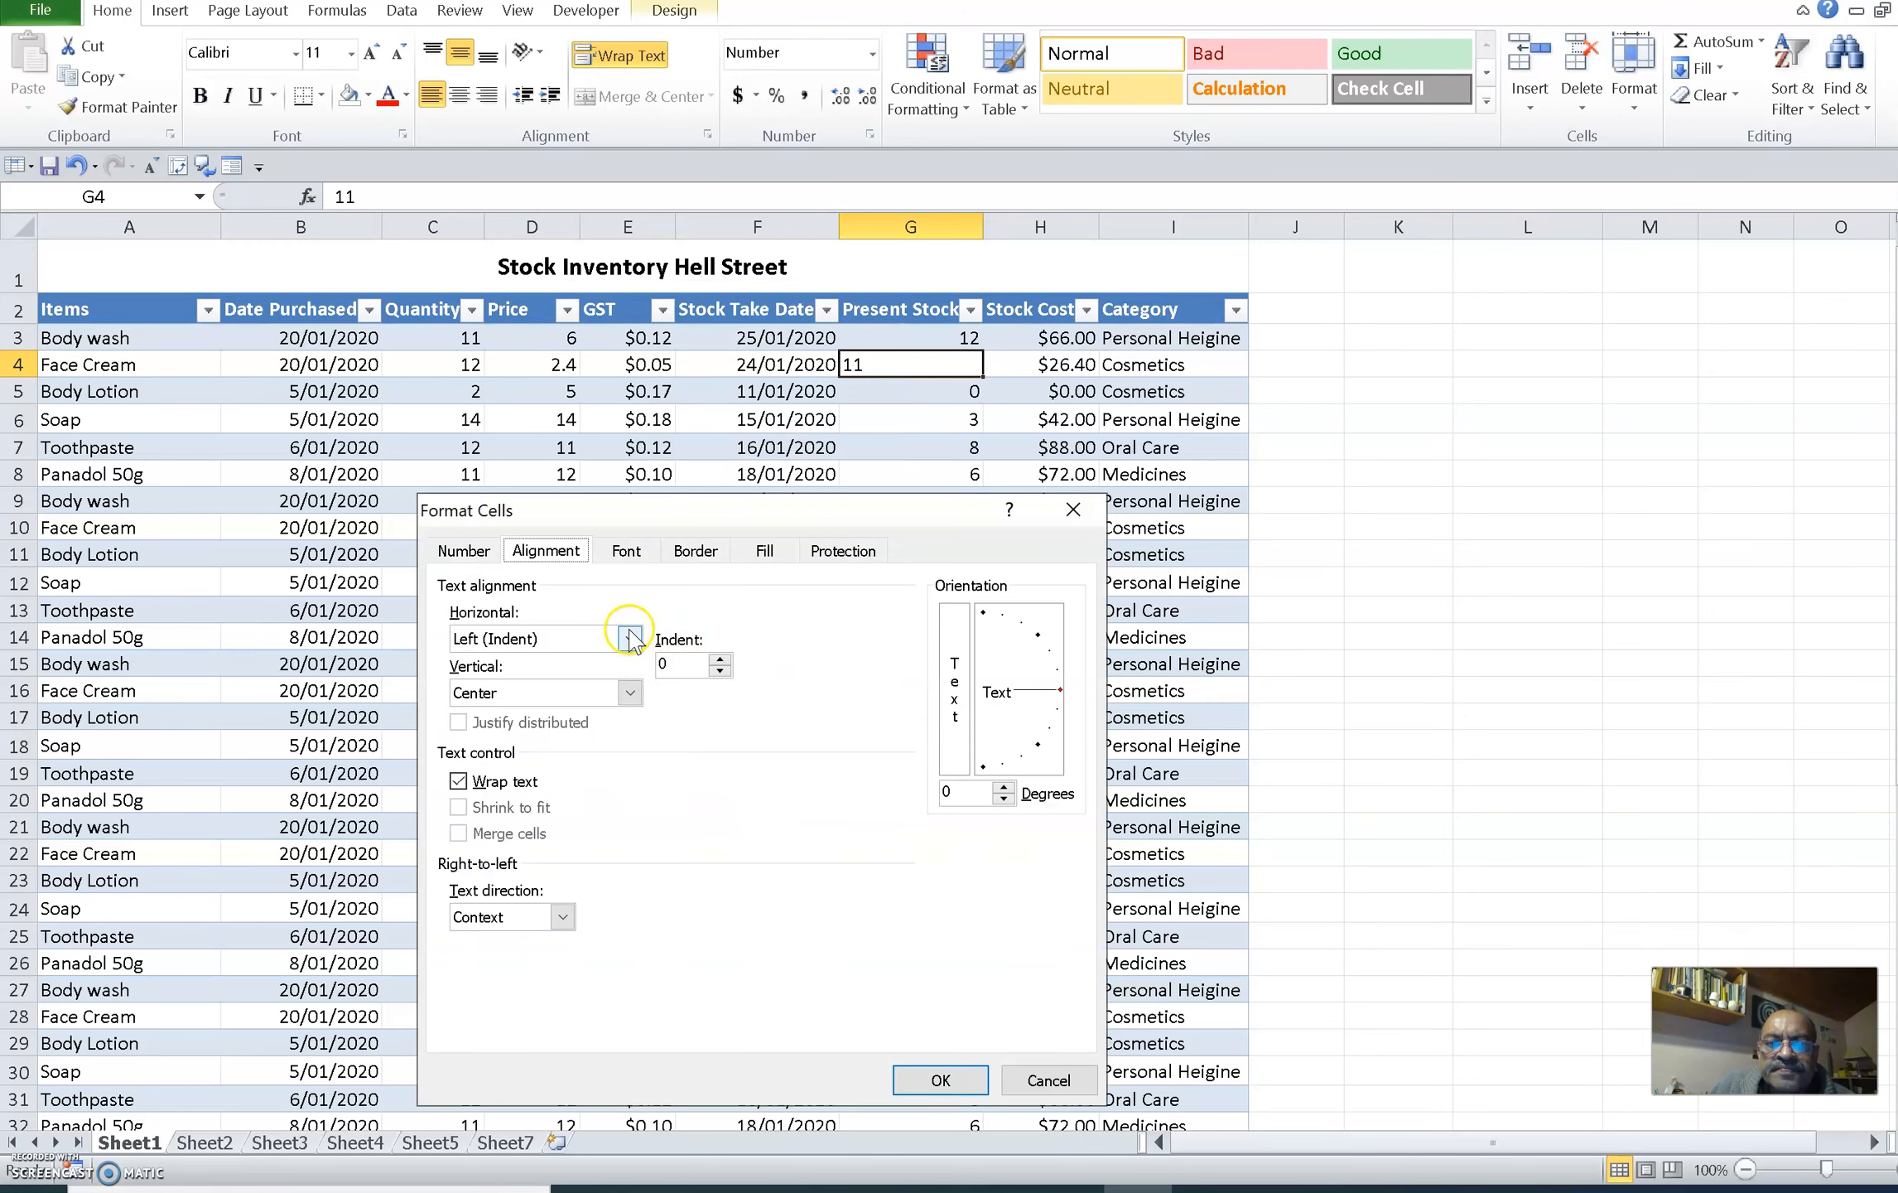
click(629, 638)
click(556, 696)
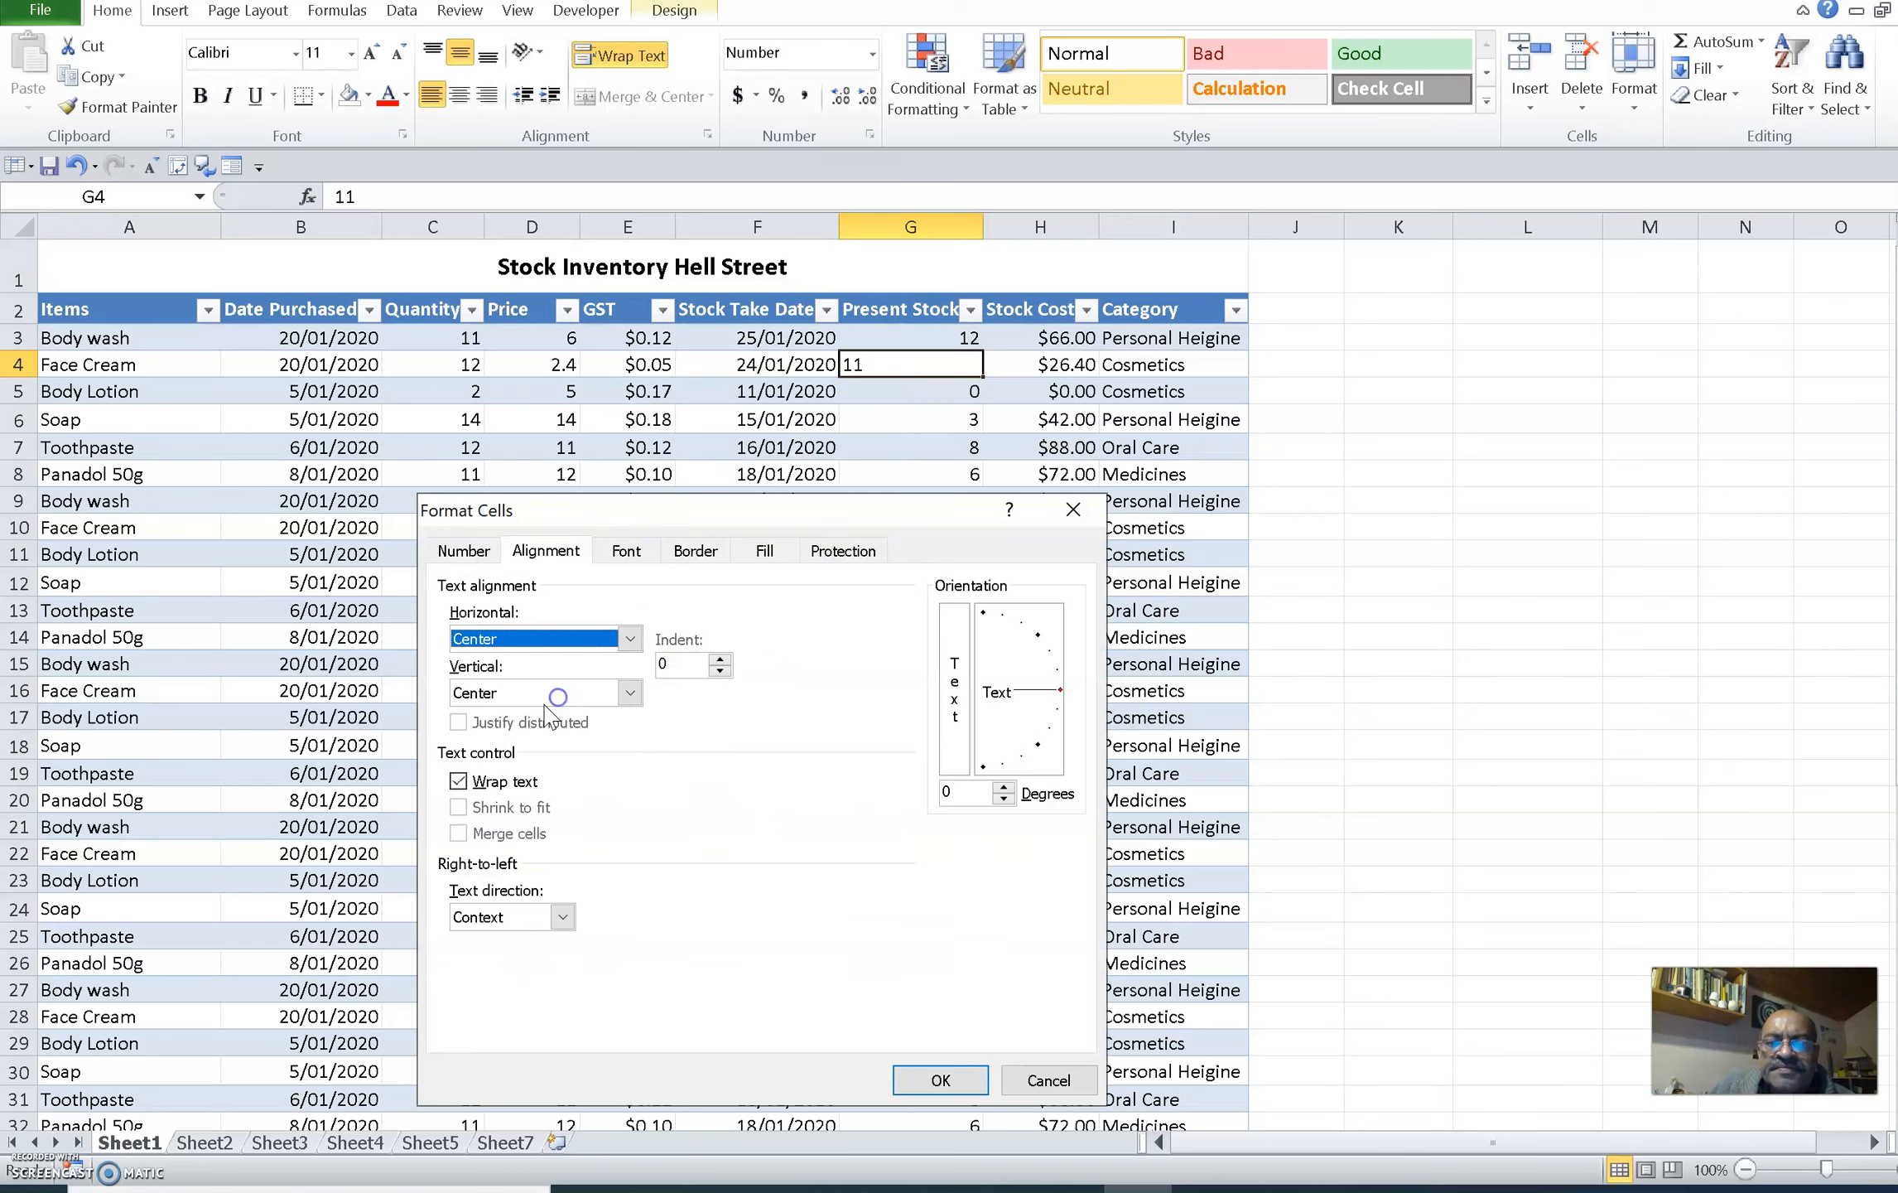
click(934, 1084)
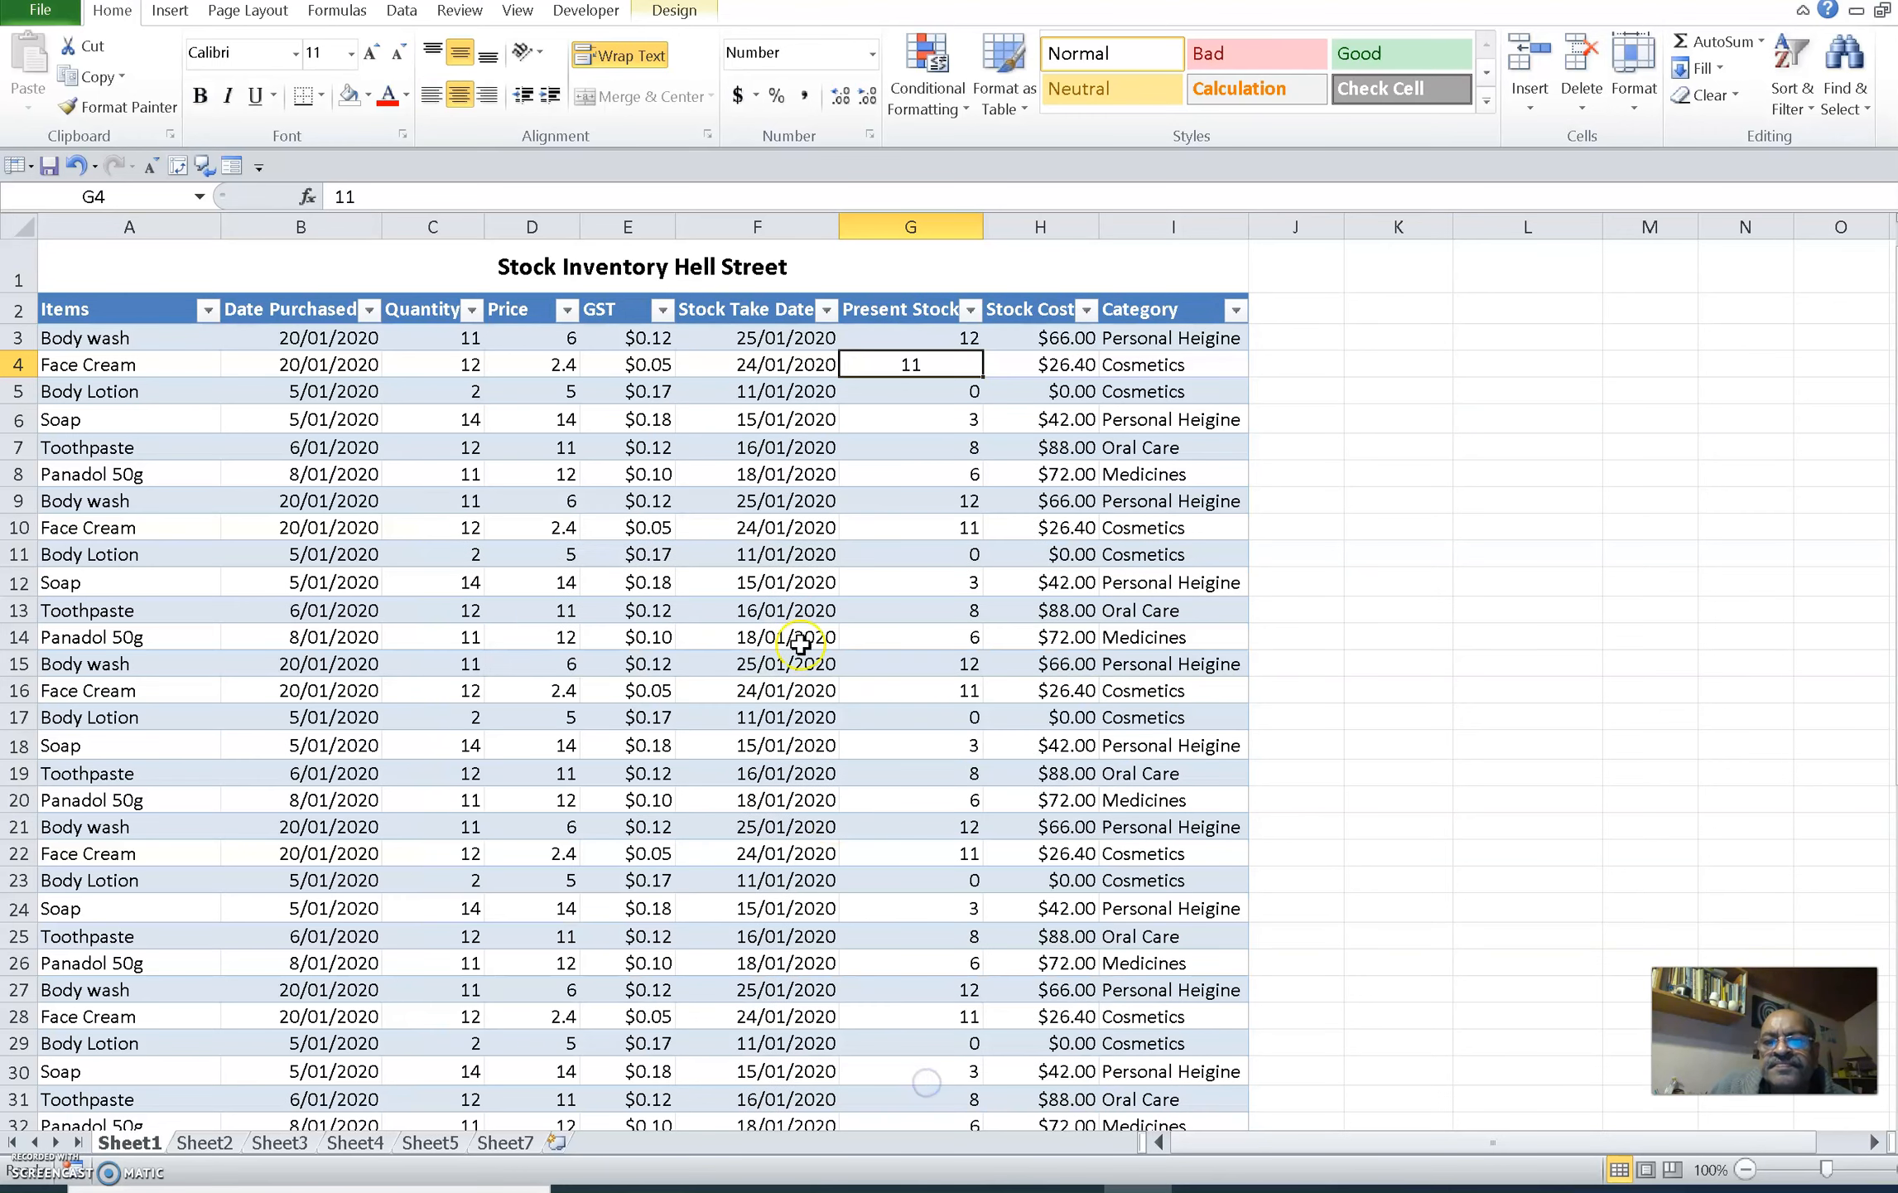
drag(782, 527, 787, 554)
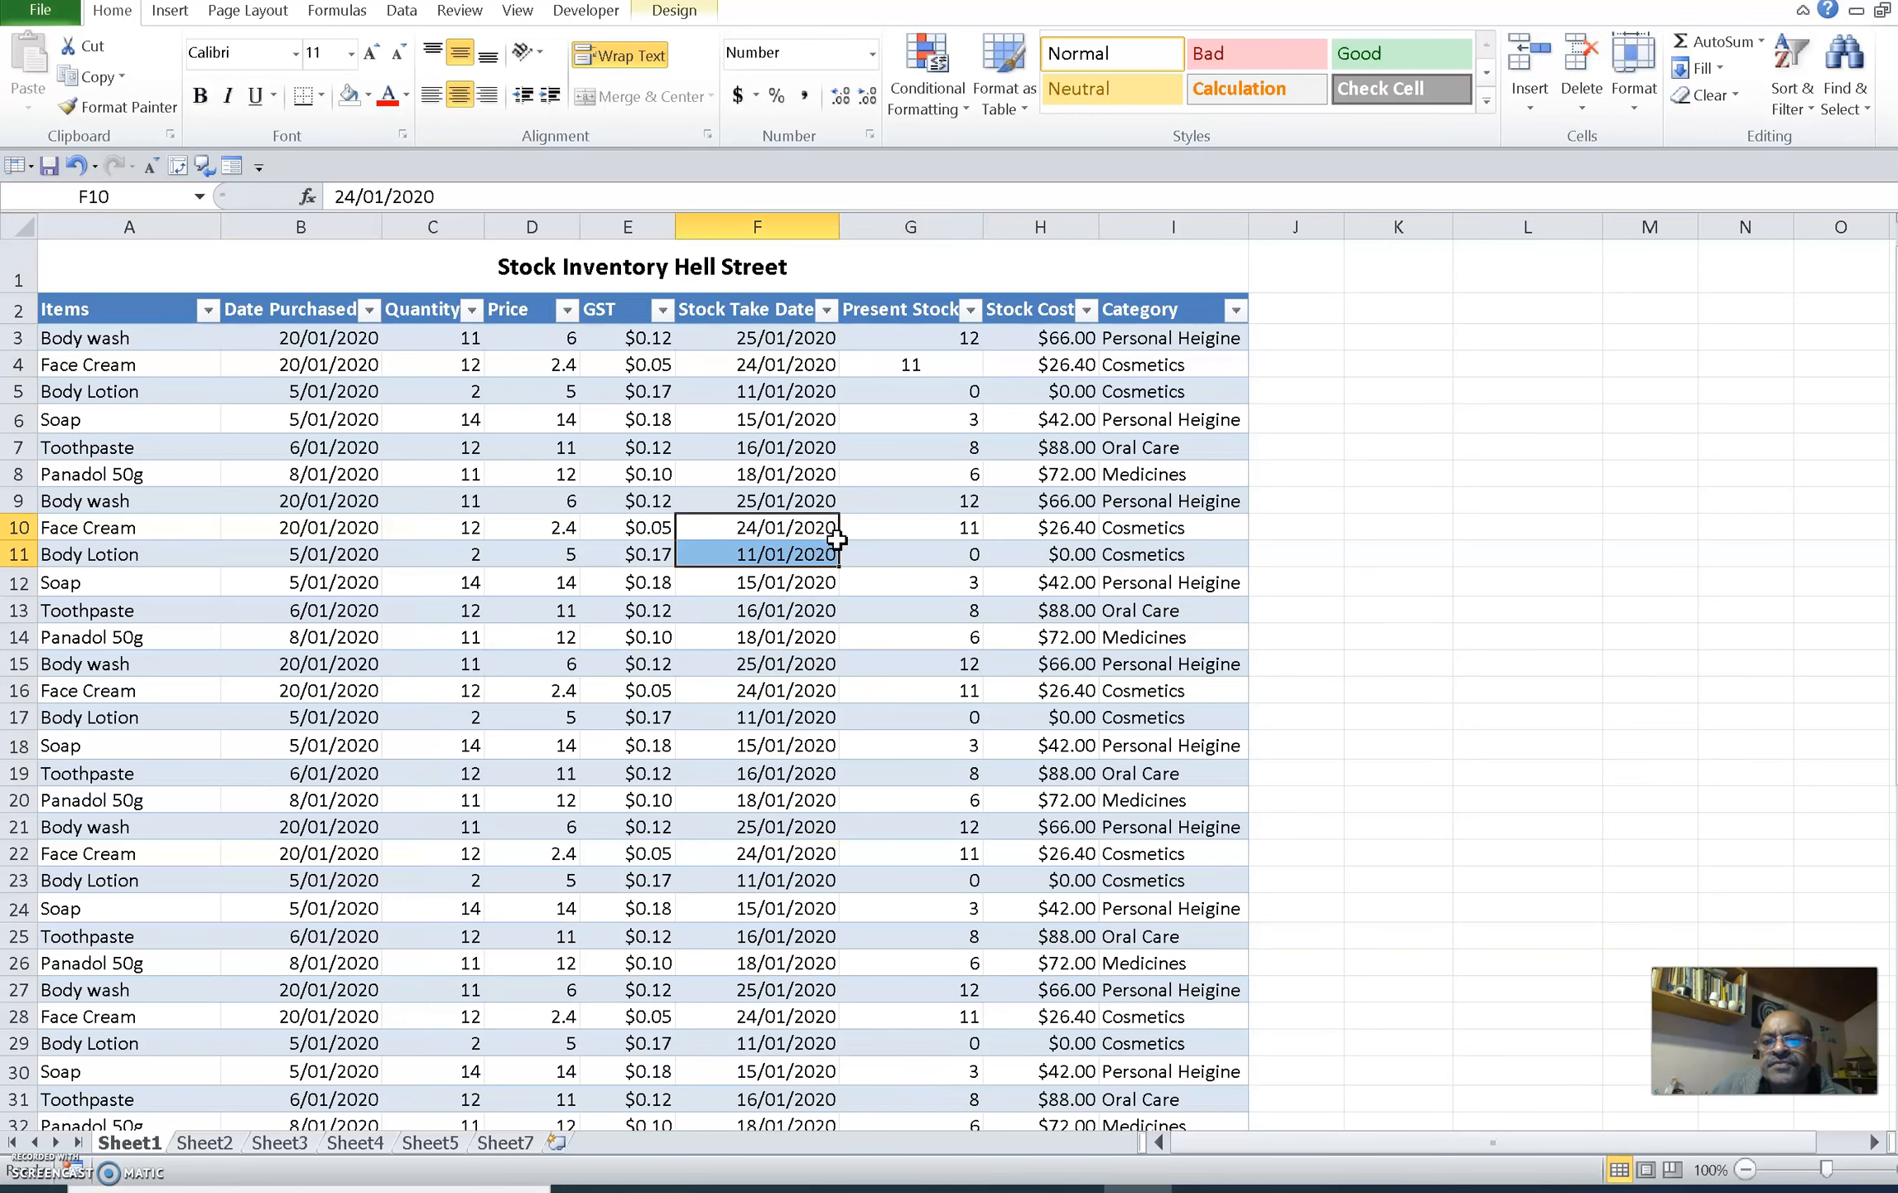
Format cell G4 in the Present Stock column with the Cambria (Headings) font, Italic style, size 12 and red colour
right_click(909, 367)
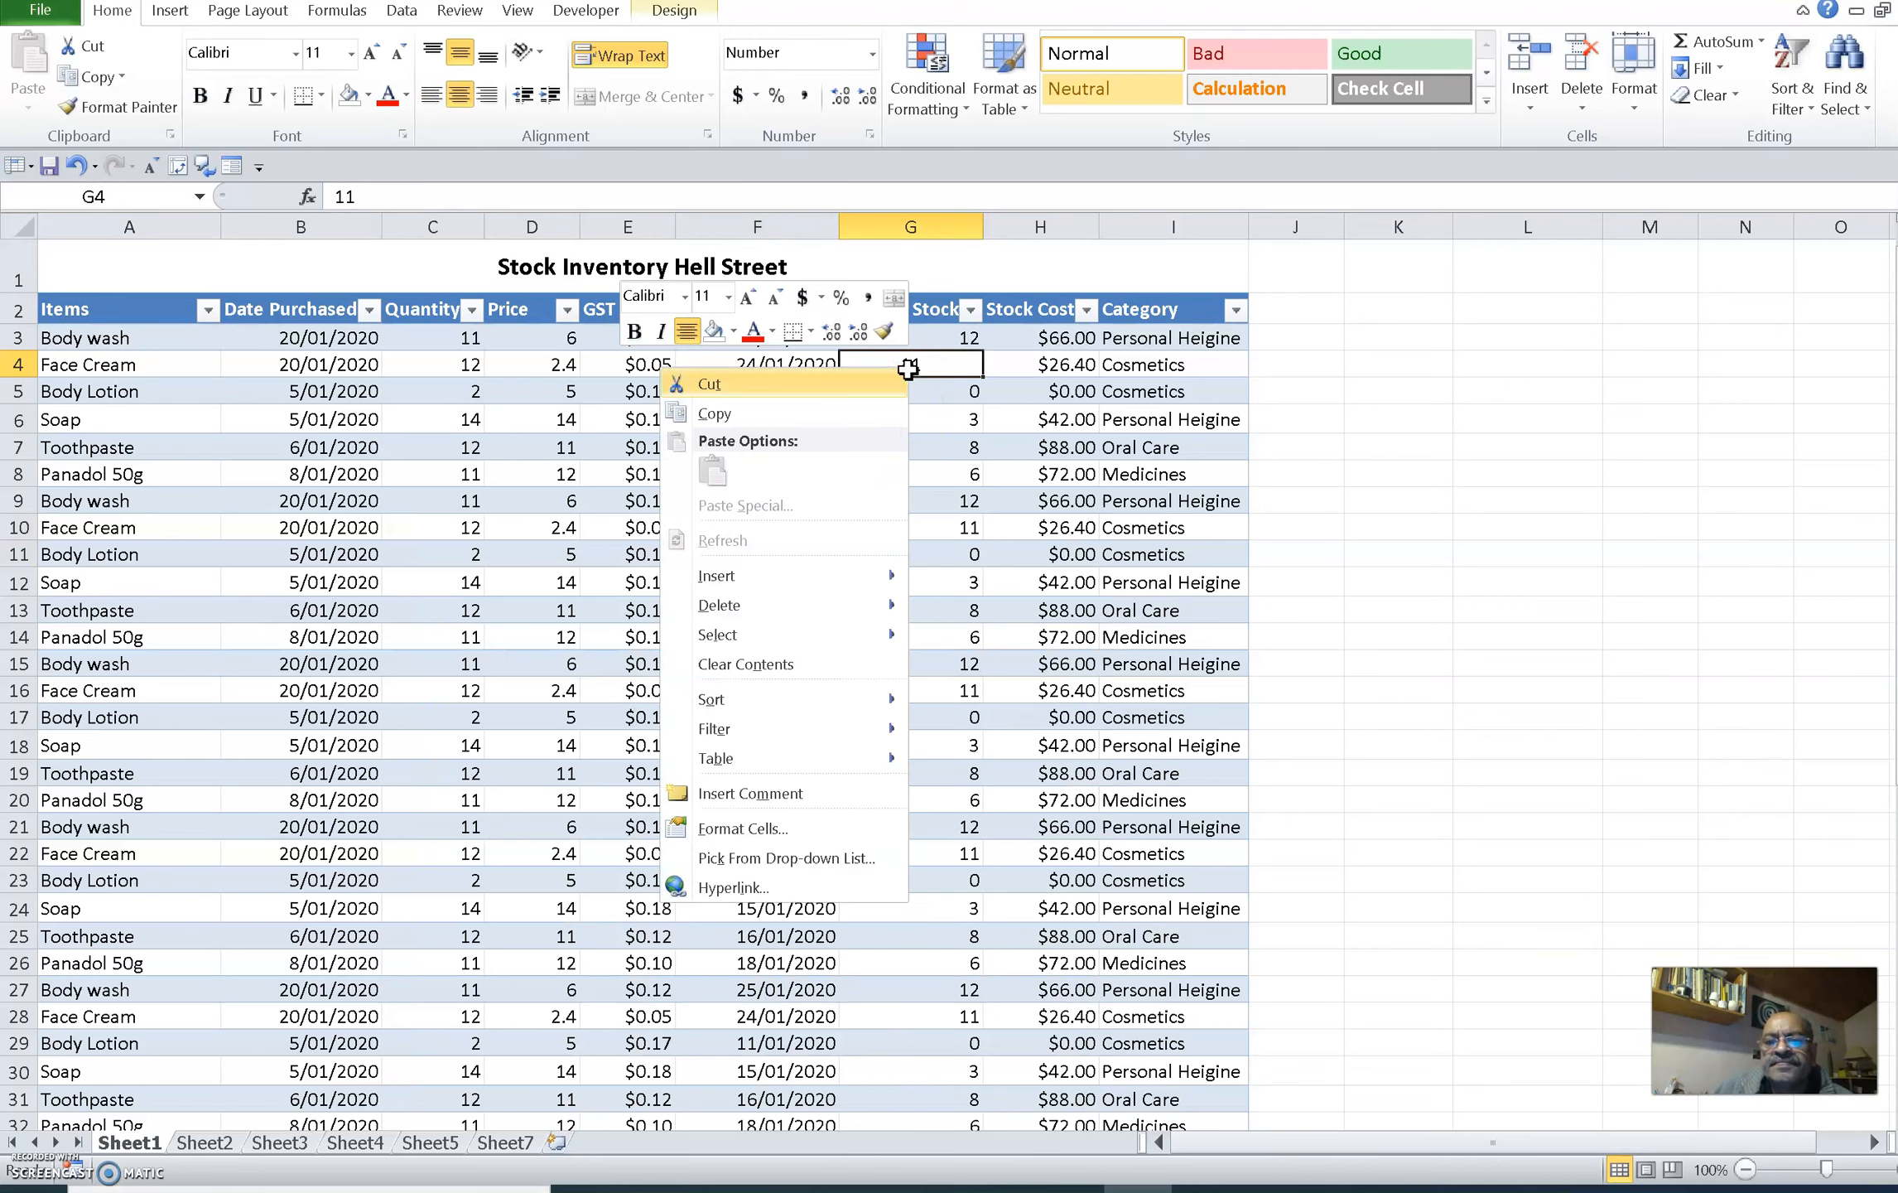
click(787, 828)
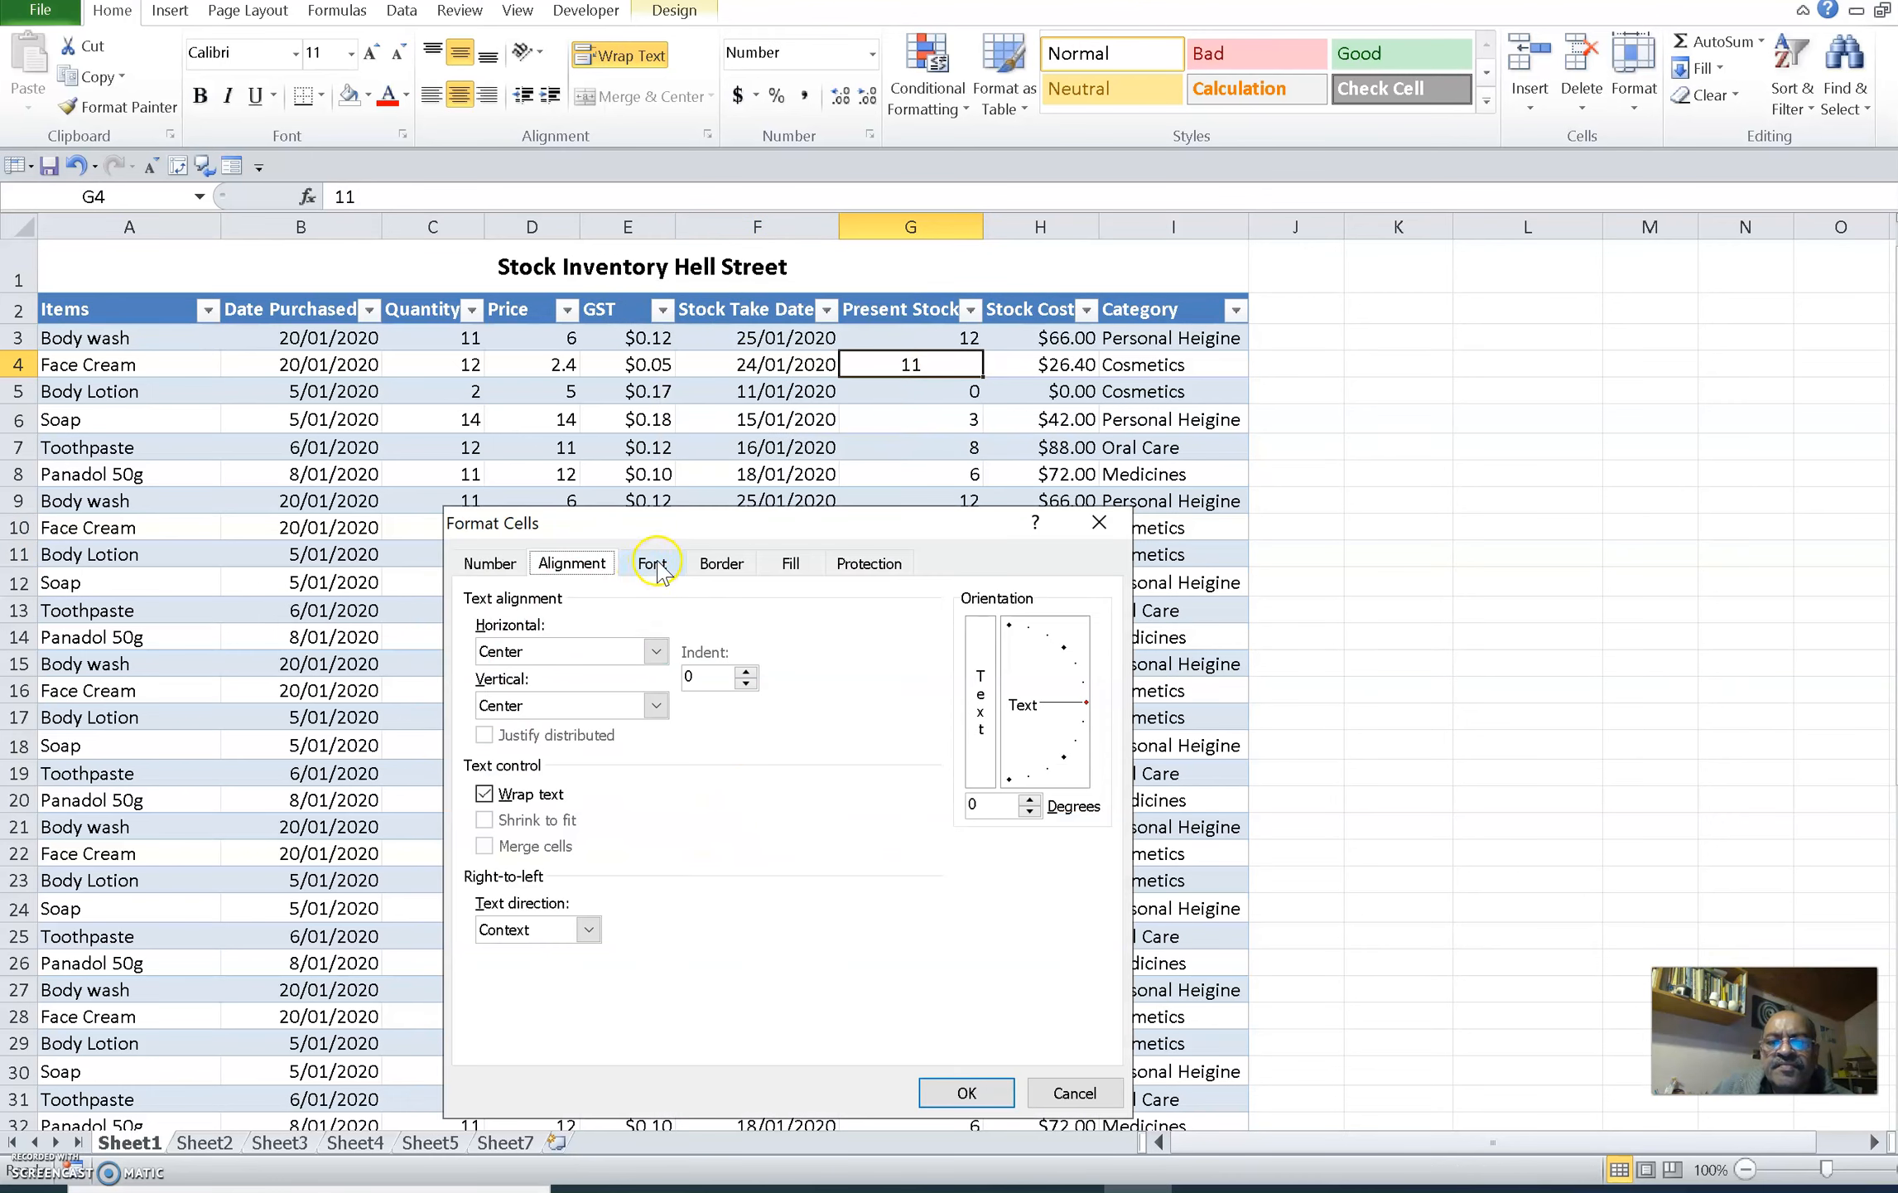
click(654, 565)
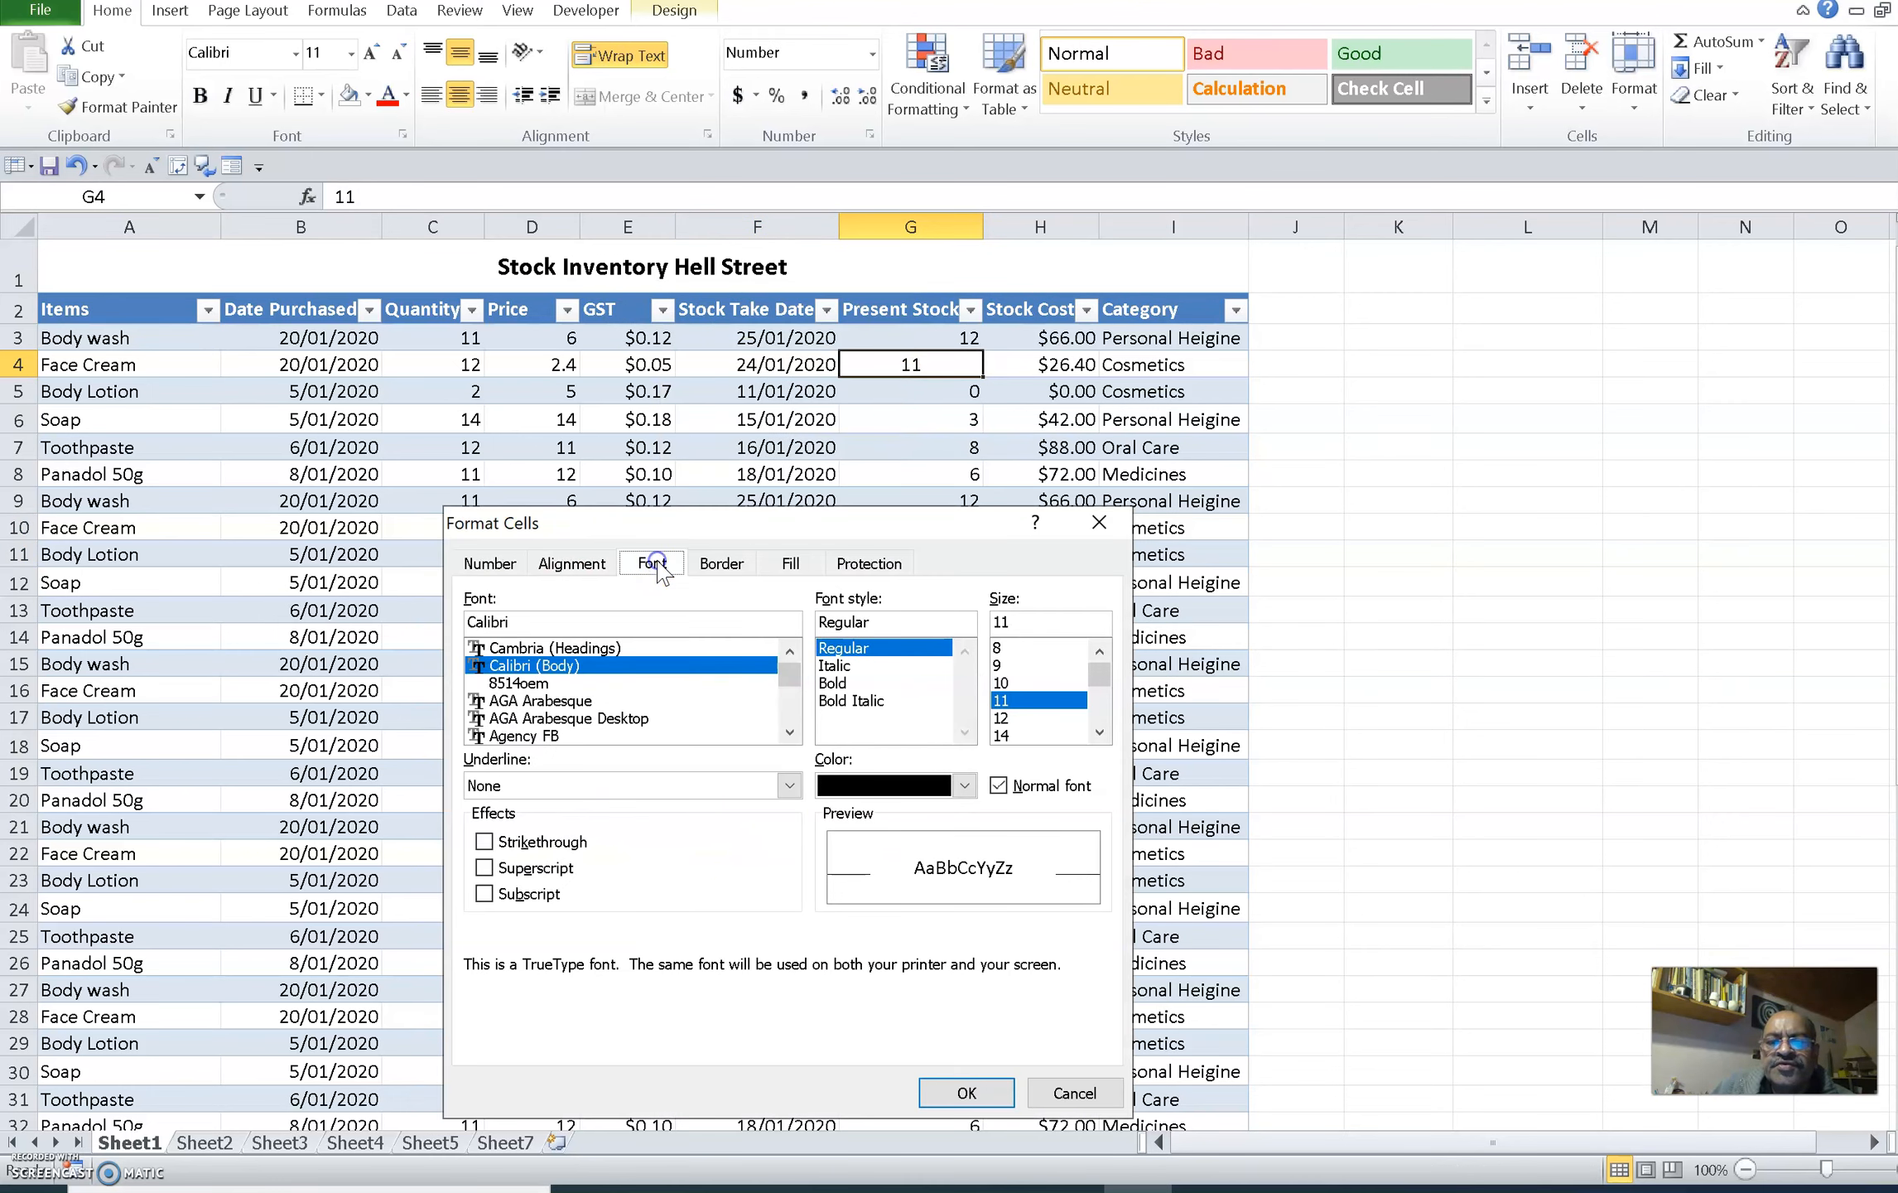
click(538, 650)
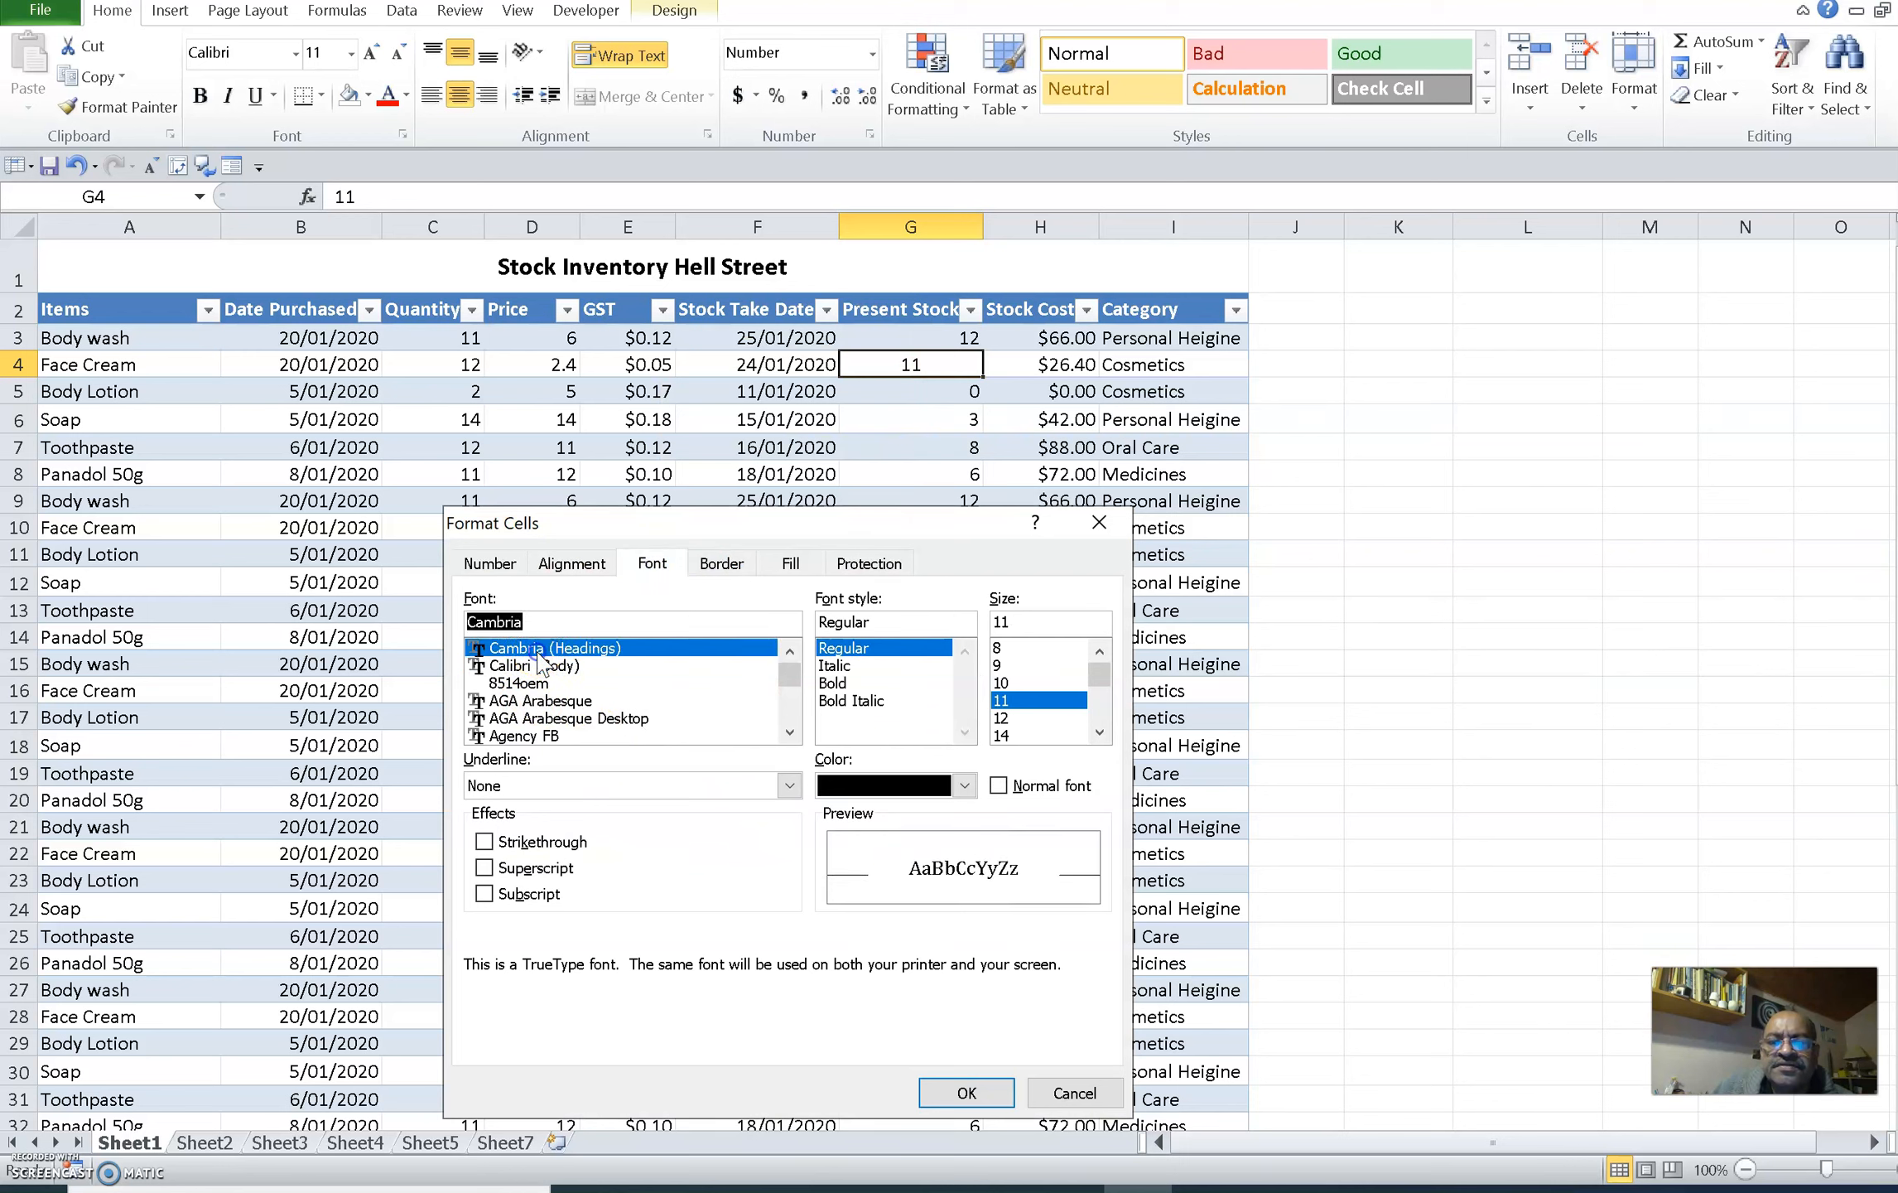
click(1003, 717)
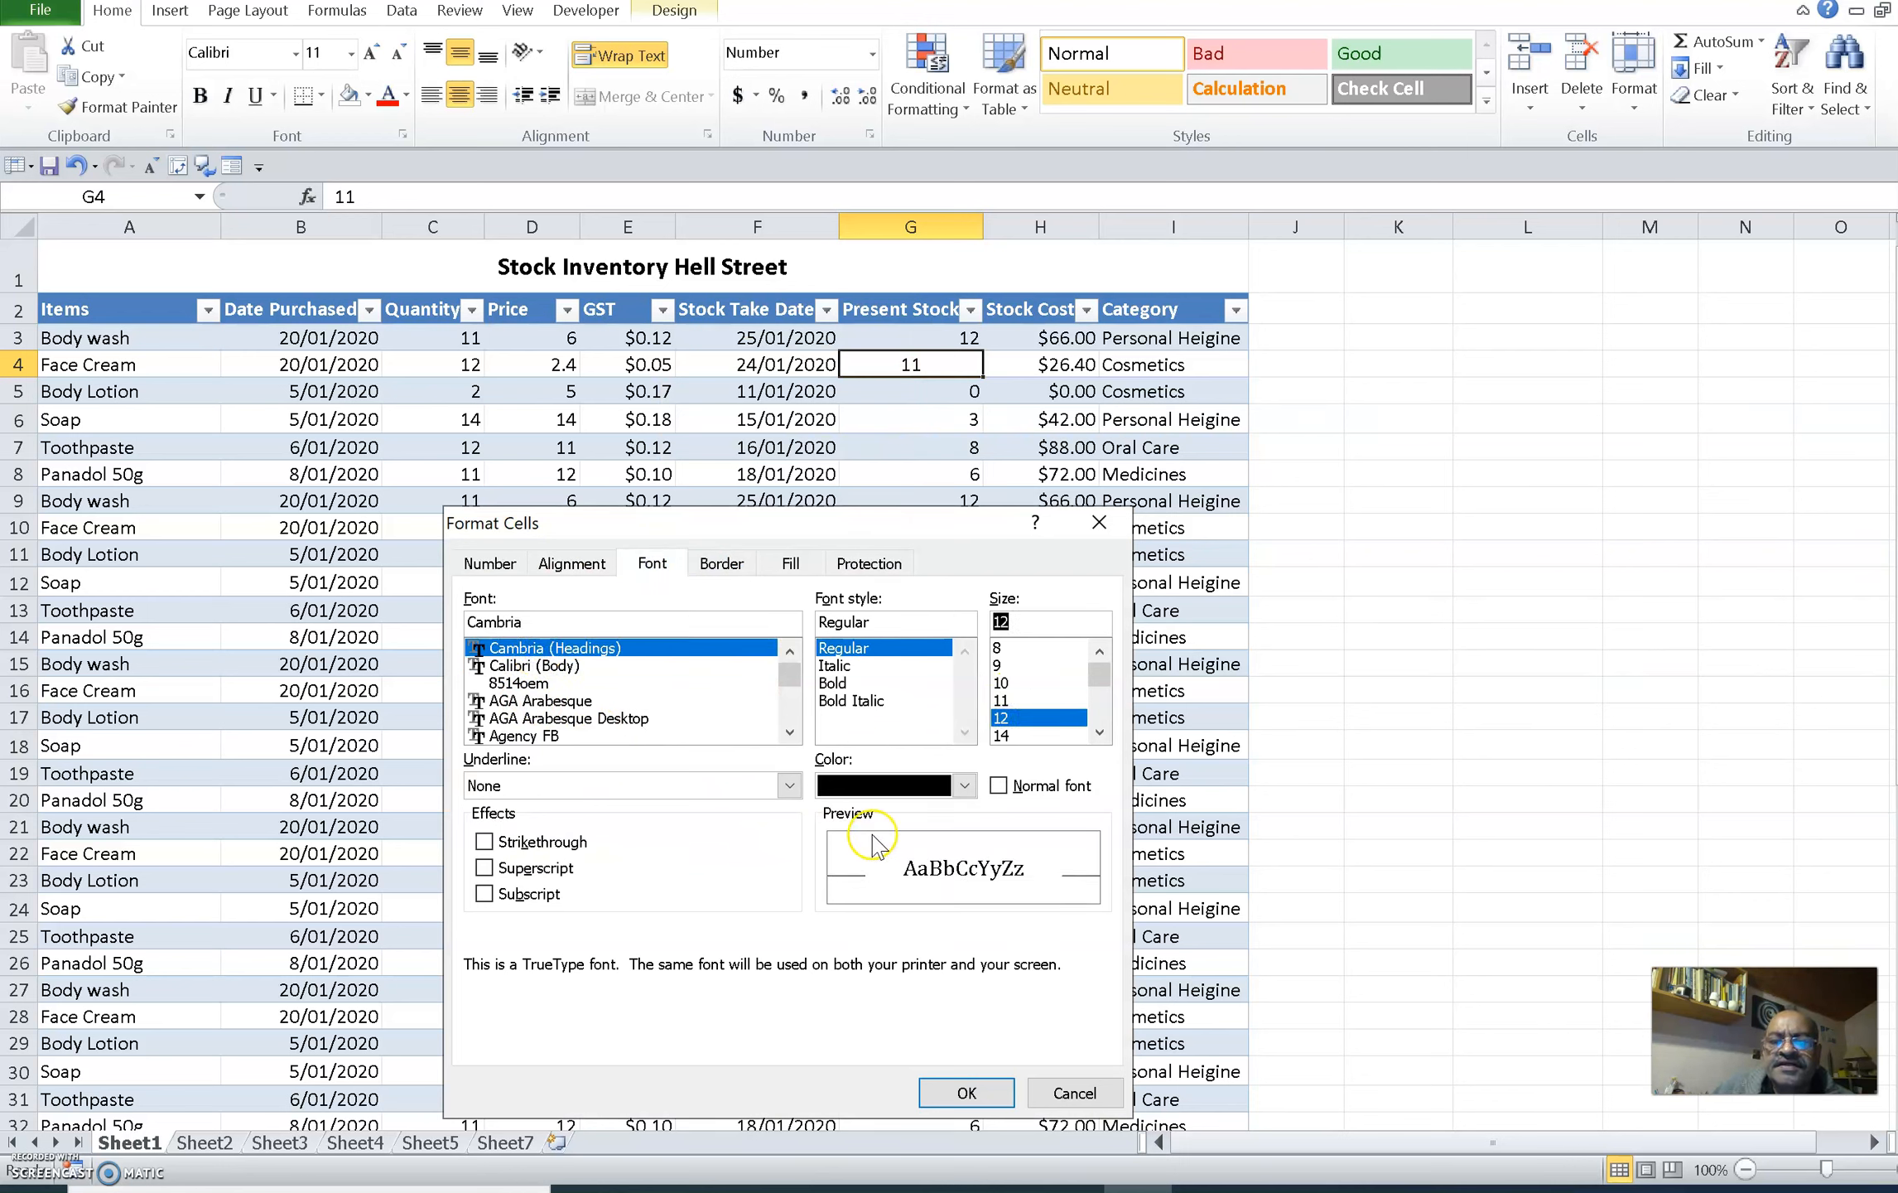
click(838, 665)
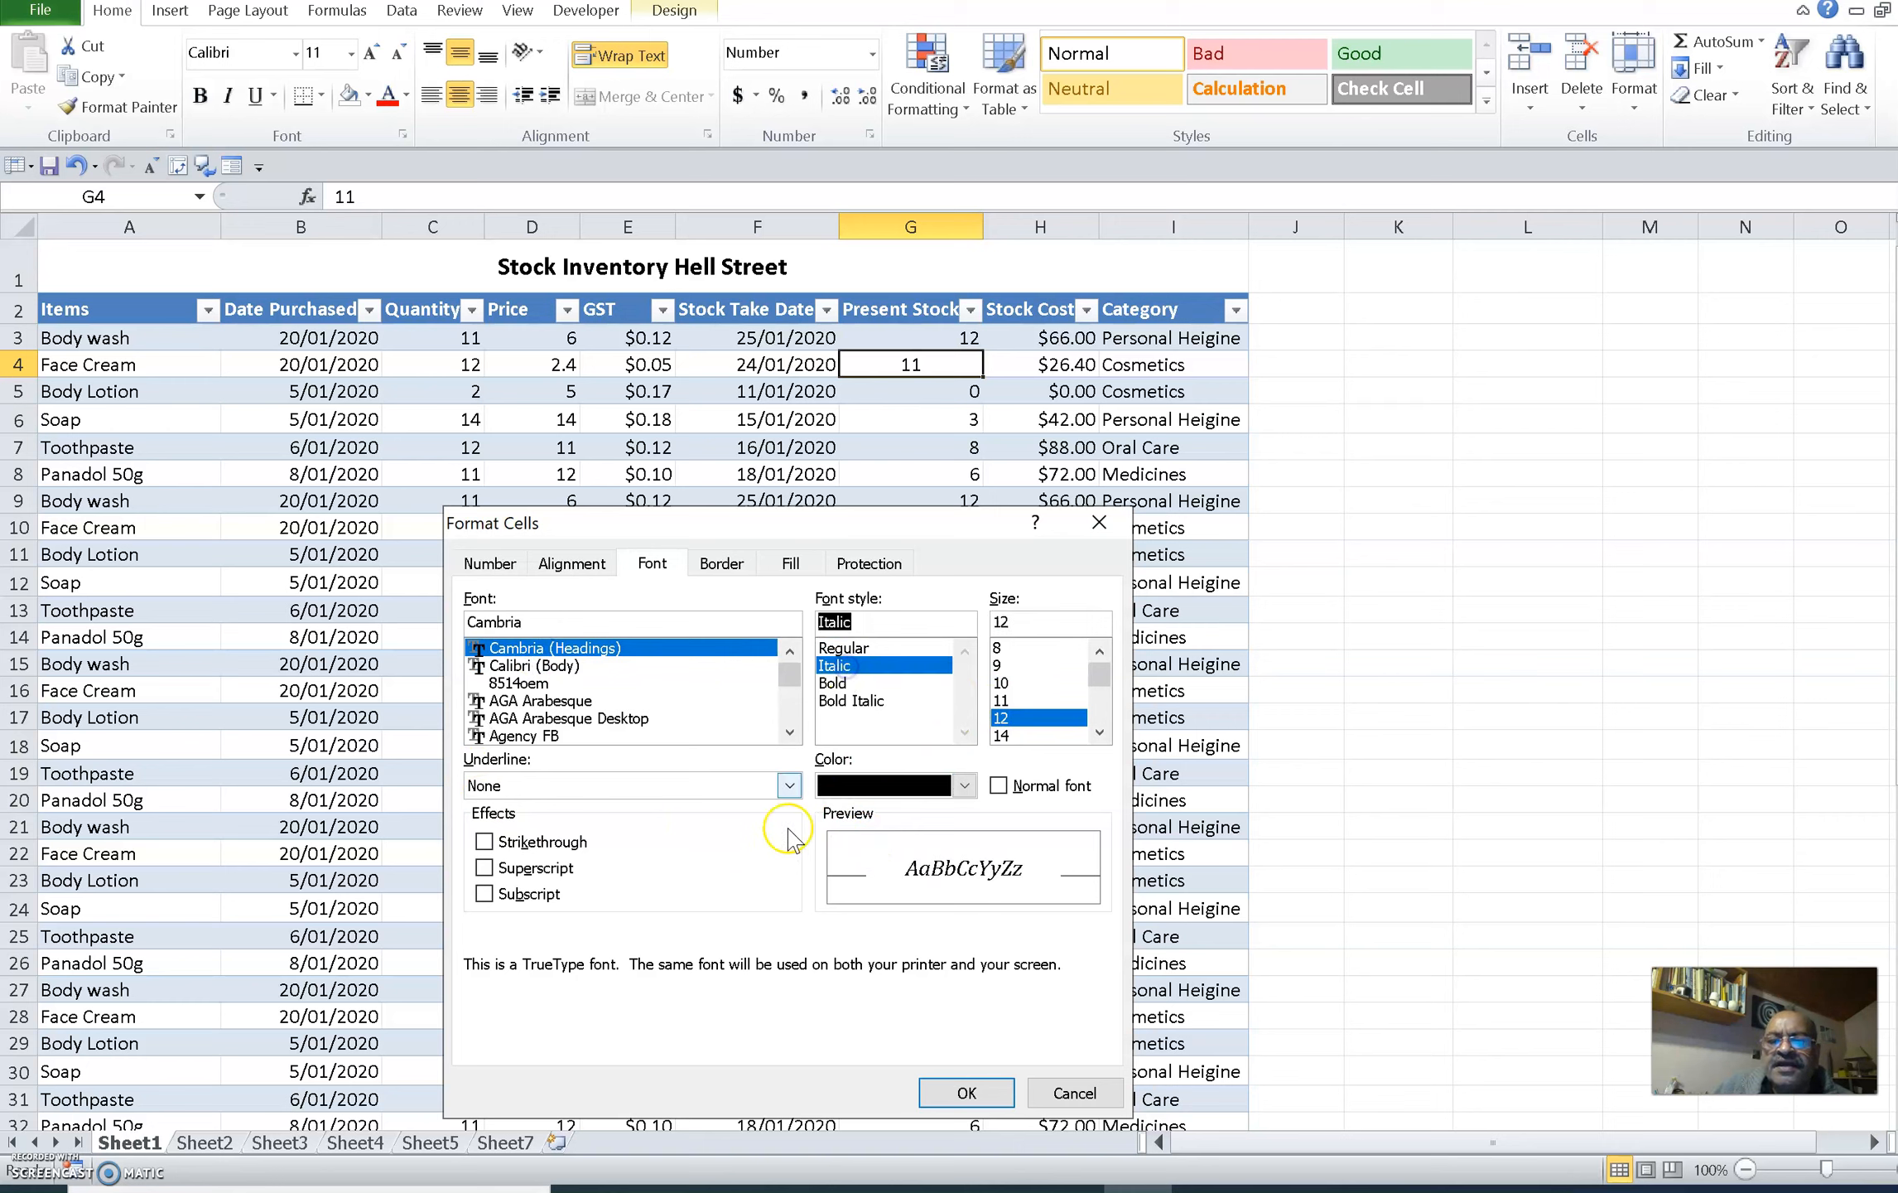
click(964, 785)
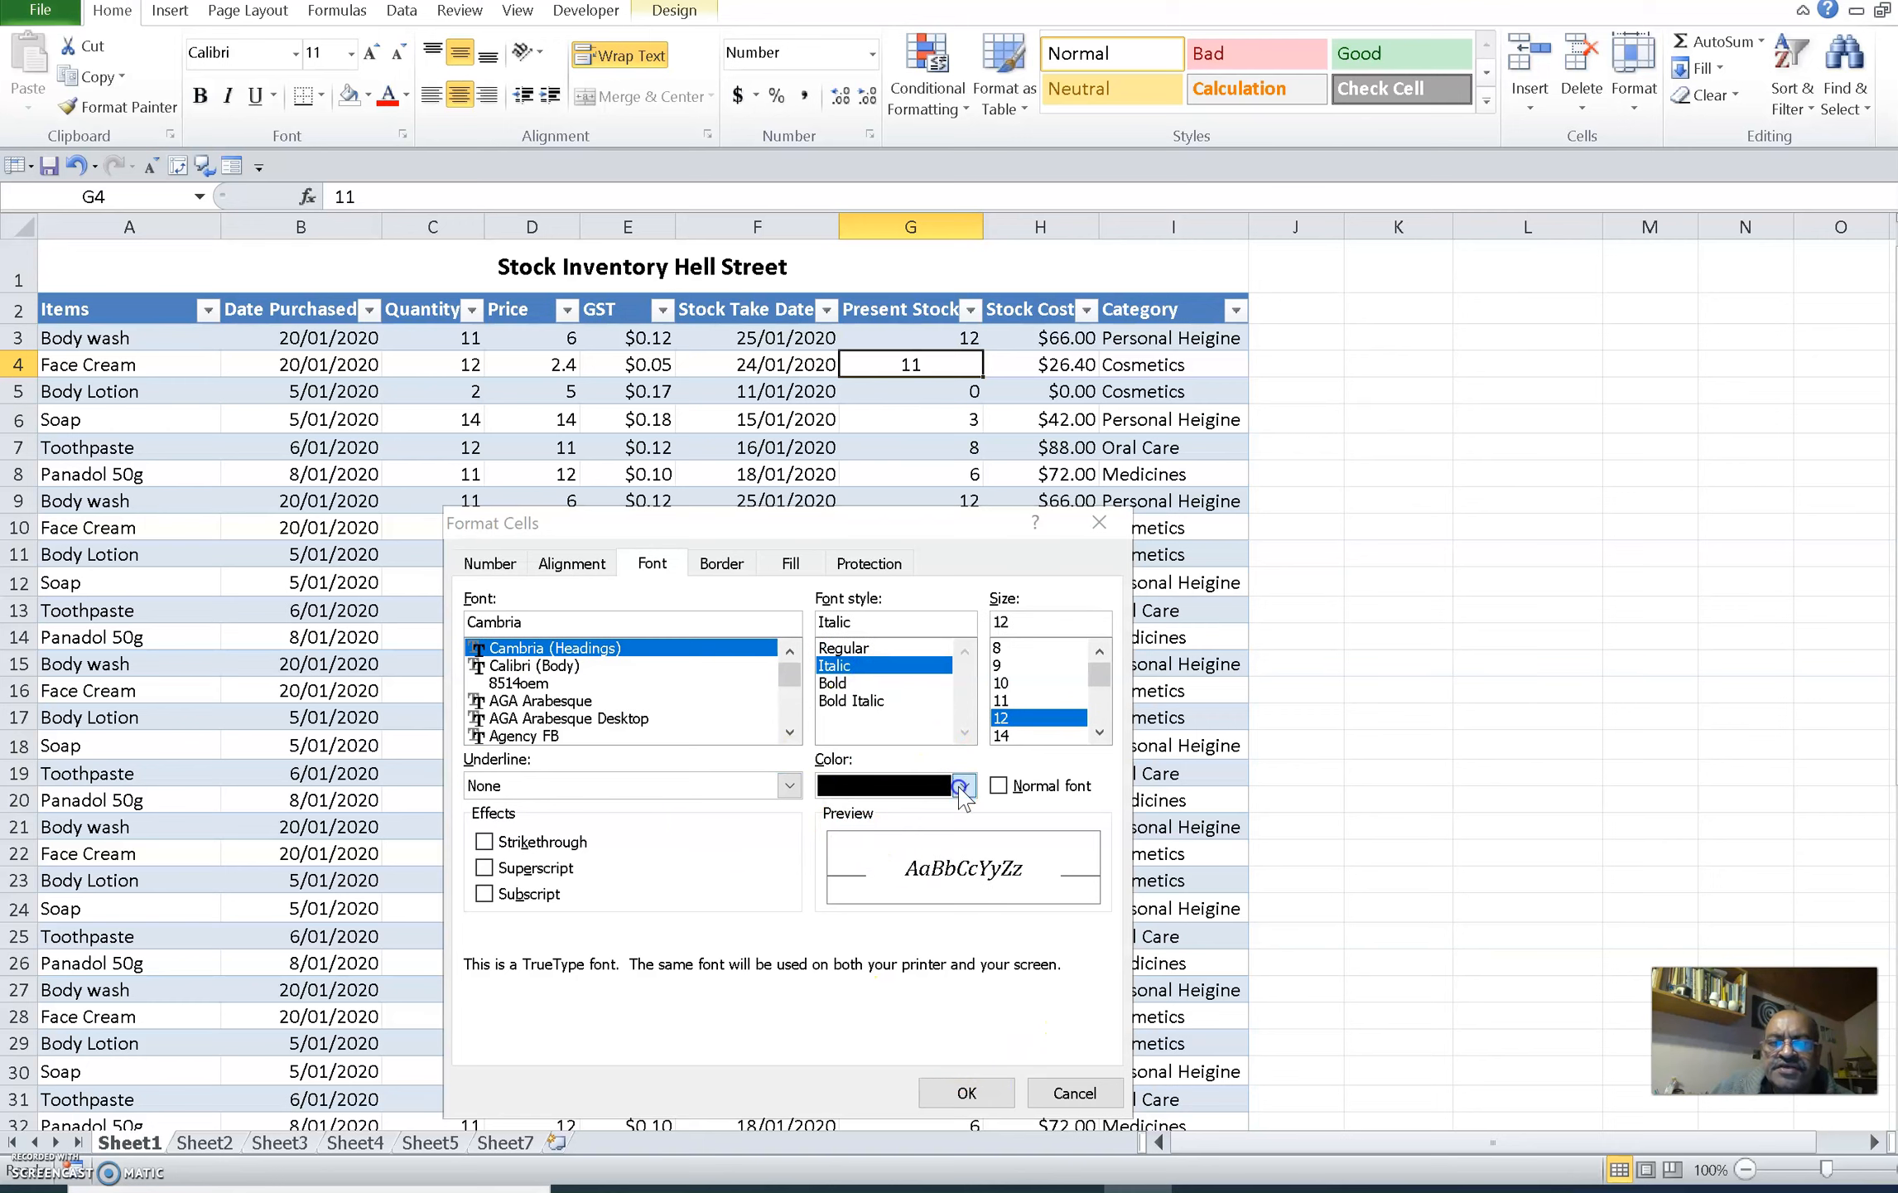
click(797, 1005)
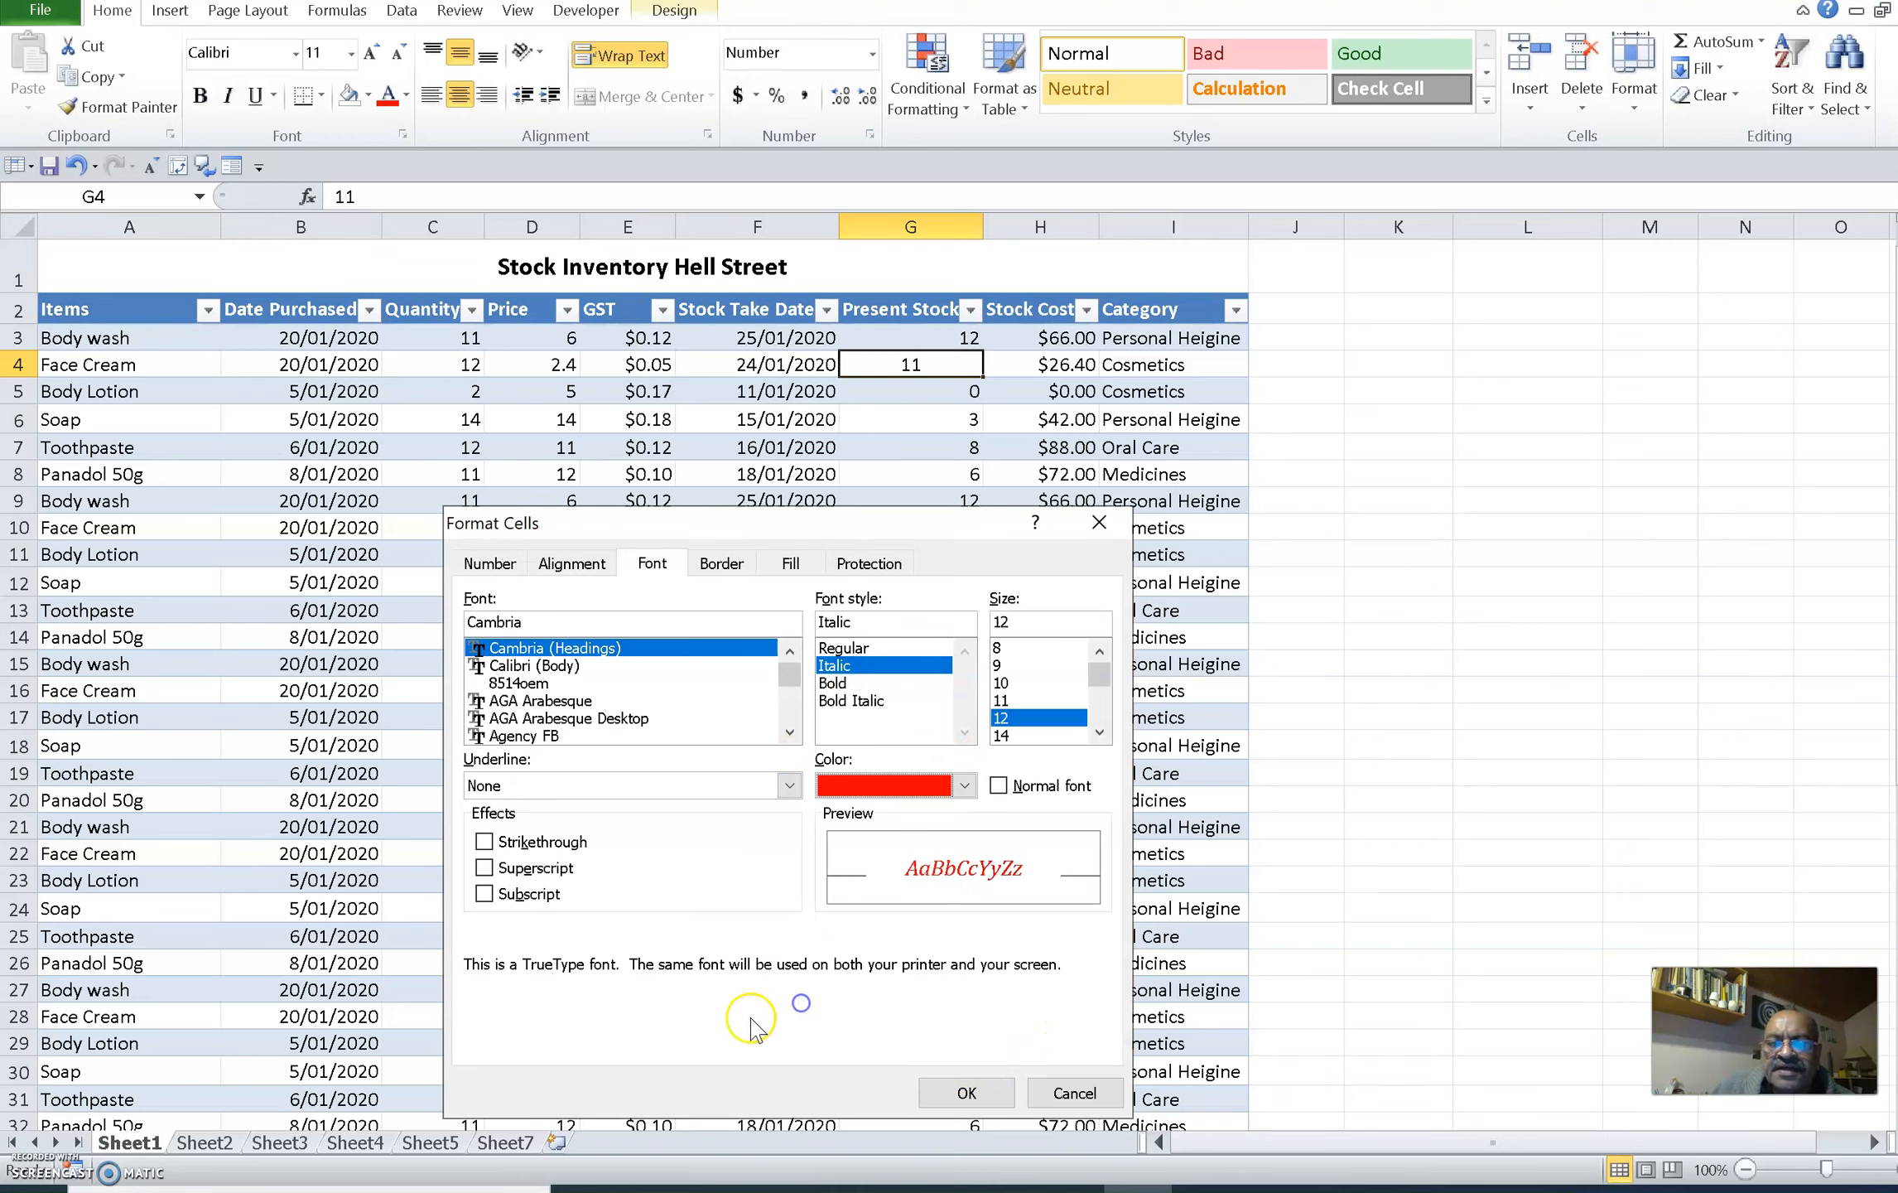
click(986, 1093)
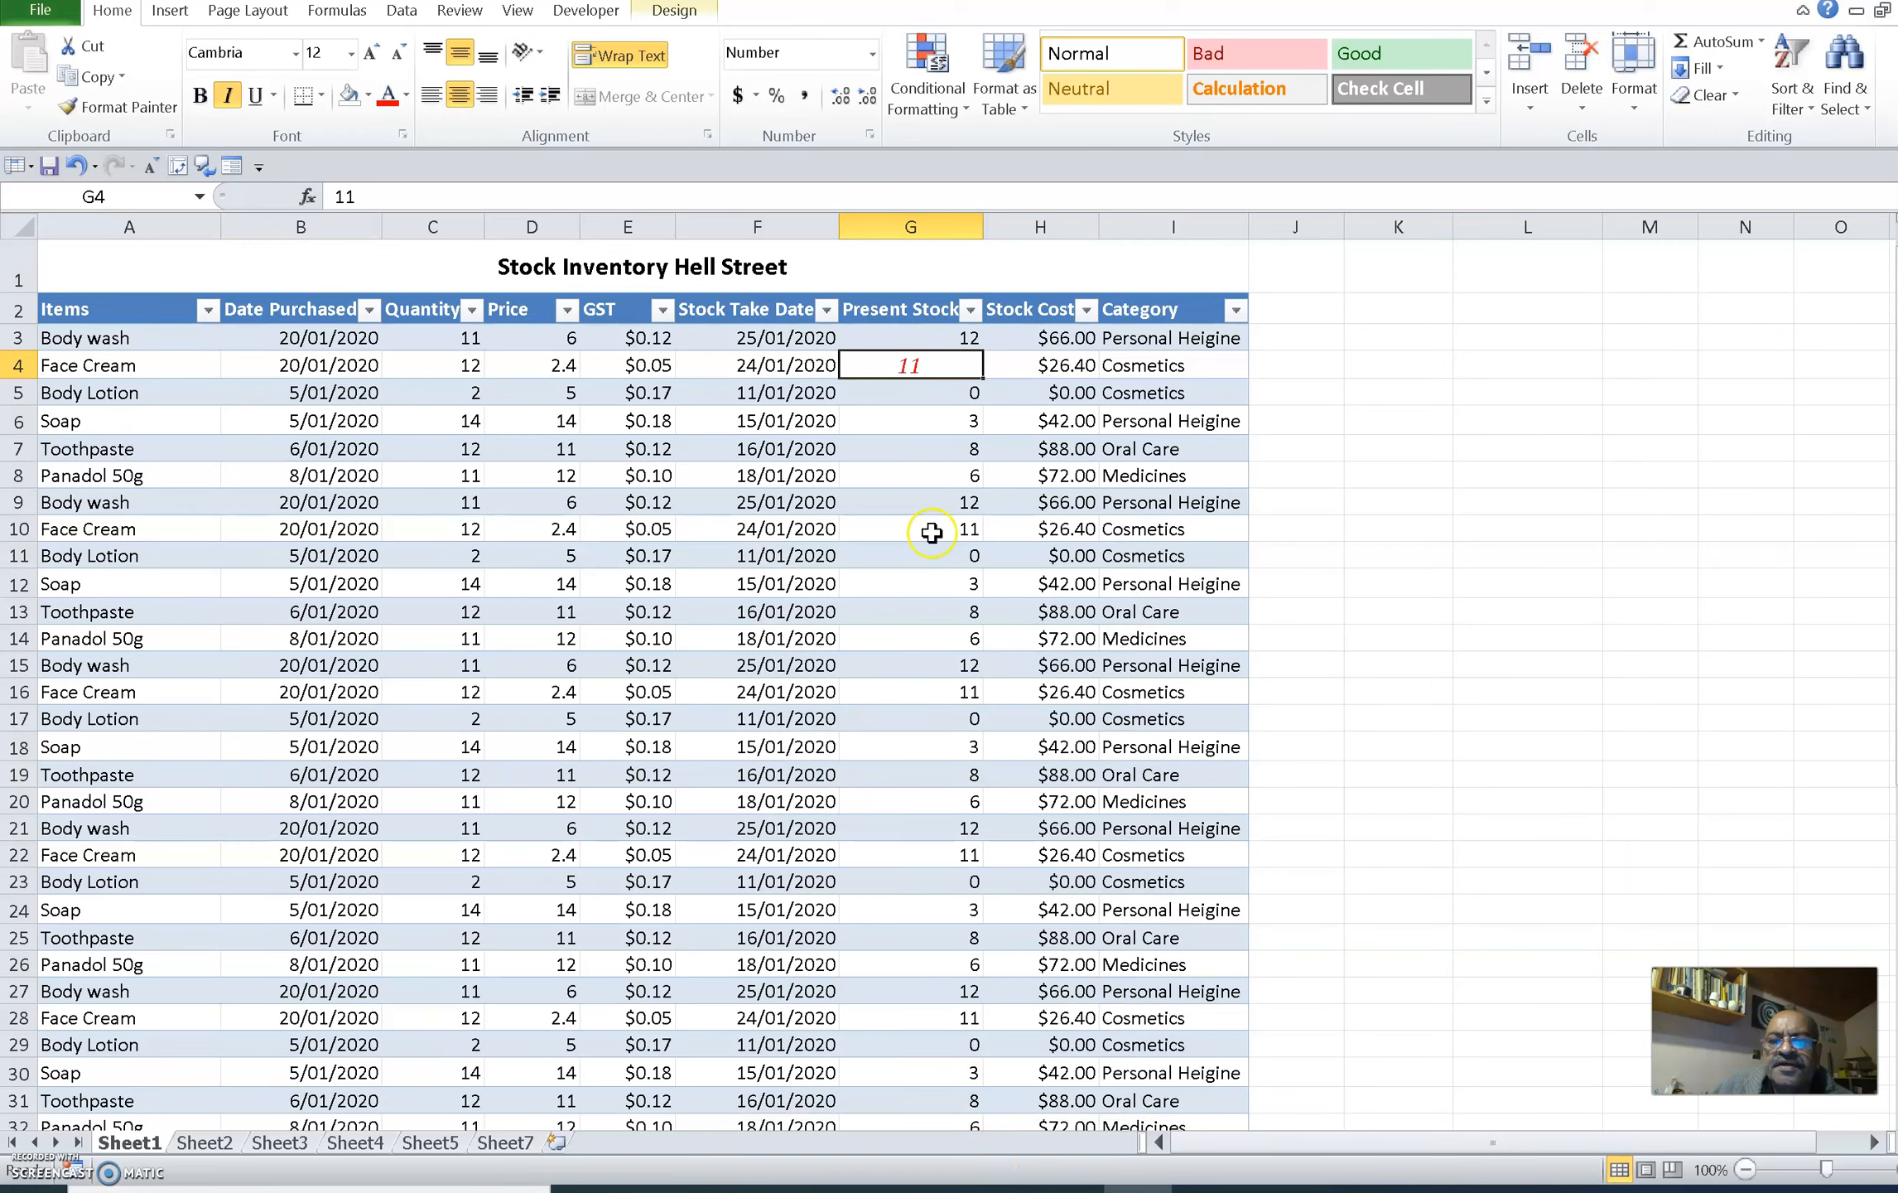
click(931, 502)
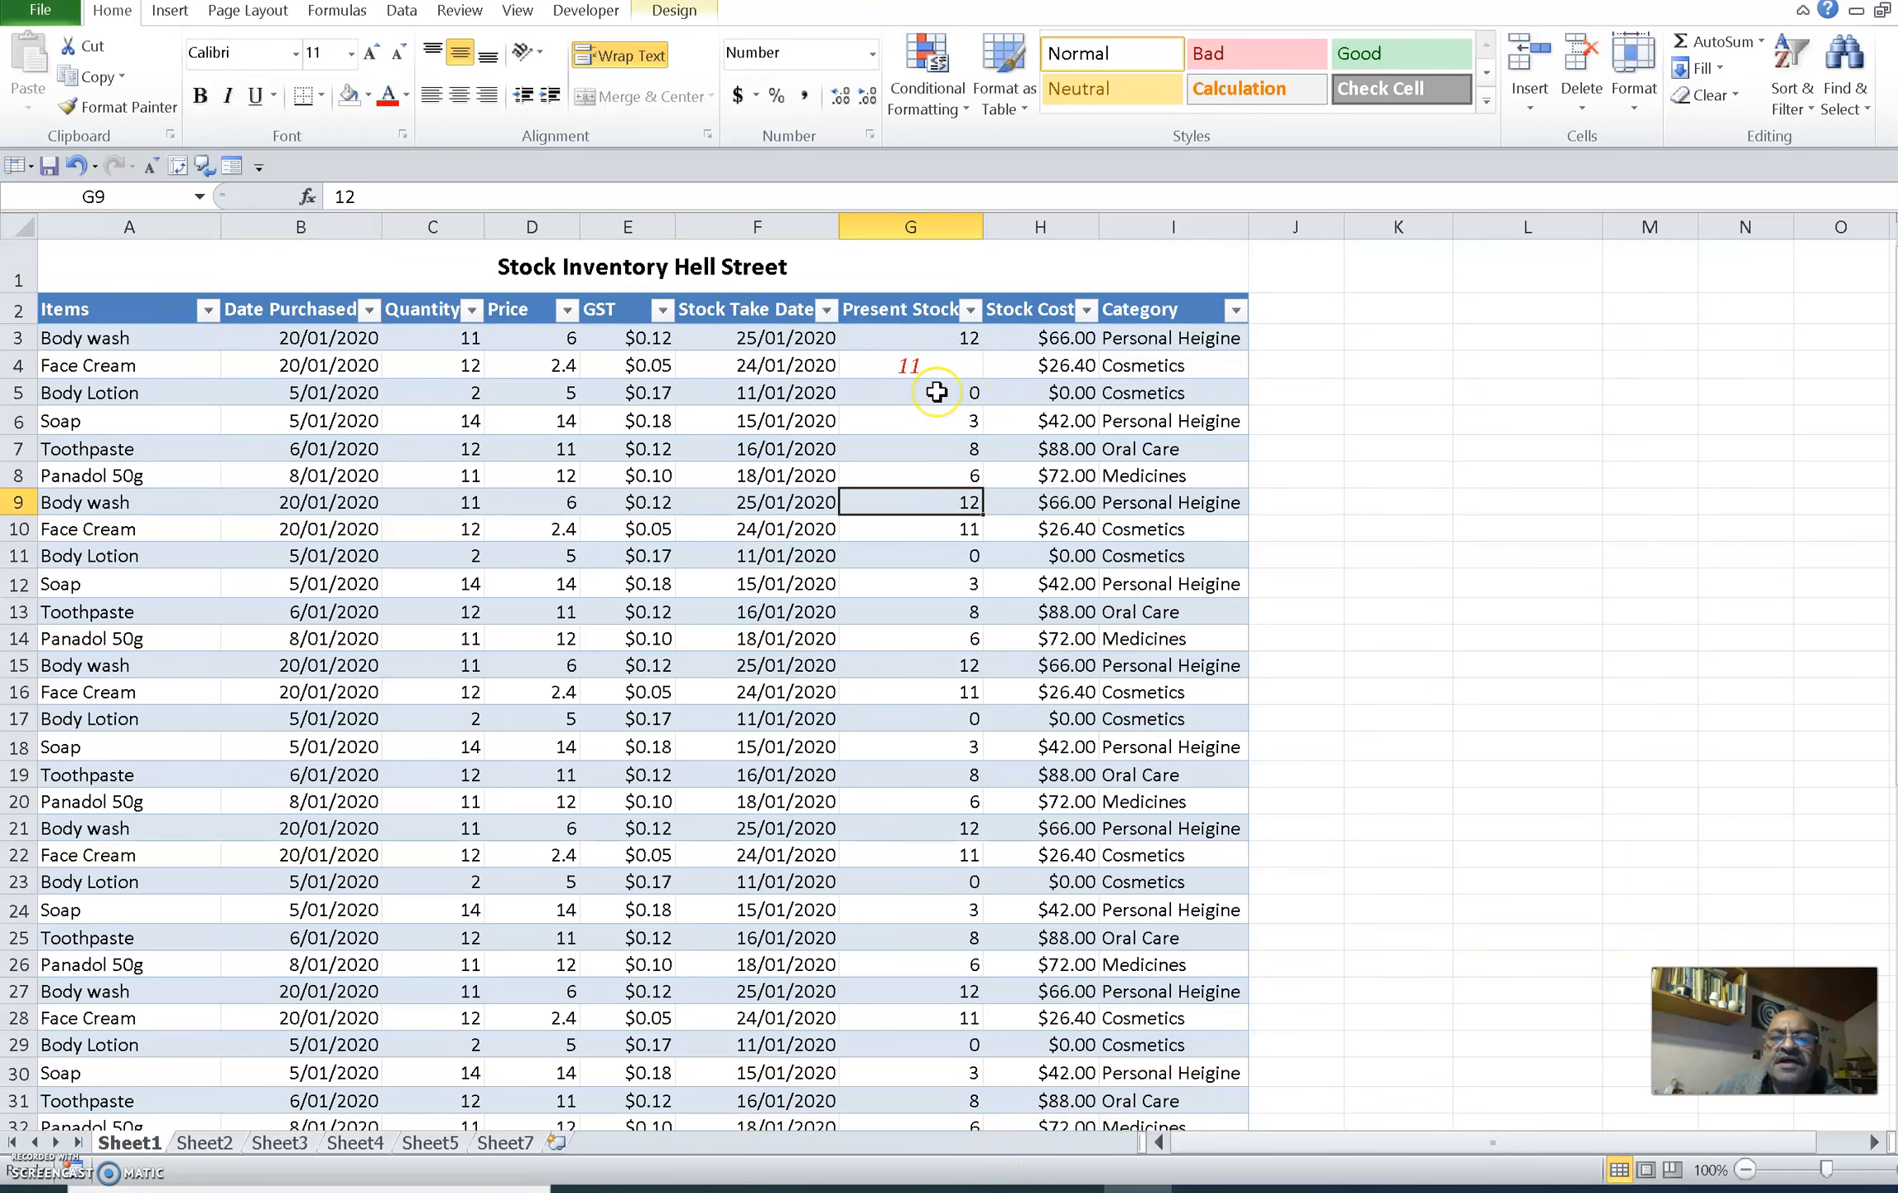
Format the Date Purchased column as Date using the "14 March 2001" type with the English (New Zealand) locale
click(323, 309)
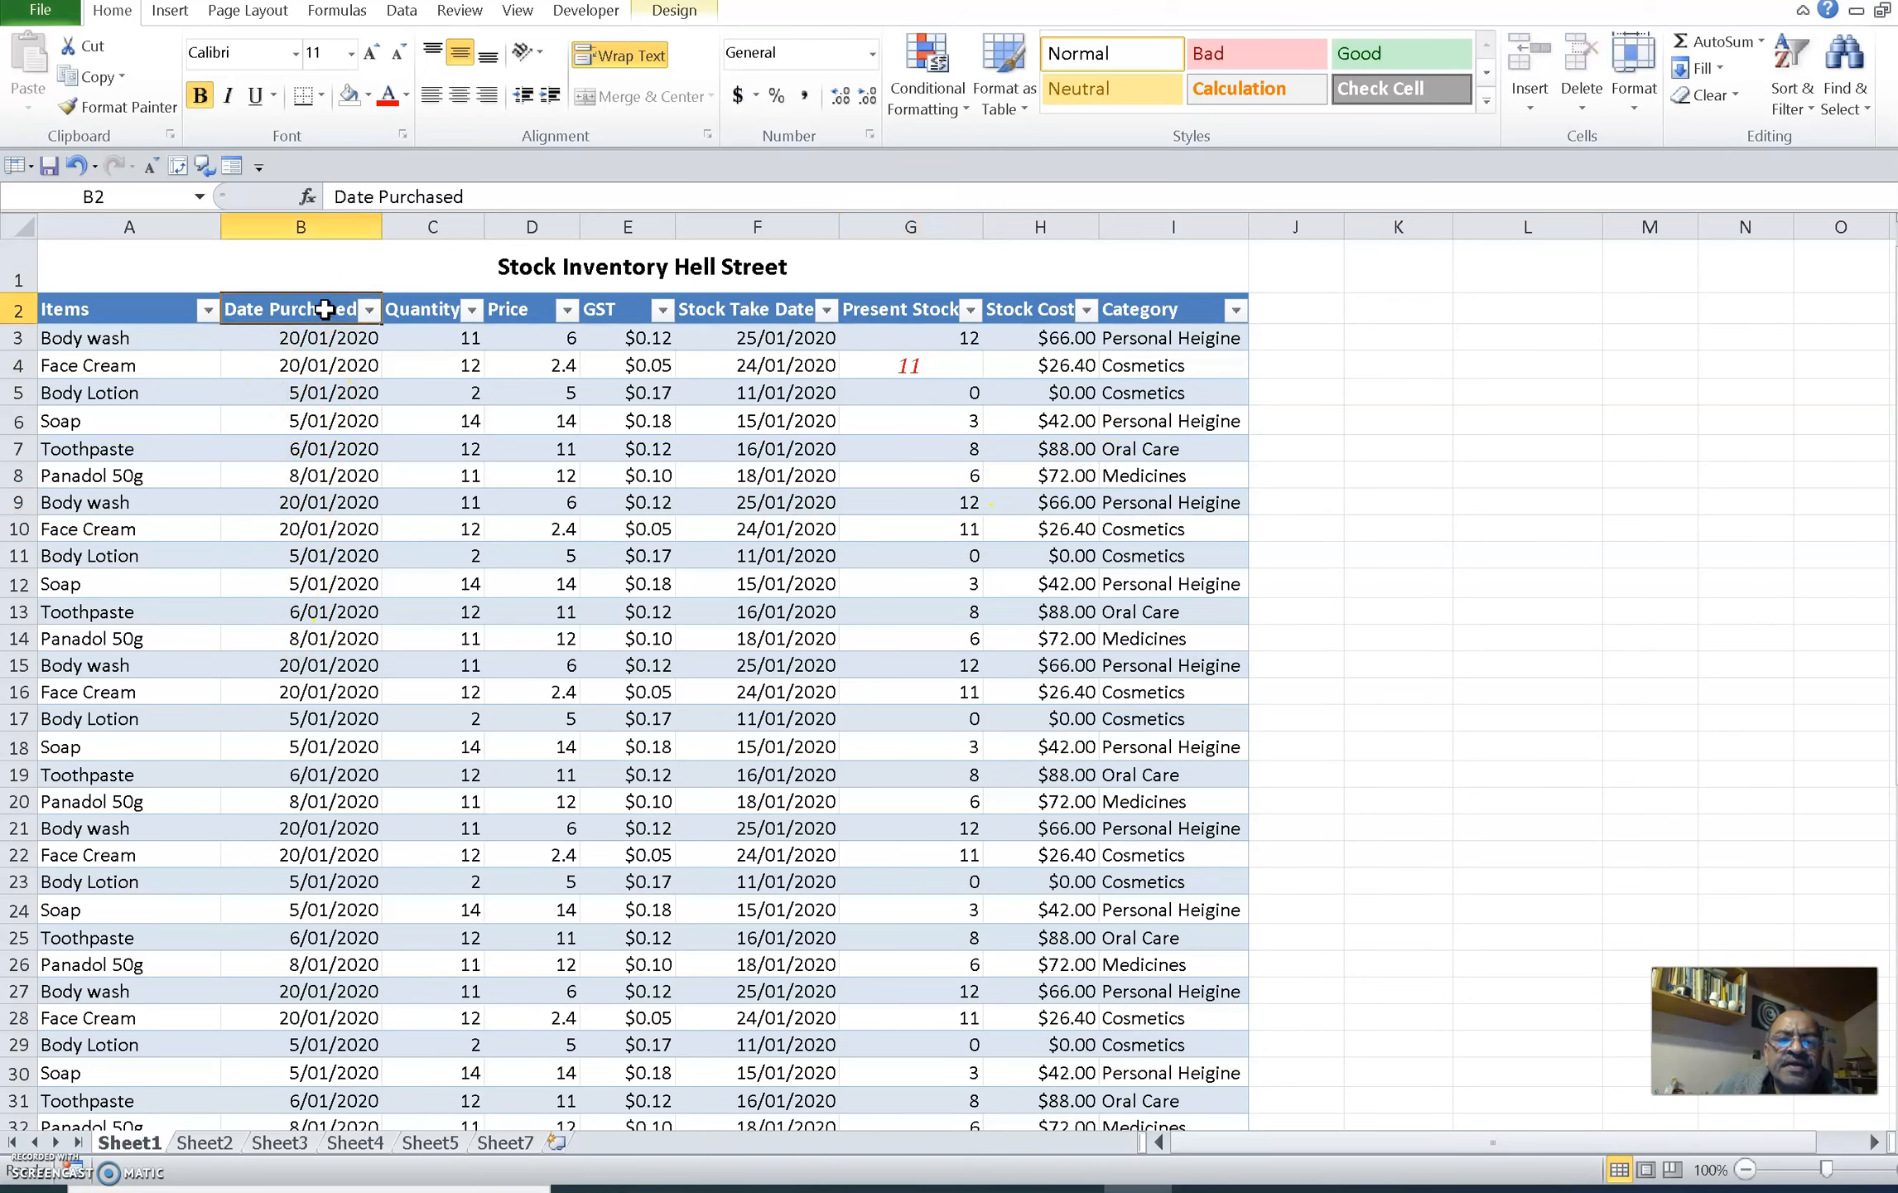
click(336, 223)
right_click(335, 223)
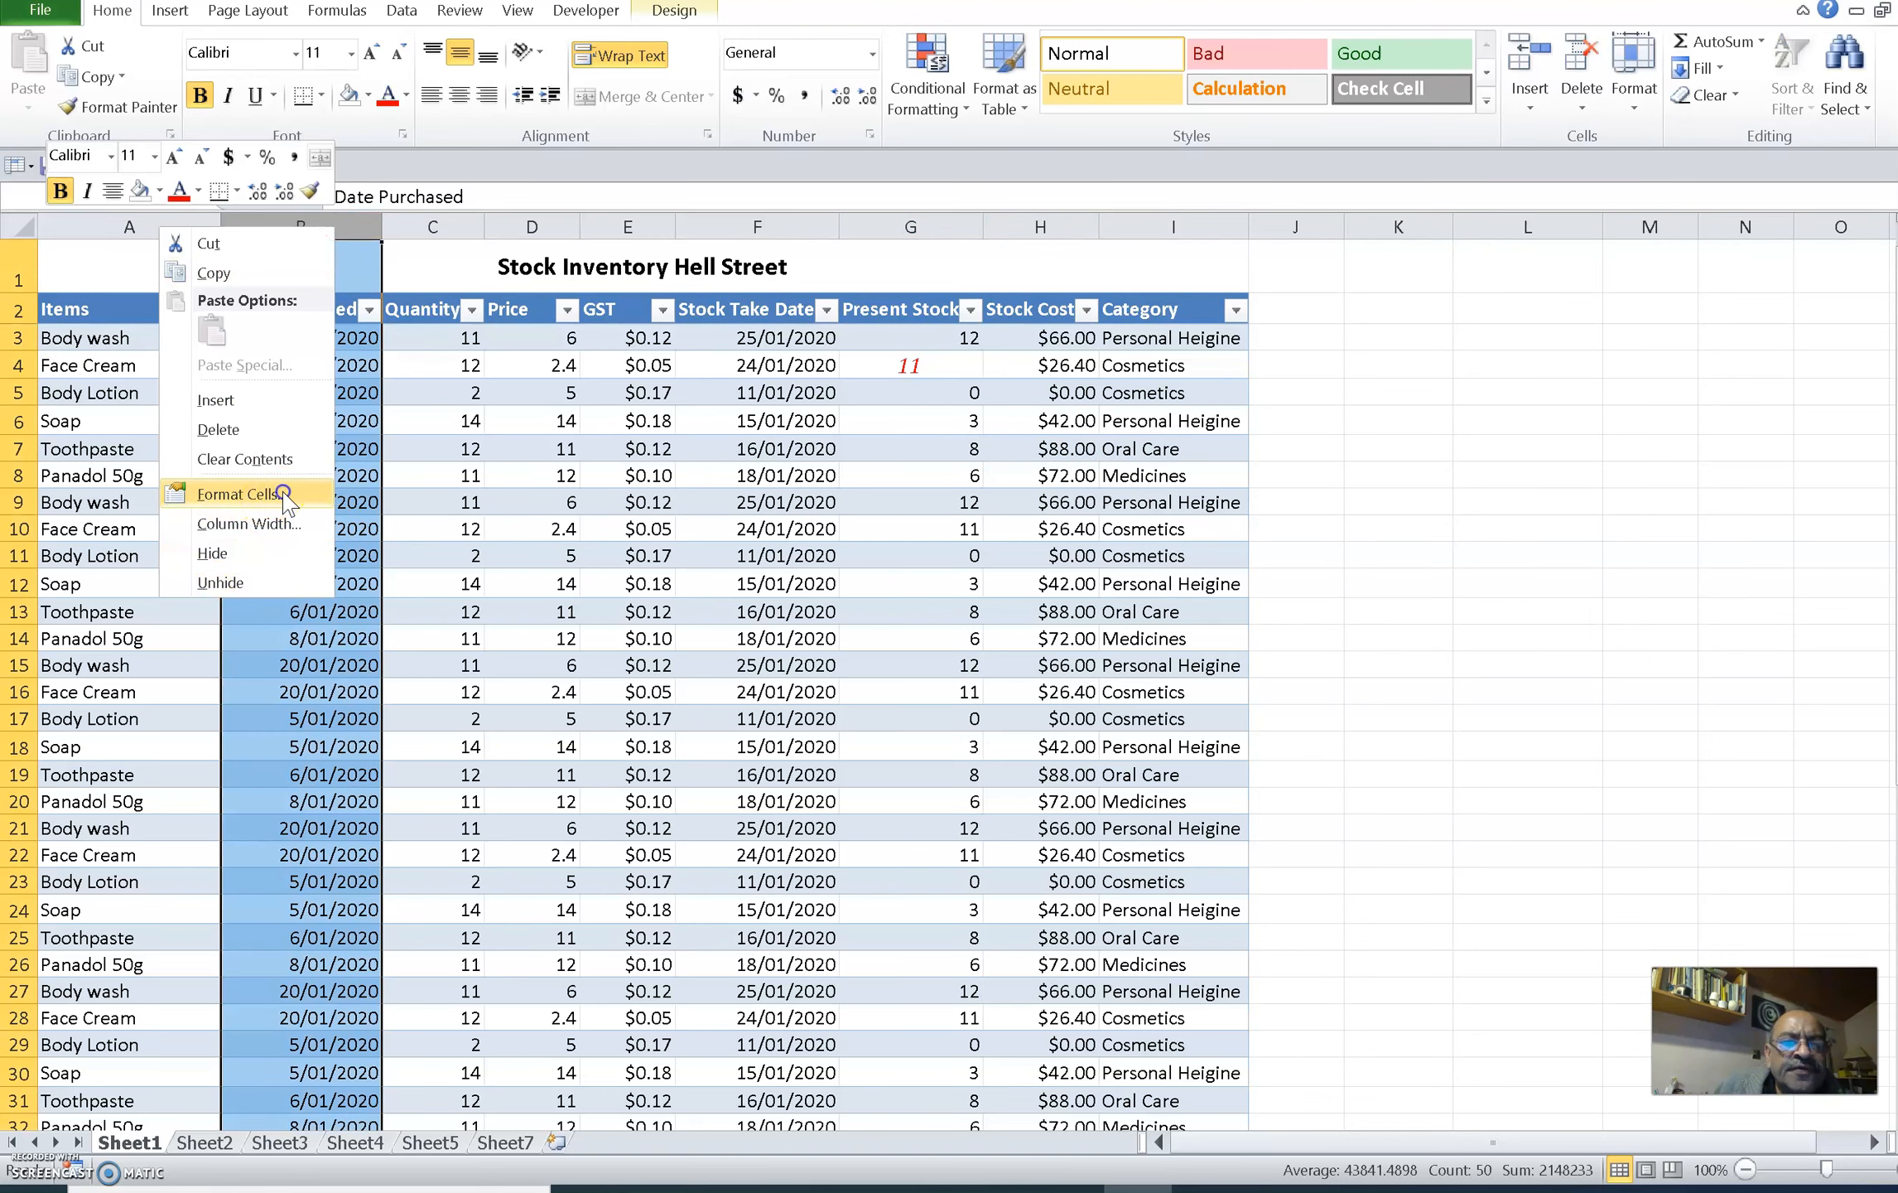
click(241, 494)
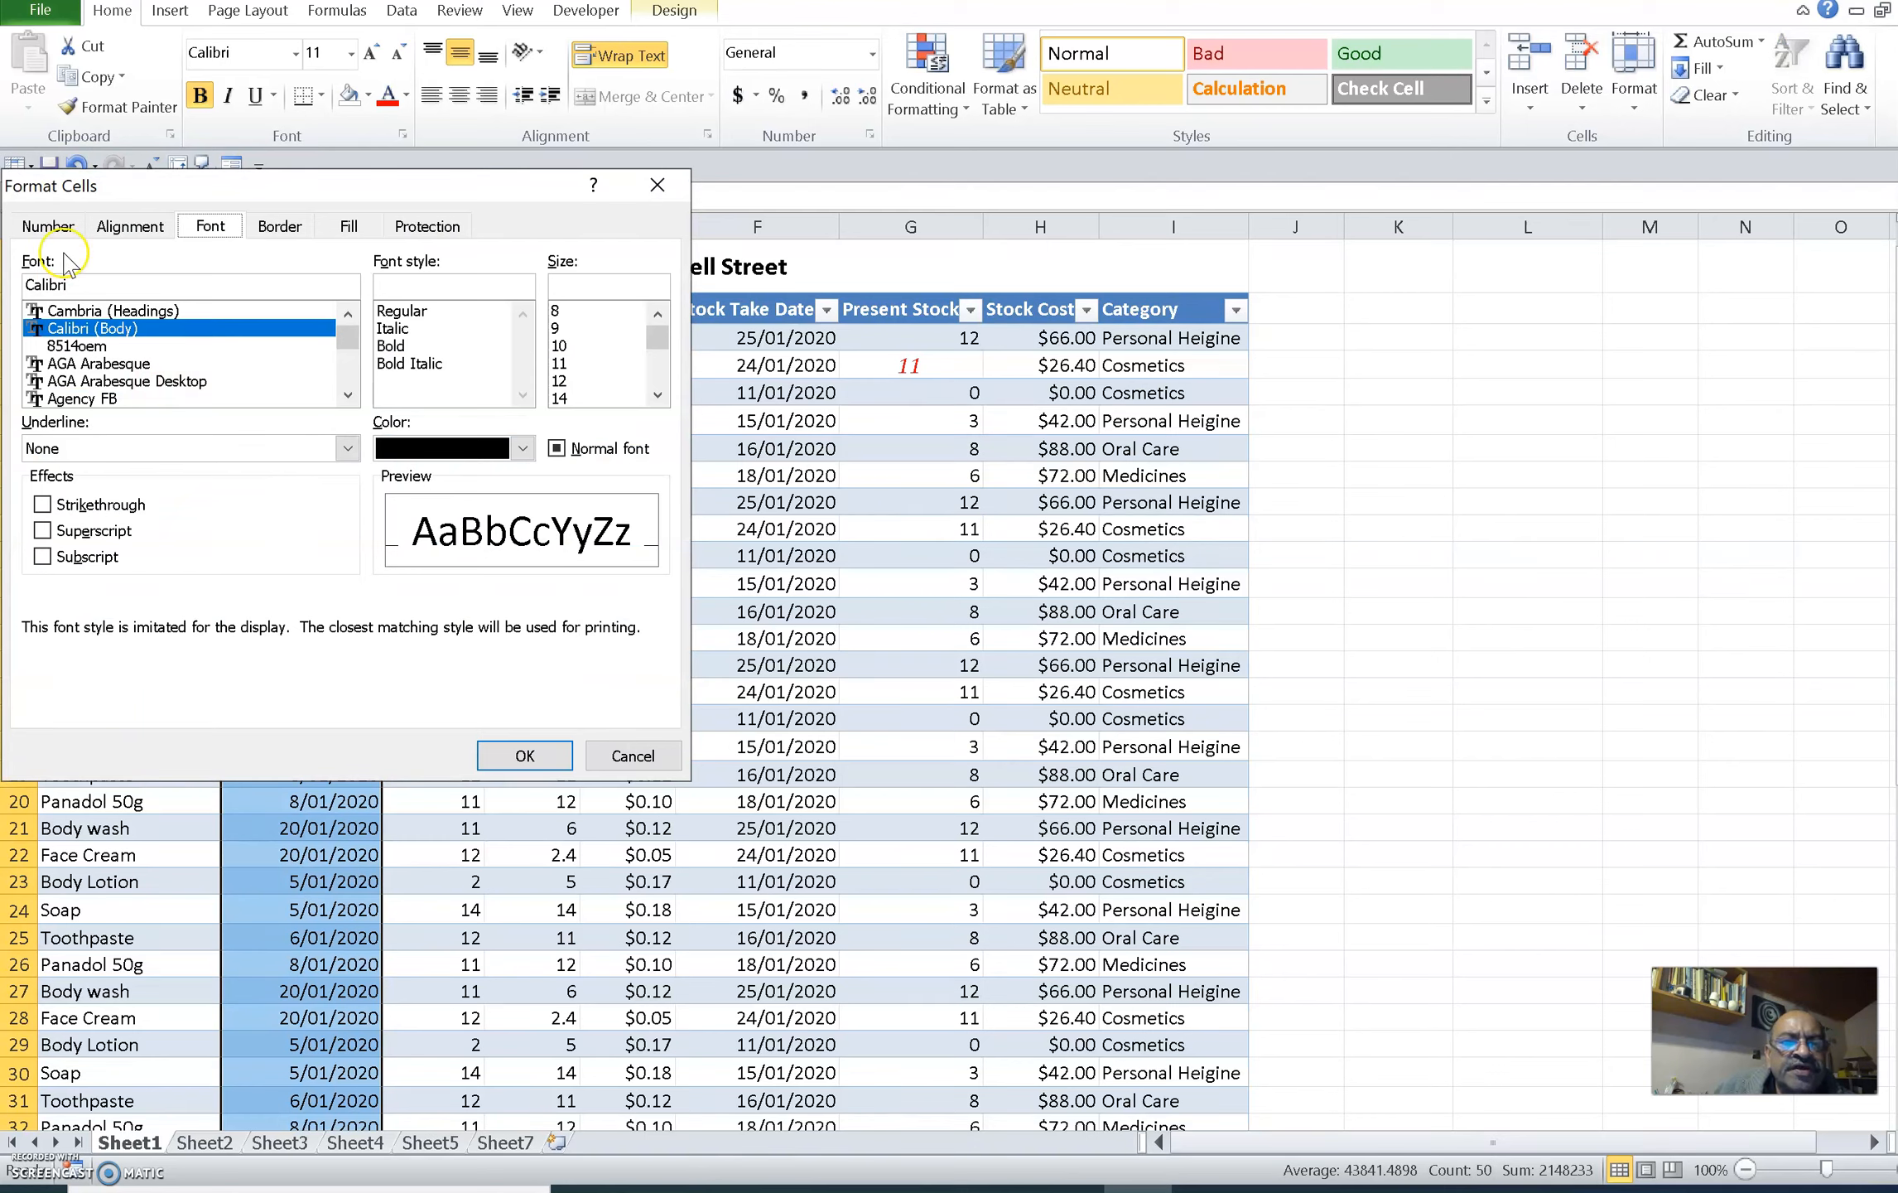
click(48, 226)
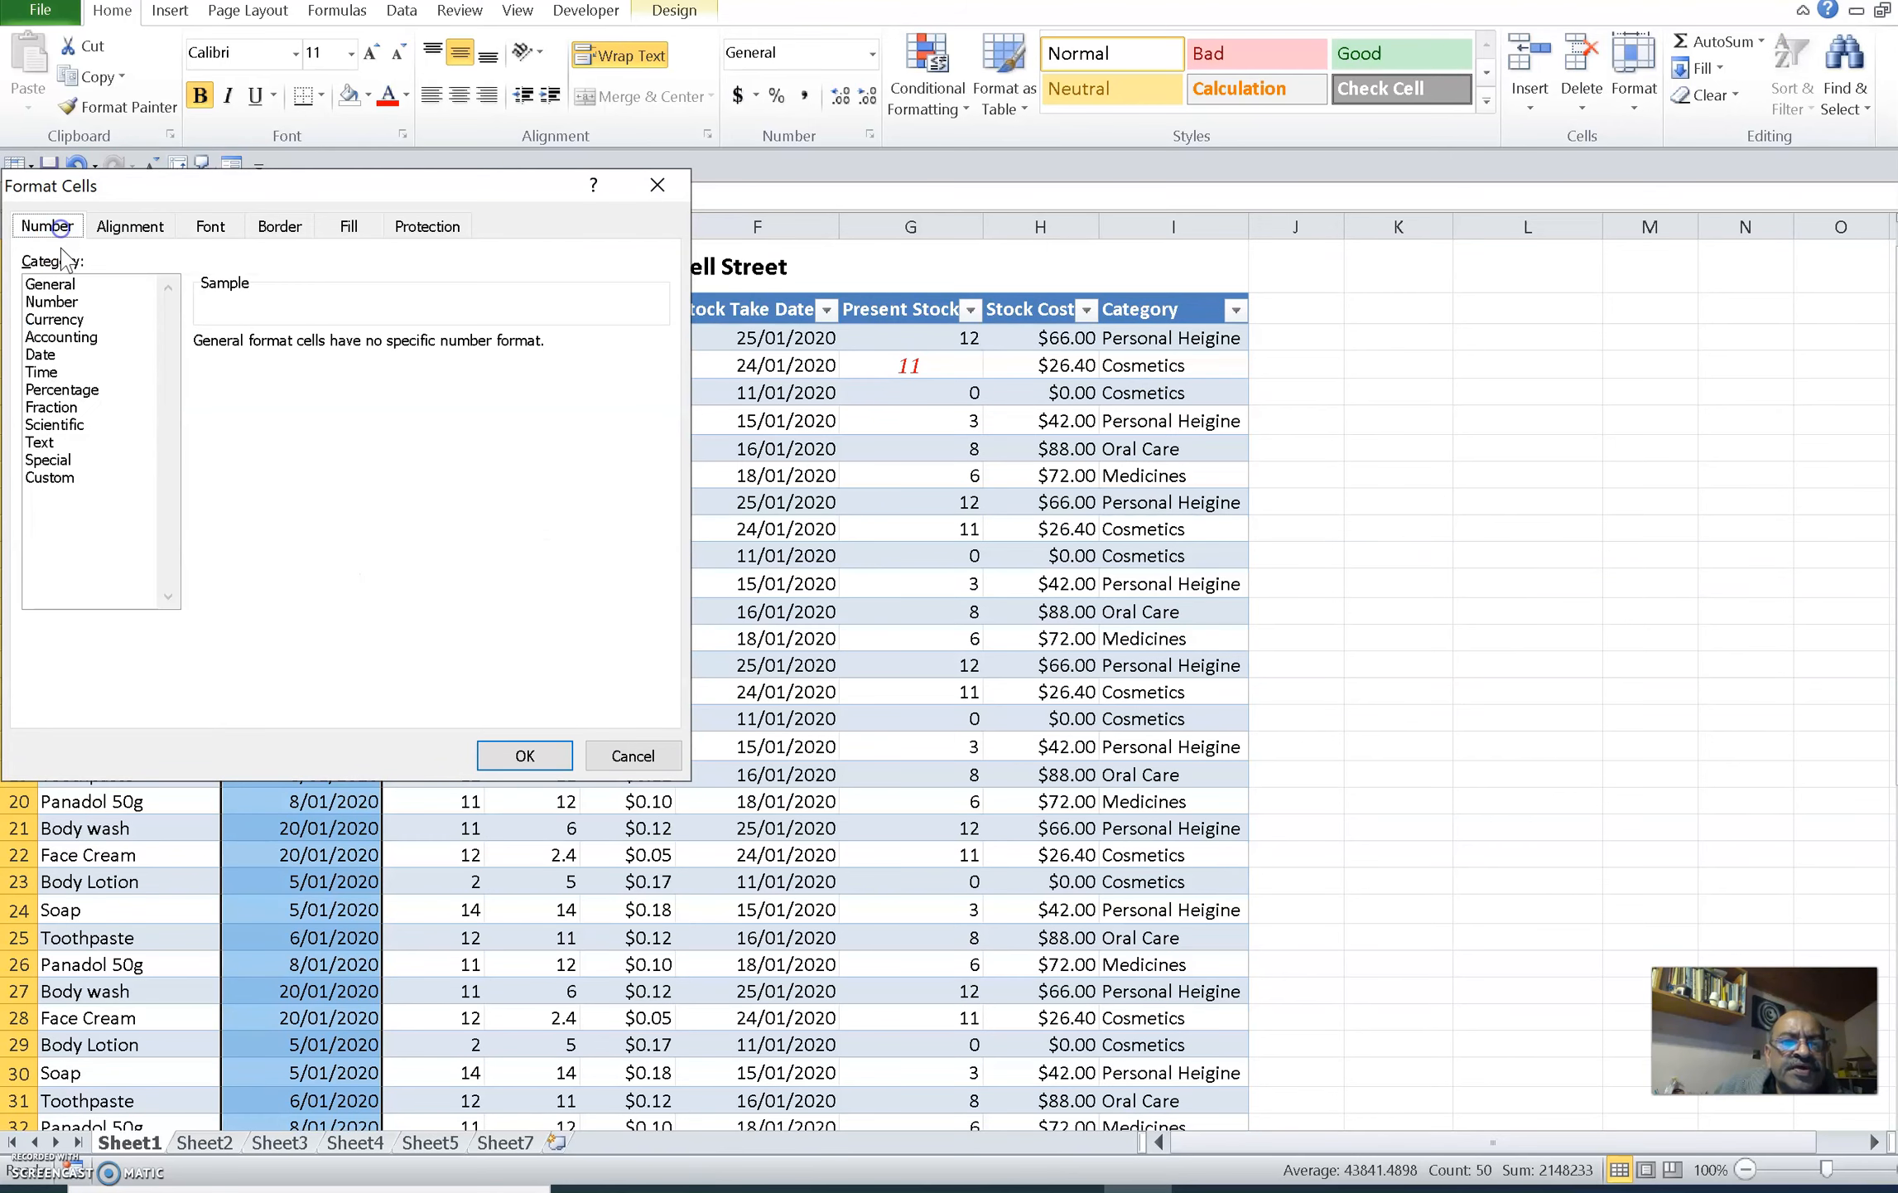
click(46, 356)
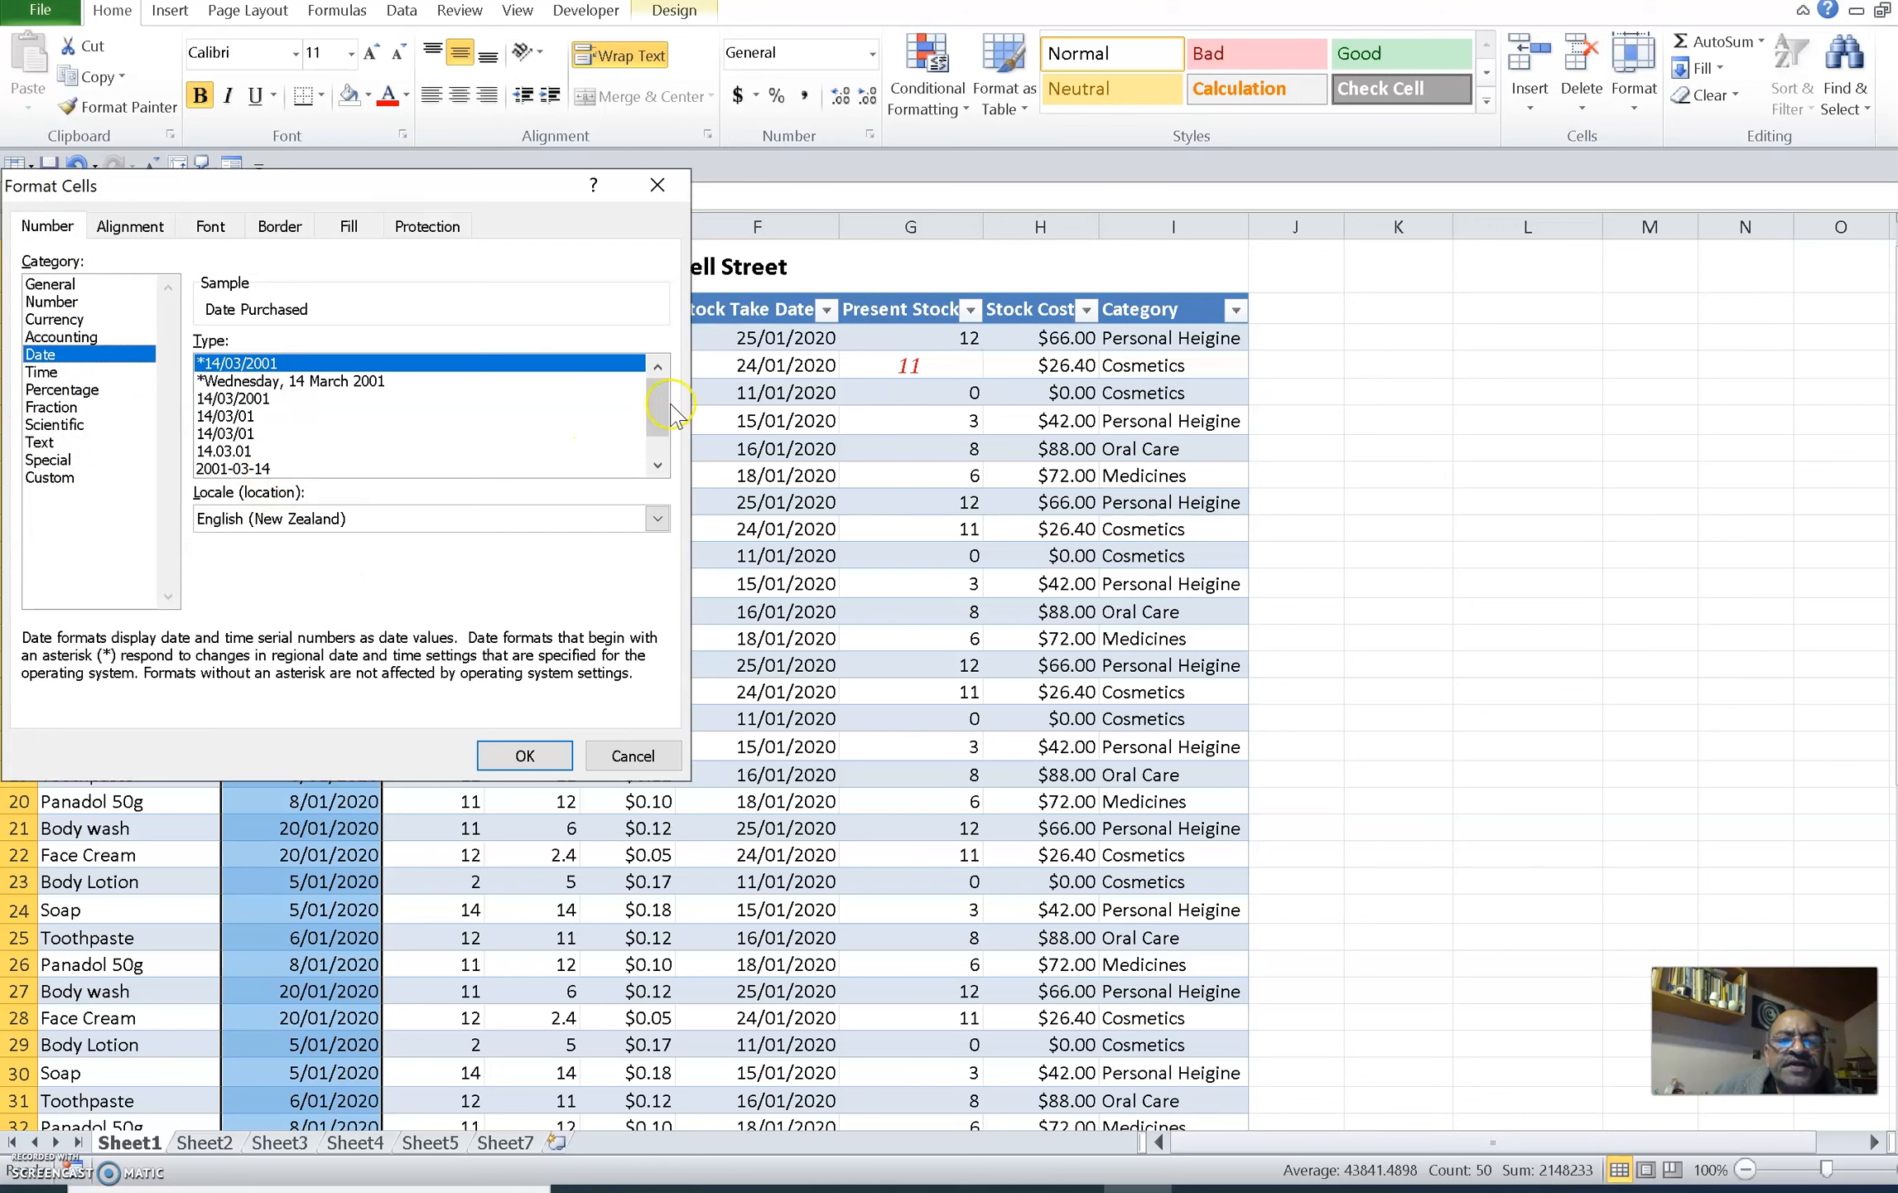
drag(652, 400, 647, 436)
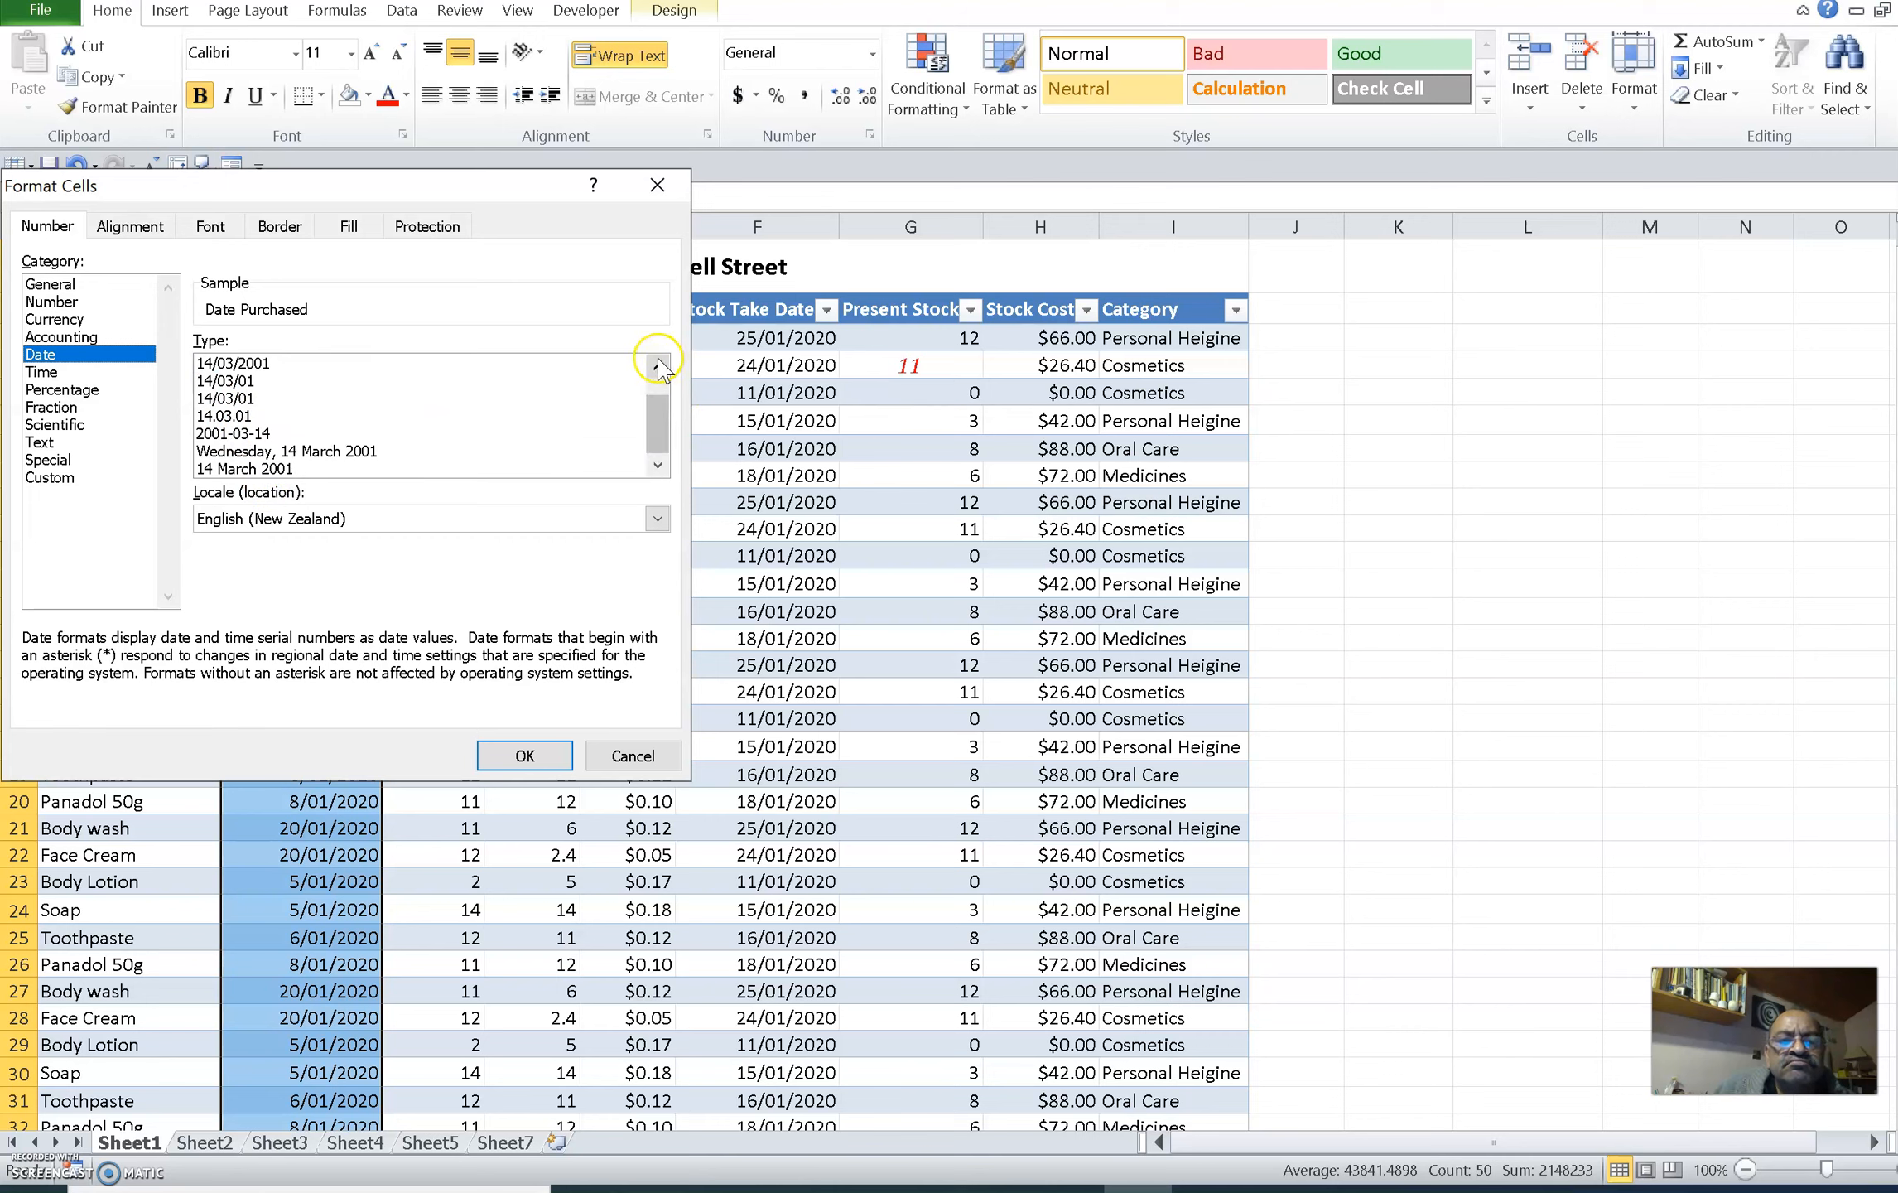
mouse_move(657, 407)
mouse_down()
mouse_move(655, 377)
mouse_move(656, 402)
mouse_up()
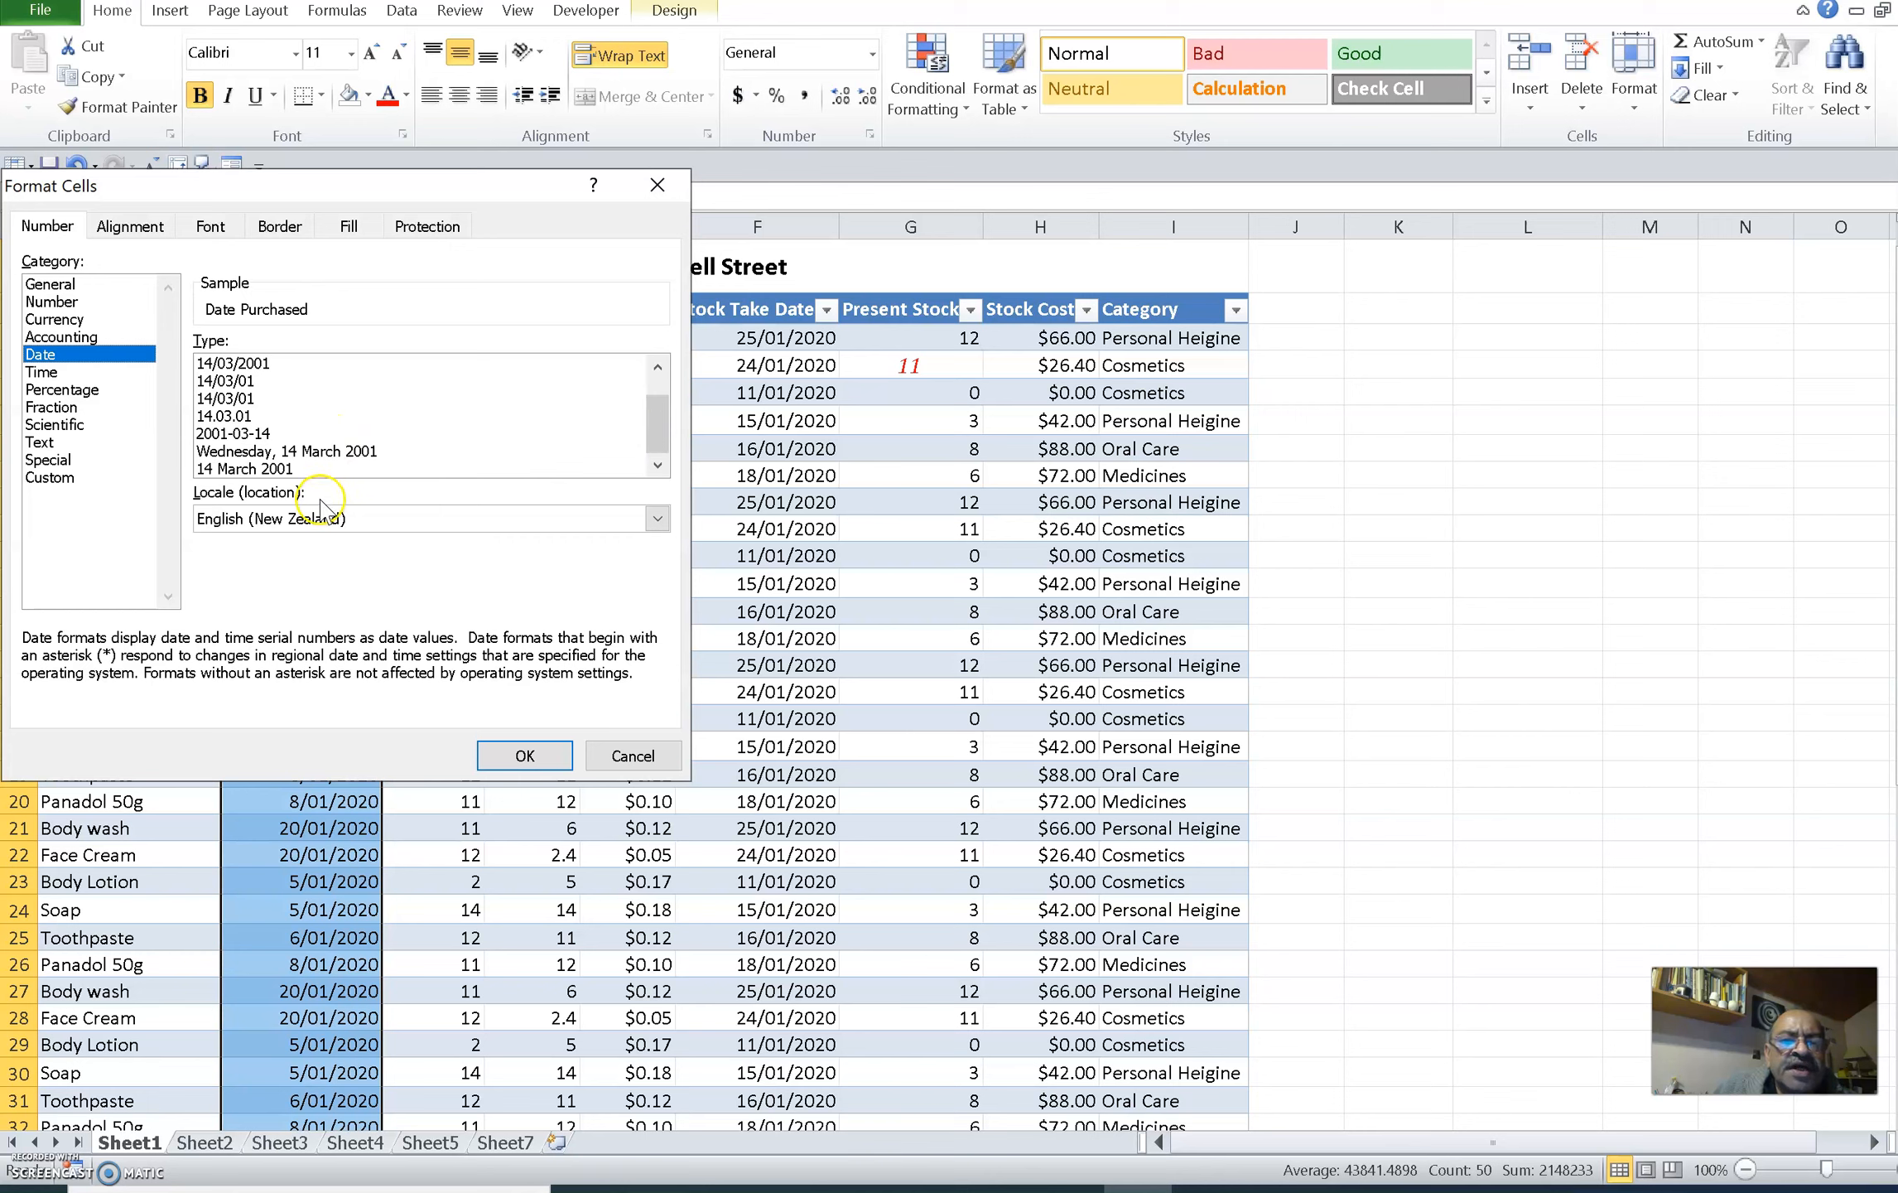
click(282, 468)
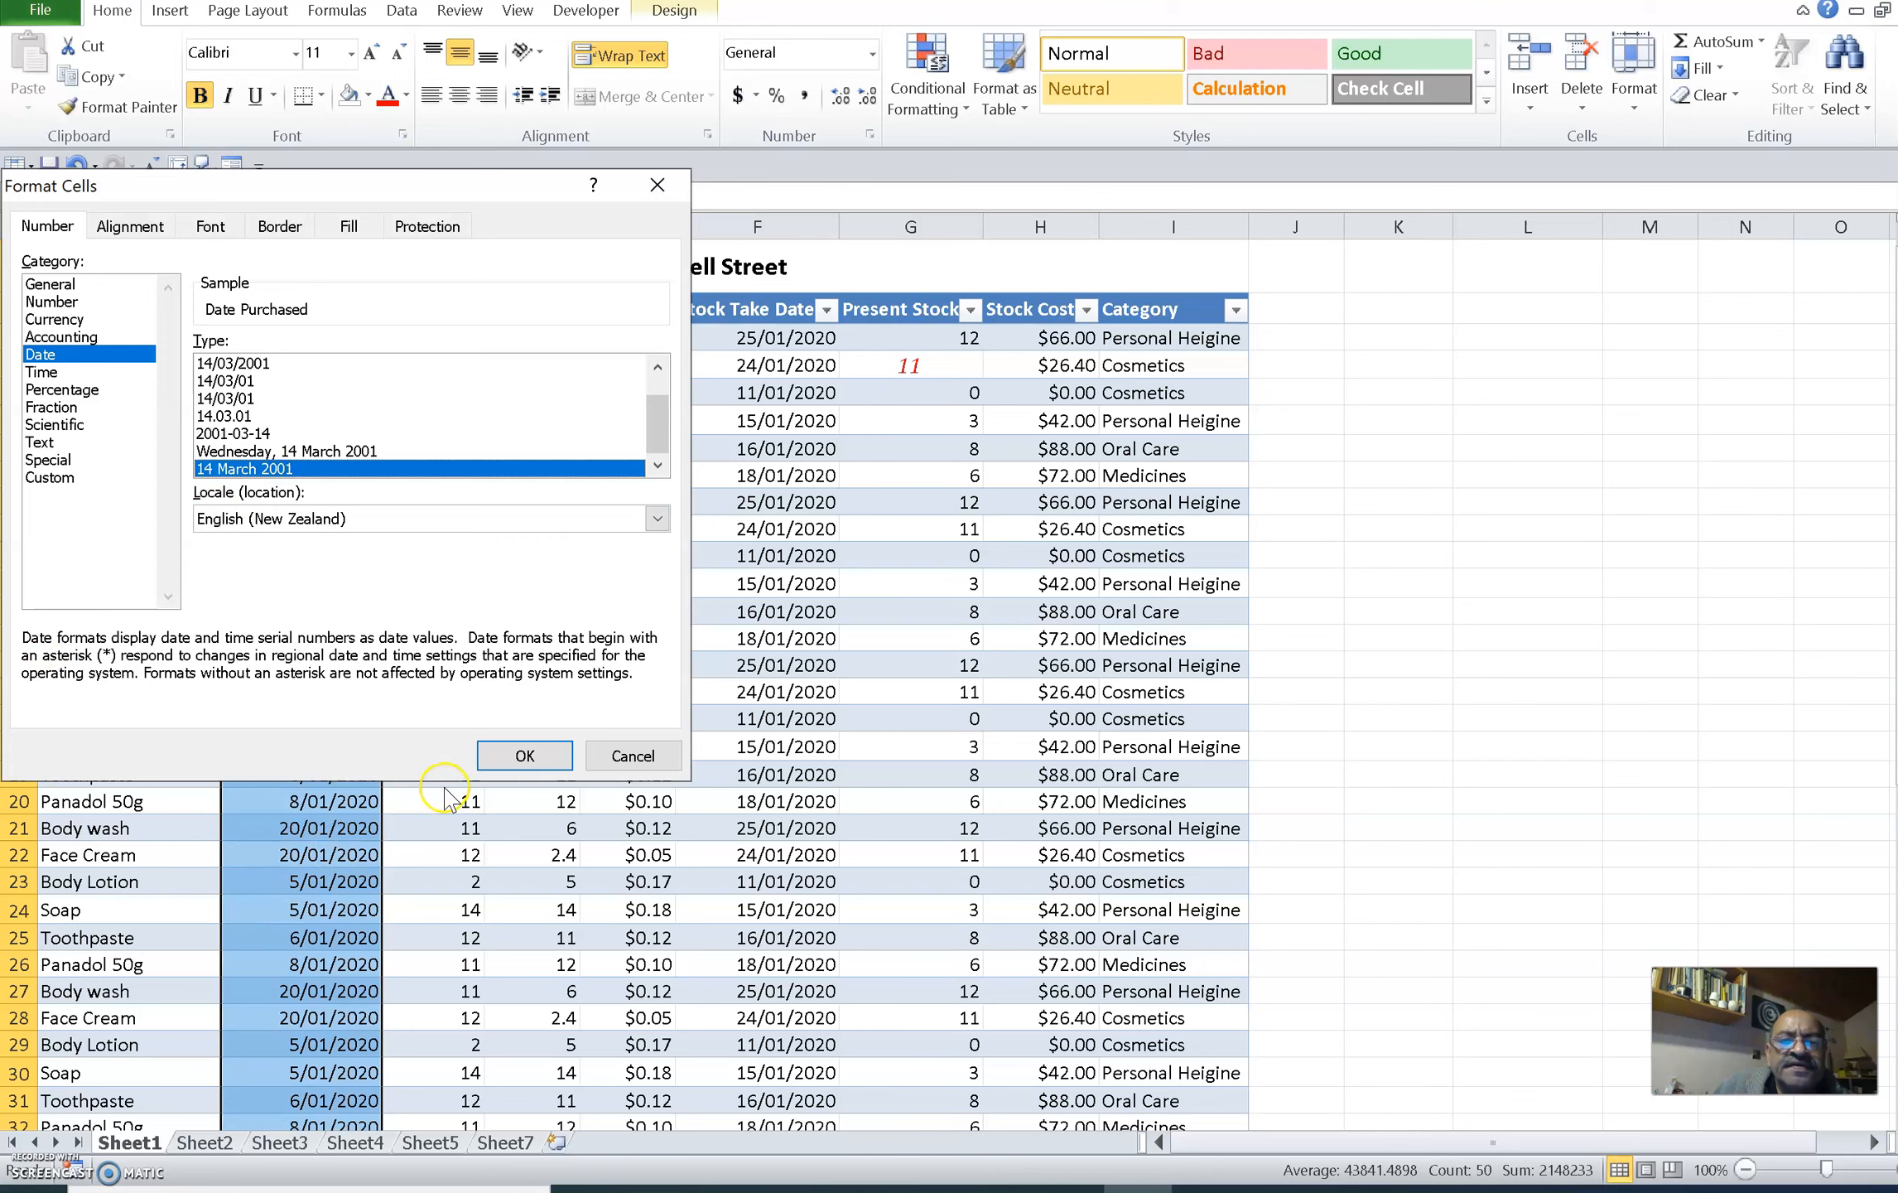
click(515, 760)
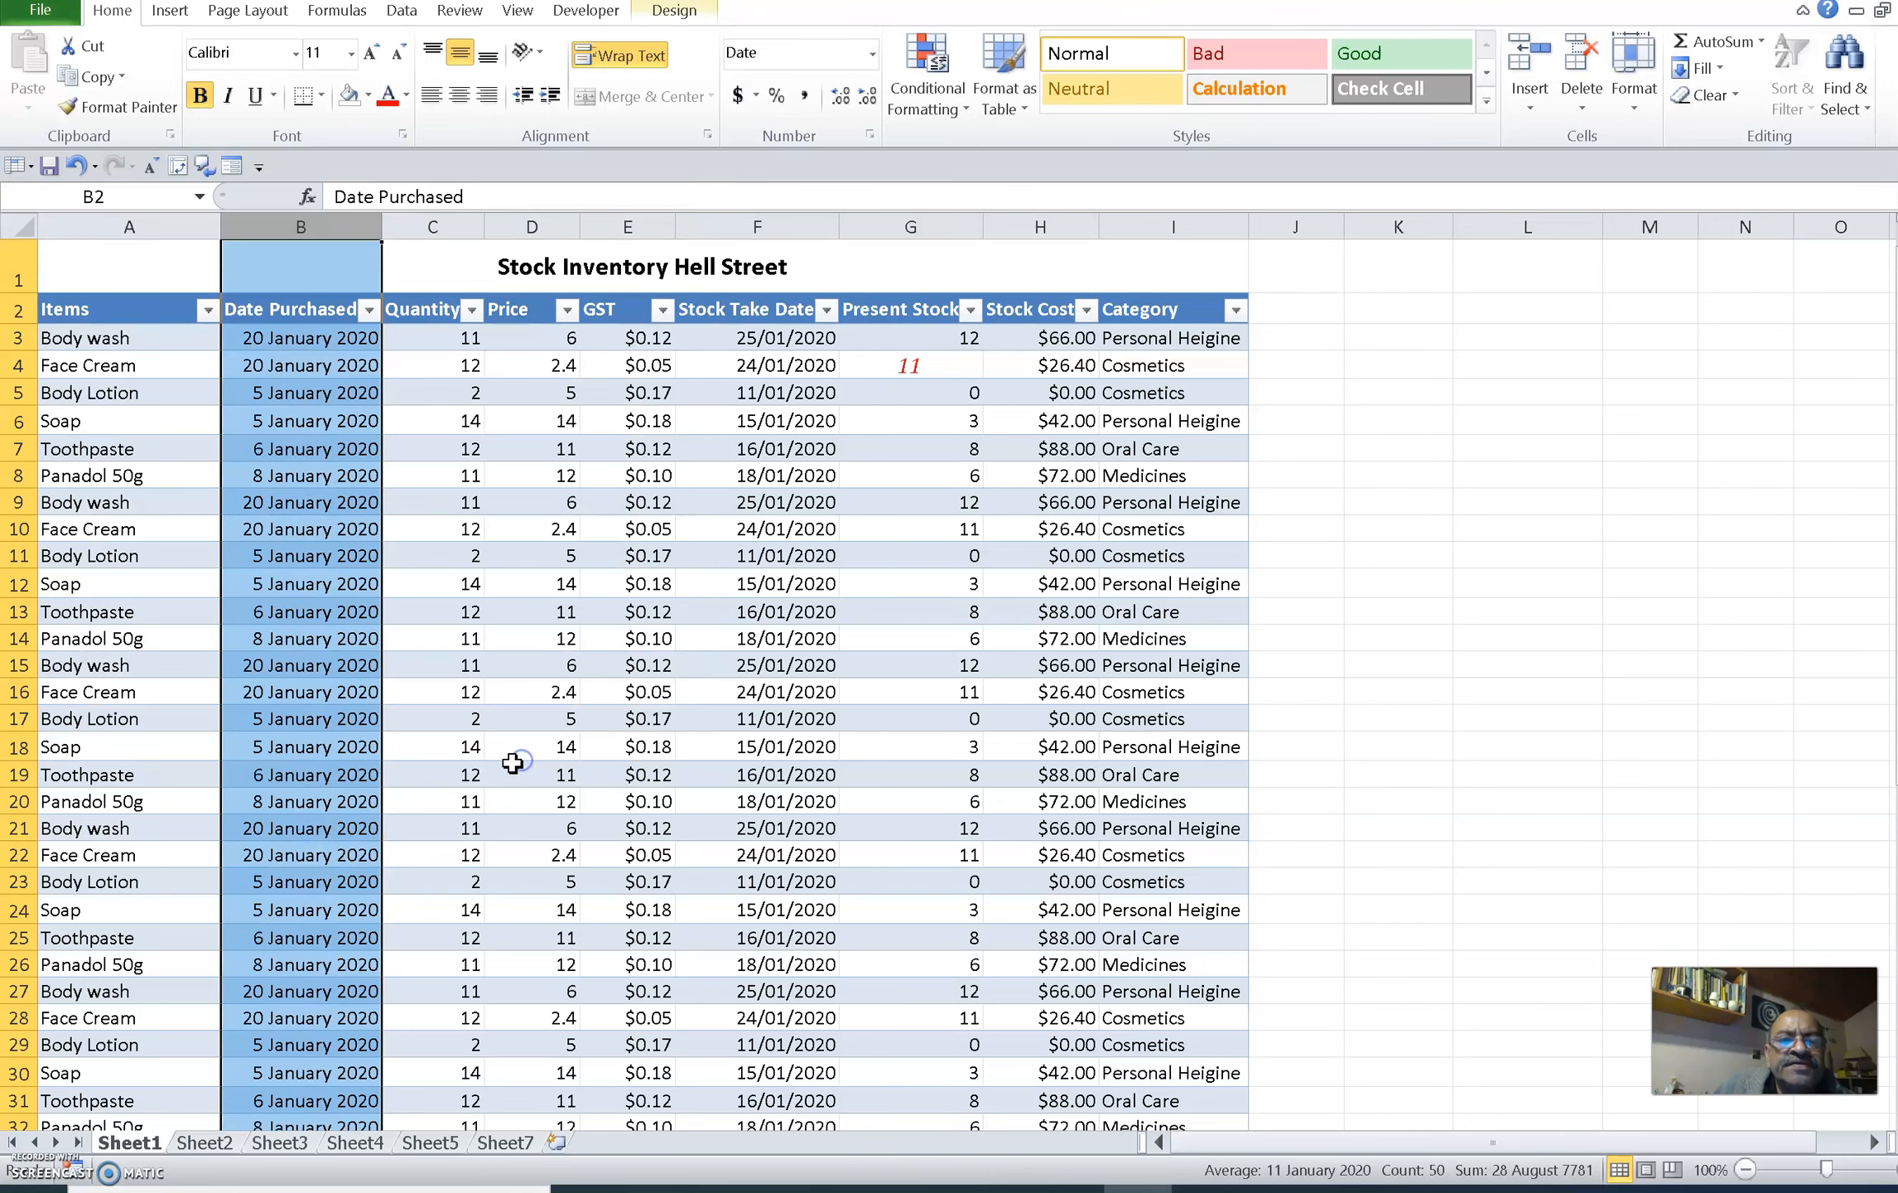
click(479, 530)
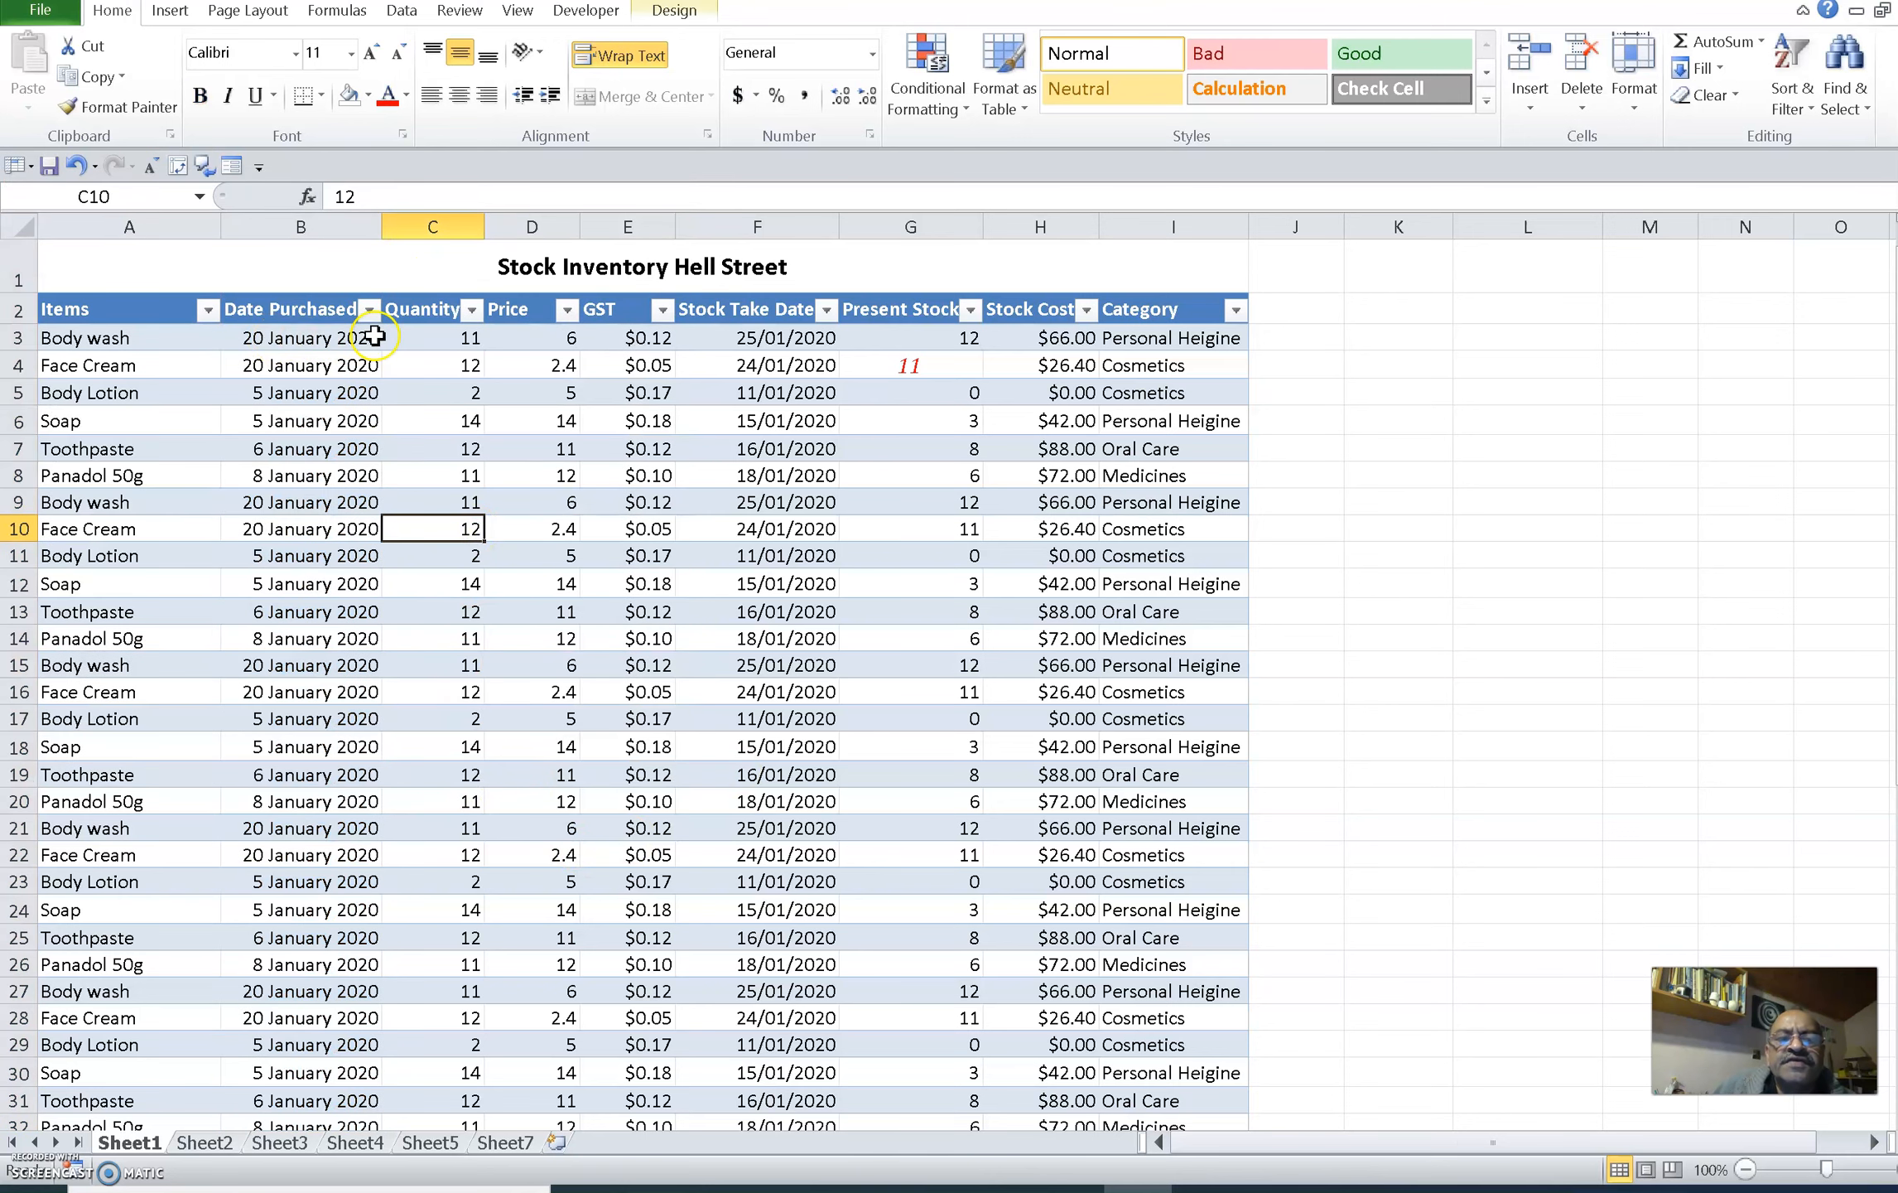